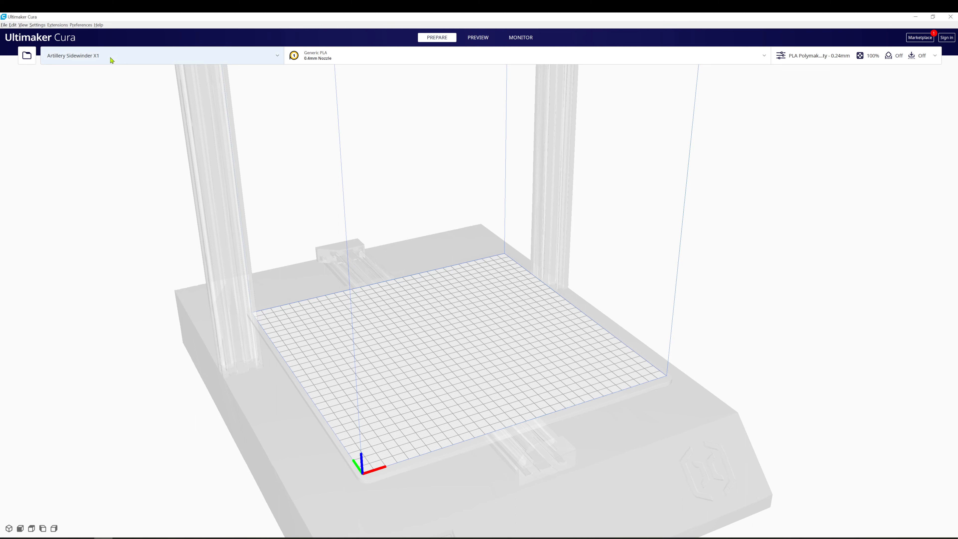
- Open Cura's Add Printer dialog and browse the list of non-networked printers
{"action": "left_click", "coordinate": [112, 60]}
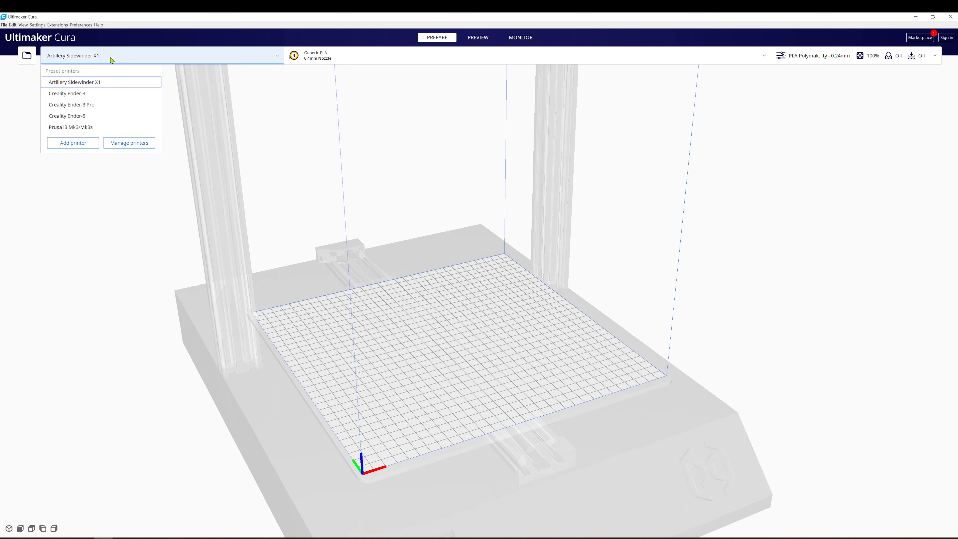
{"action": "left_click", "coordinate": [80, 144]}
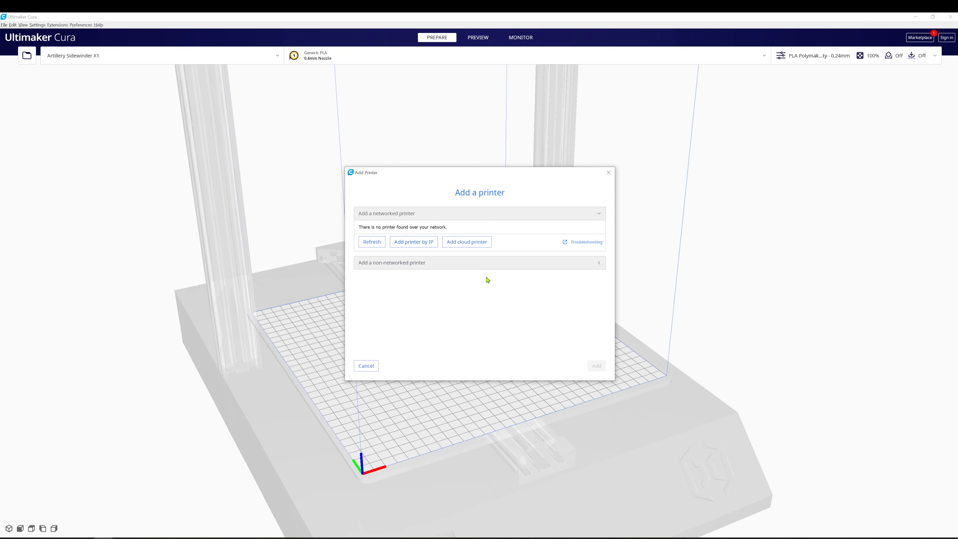
{"action": "left_click", "coordinate": [481, 265]}
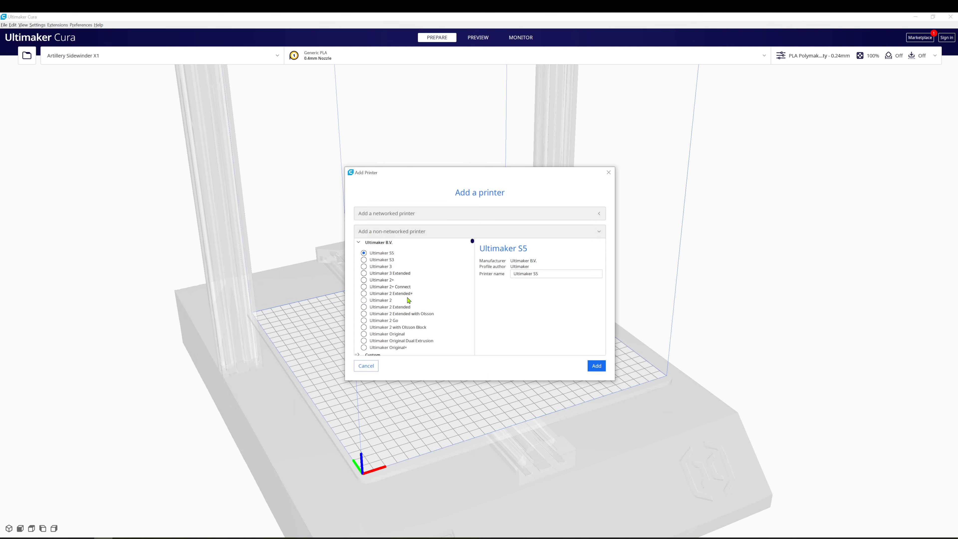
{"action": "scroll", "coordinate": [407, 301], "scroll_direction": "down", "scroll_amount": 2}
{"action": "scroll", "coordinate": [407, 300], "scroll_direction": "down", "scroll_amount": 3}
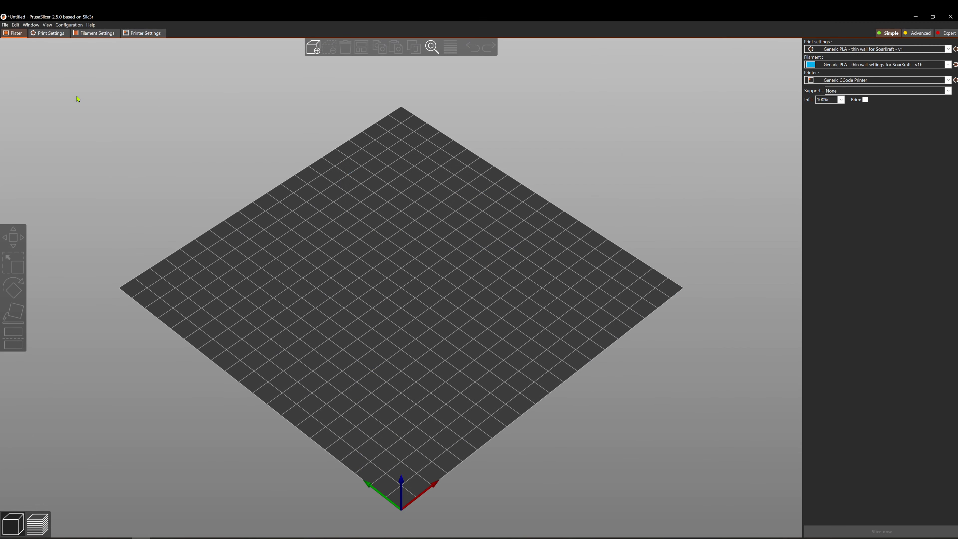
- Switch to PrusaSlicer, review the Configuration Wizard's Prusa, Other Vendors and Custom Printer pages, and finish the wizard
{"action": "left_click", "coordinate": [72, 27]}
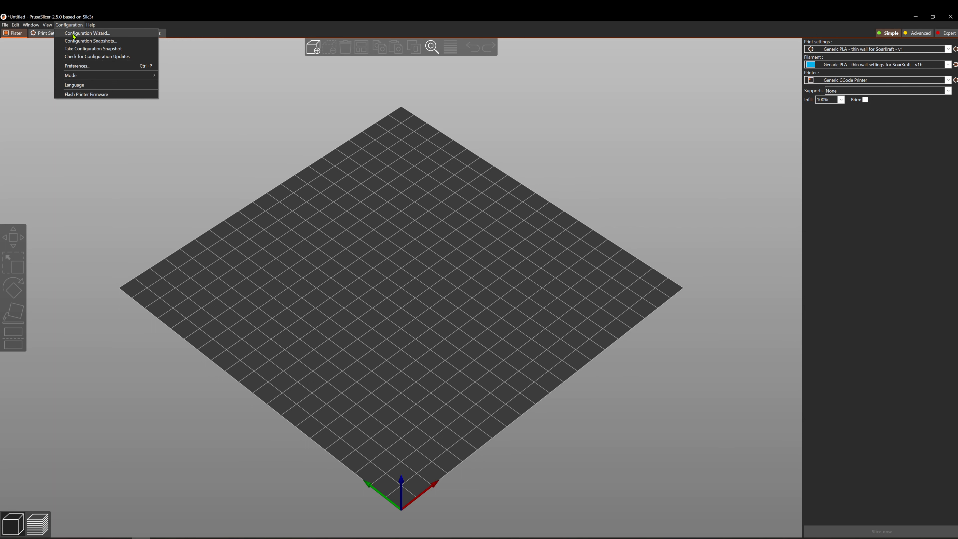
{"action": "left_click", "coordinate": [73, 34]}
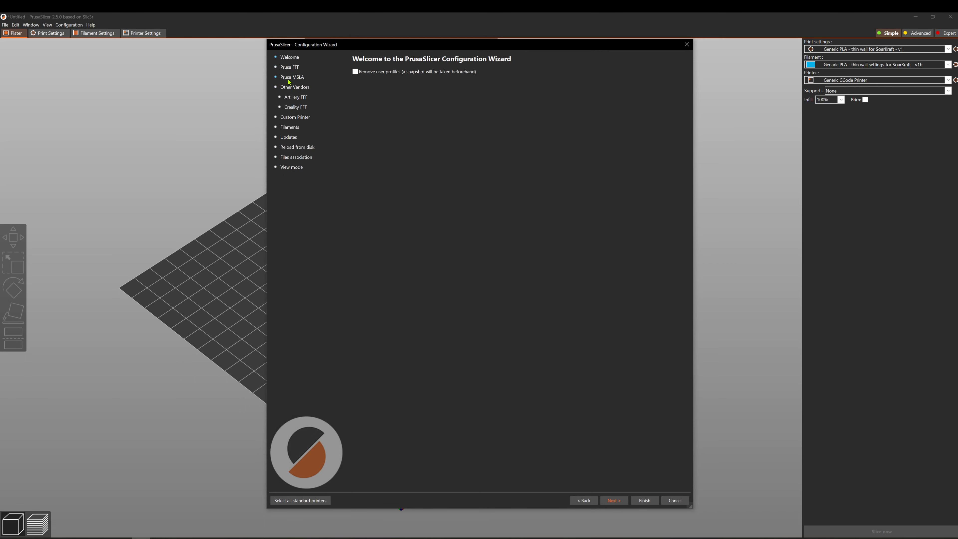
{"action": "left_click", "coordinate": [614, 500]}
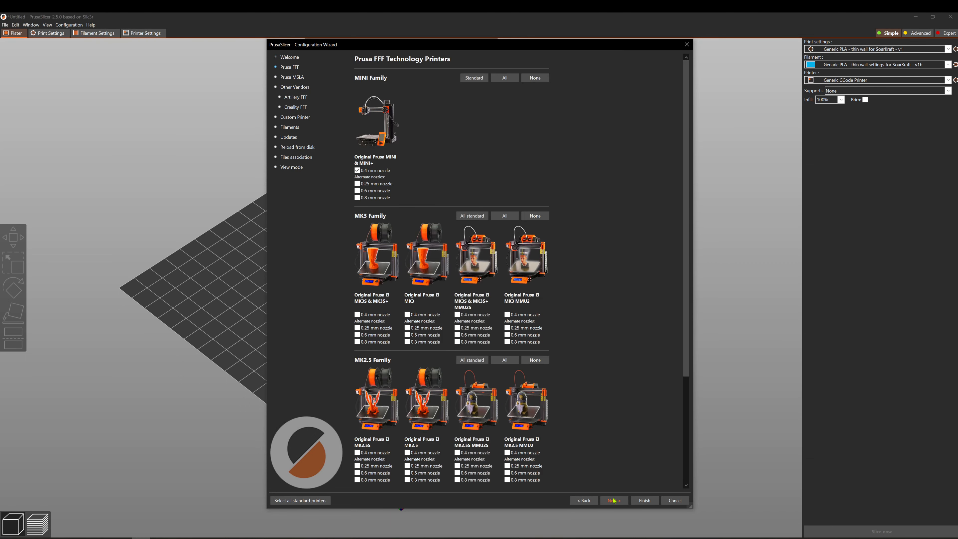
{"action": "left_click", "coordinate": [614, 500]}
{"action": "left_click", "coordinate": [613, 501]}
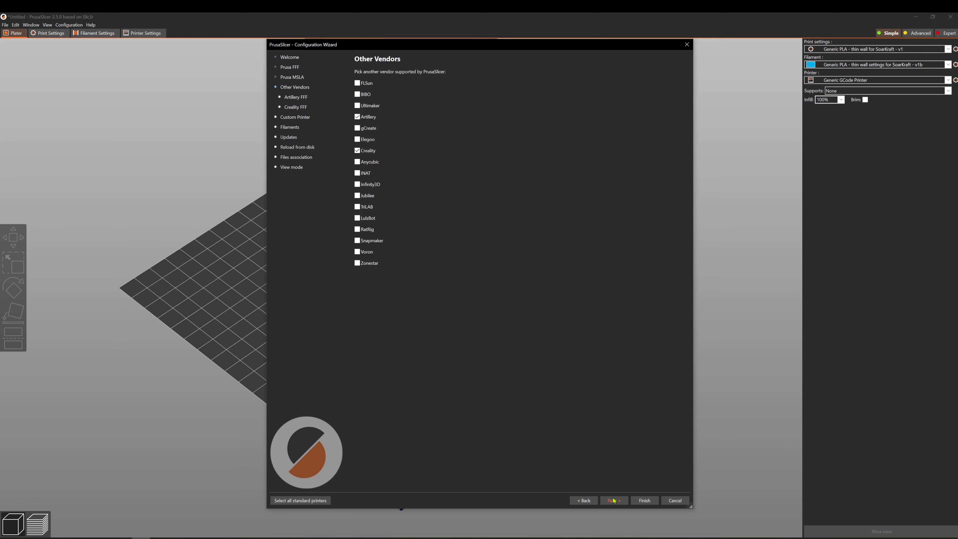
{"action": "left_click", "coordinate": [614, 500]}
{"action": "left_click", "coordinate": [583, 500]}
{"action": "left_click", "coordinate": [293, 118]}
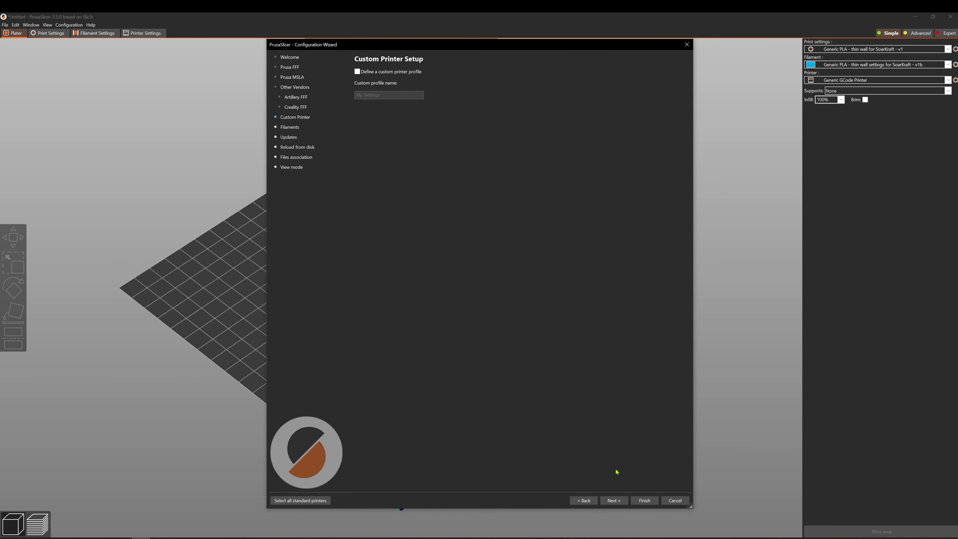
{"action": "left_click", "coordinate": [647, 501]}
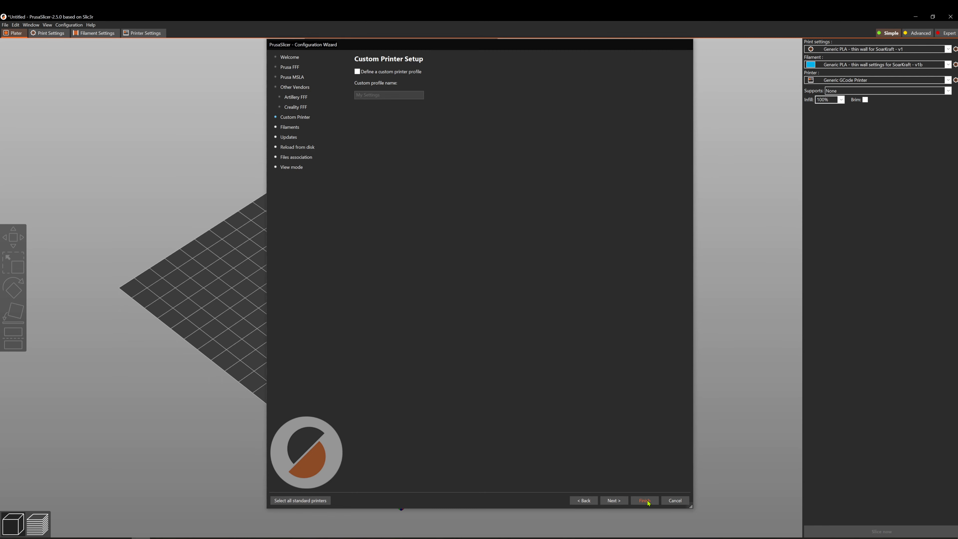
- Choose the user printer preset "Sidewinder X1 - fixed" and return to the build plate view
{"action": "left_click", "coordinate": [135, 33]}
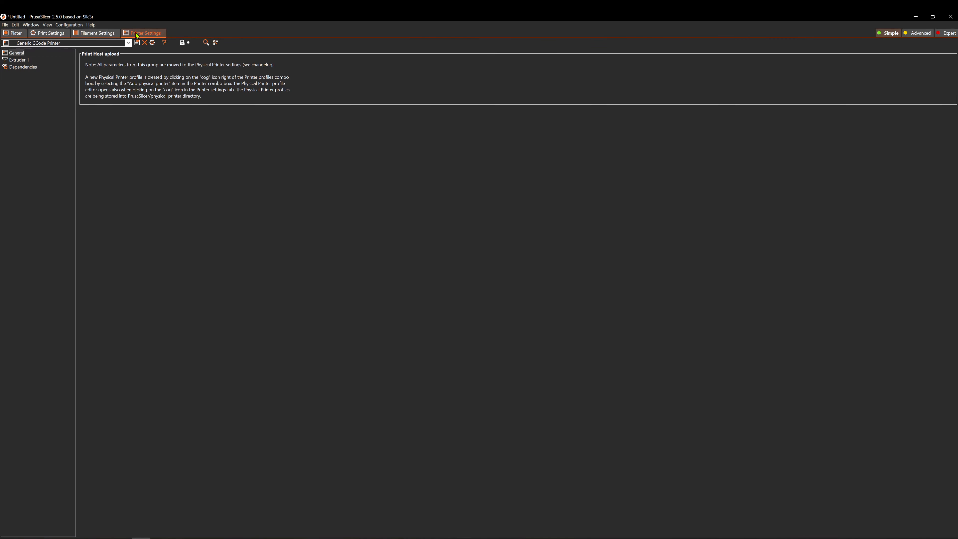
{"action": "left_click", "coordinate": [128, 43]}
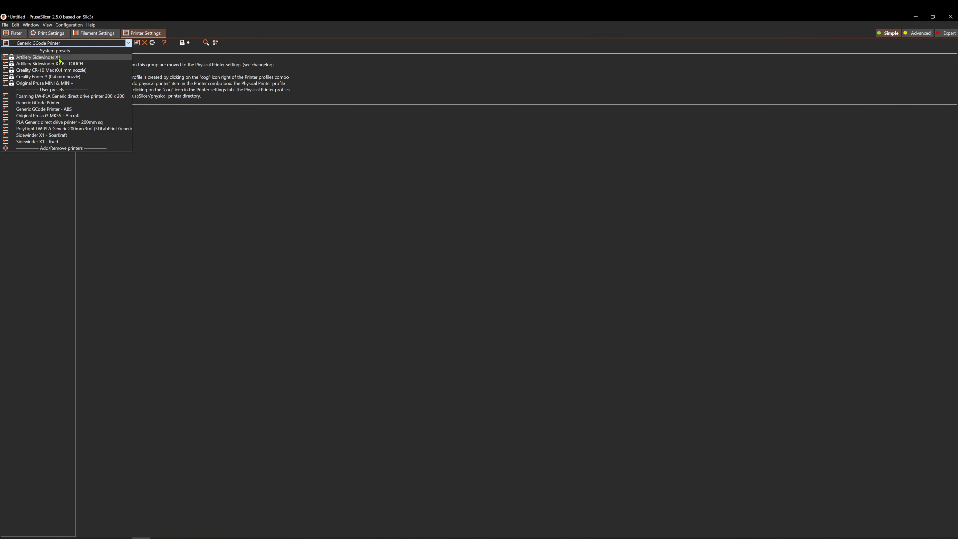
{"action": "left_click", "coordinate": [47, 141]}
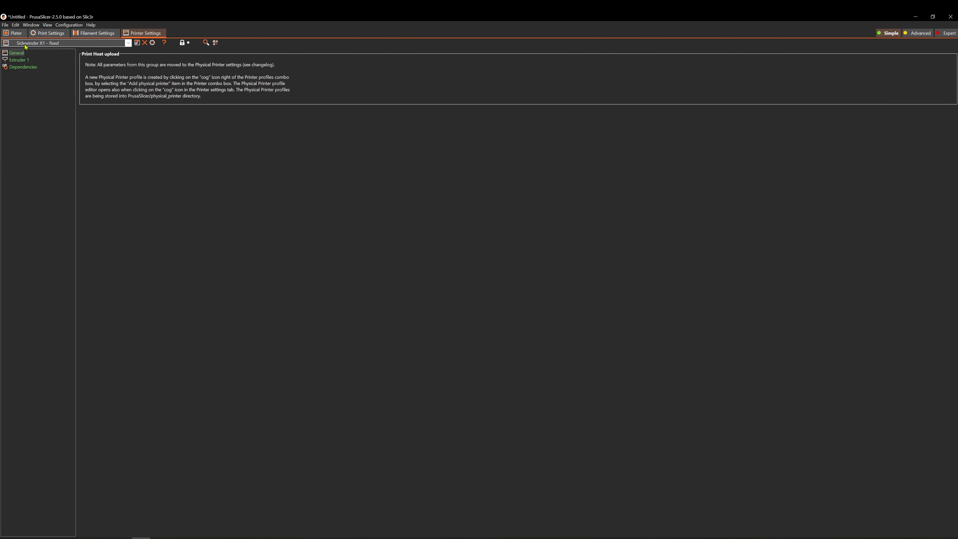
{"action": "left_click", "coordinate": [13, 33]}
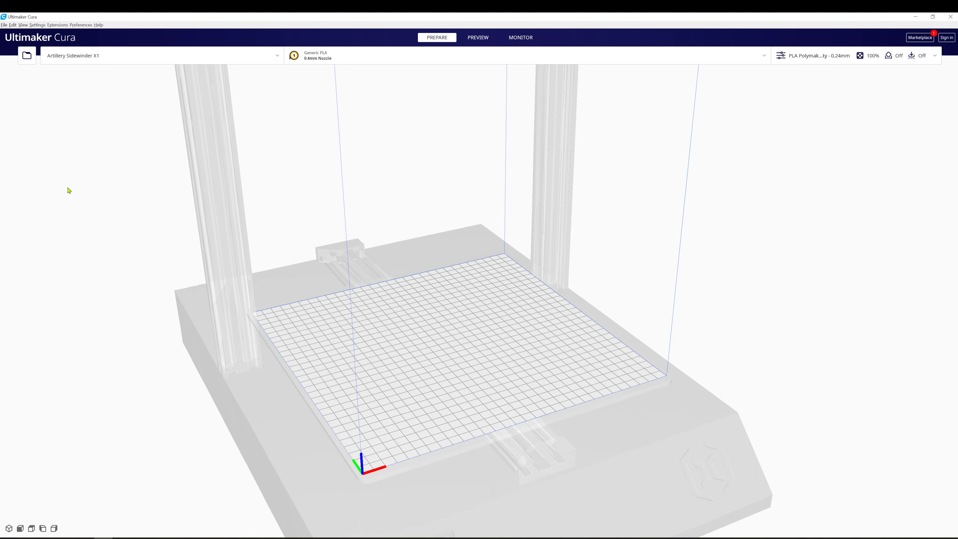
- Switch to Cura, open the model file SoarKraft-TestPart-v1, and select the part on the build plate
{"action": "left_click", "coordinate": [4, 25]}
{"action": "left_click", "coordinate": [11, 41]}
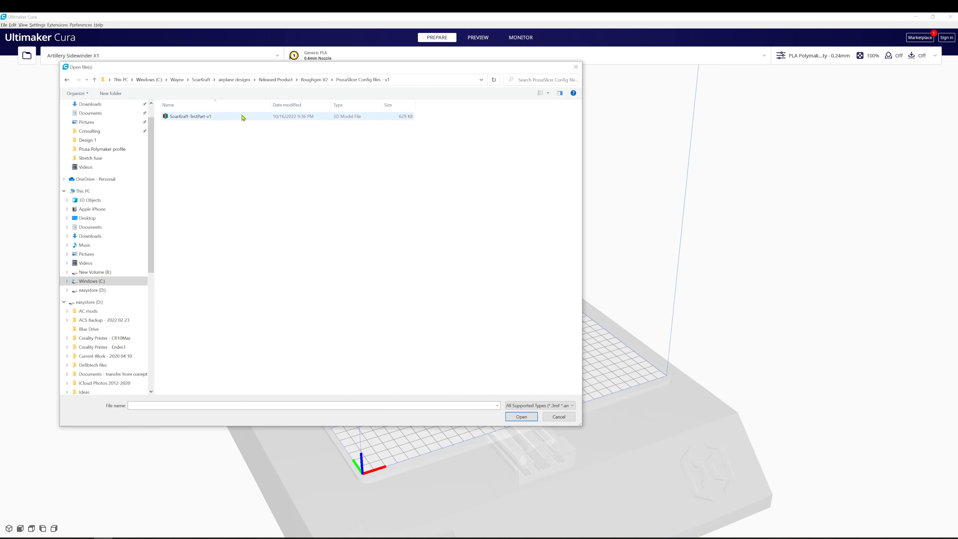
{"action": "left_click", "coordinate": [218, 118]}
{"action": "left_click", "coordinate": [528, 417]}
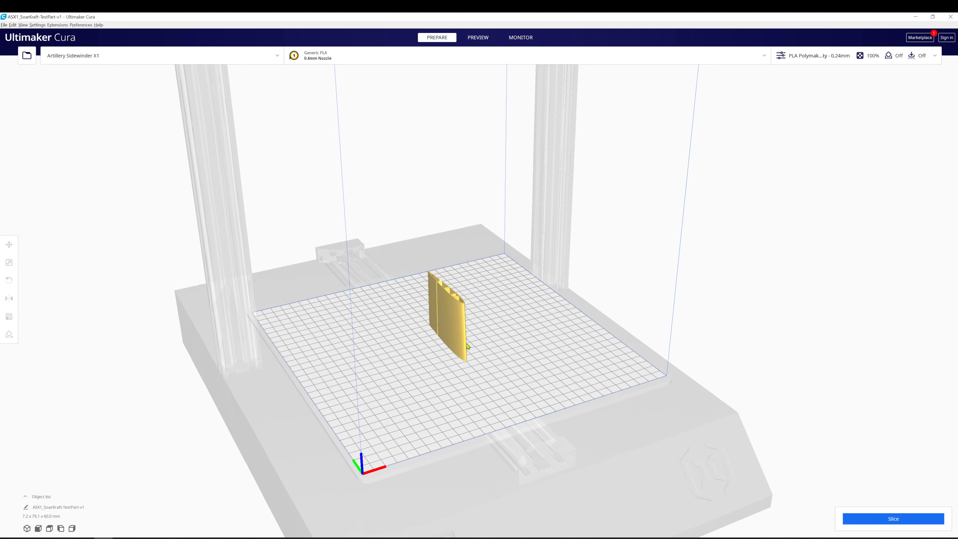
{"action": "left_click", "coordinate": [459, 344]}
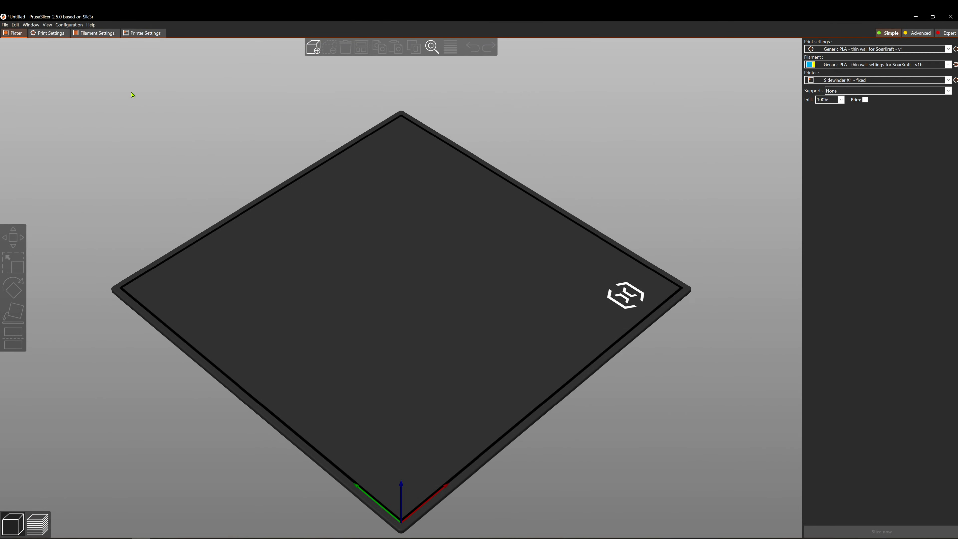
- Switch to PrusaSlicer, import the model SoarKraft-TestPart-v1.STL onto the build plate, and deselect it
{"action": "left_click", "coordinate": [5, 25]}
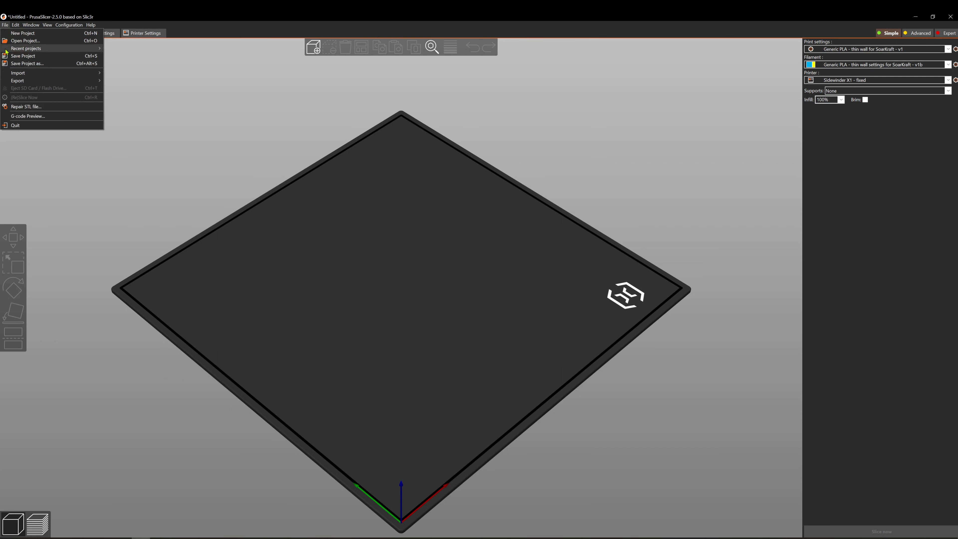
{"action": "mouse_move", "coordinate": [23, 74]}
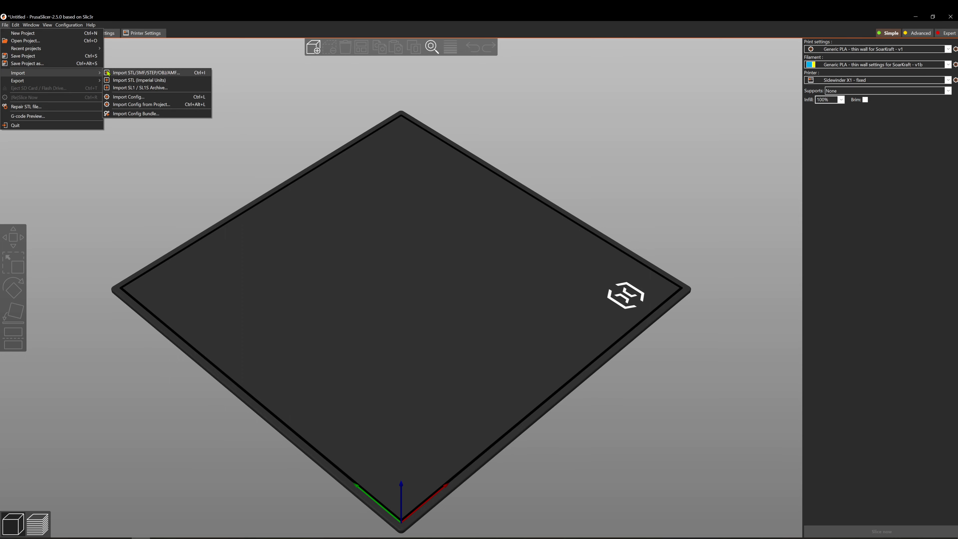
{"action": "left_click", "coordinate": [120, 73]}
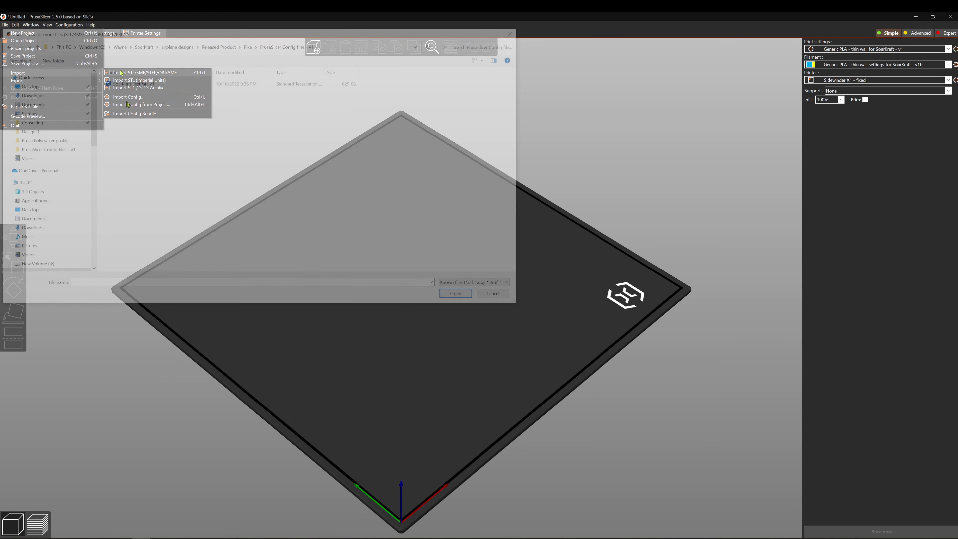
{"action": "left_click", "coordinate": [122, 84]}
{"action": "left_click", "coordinate": [447, 295]}
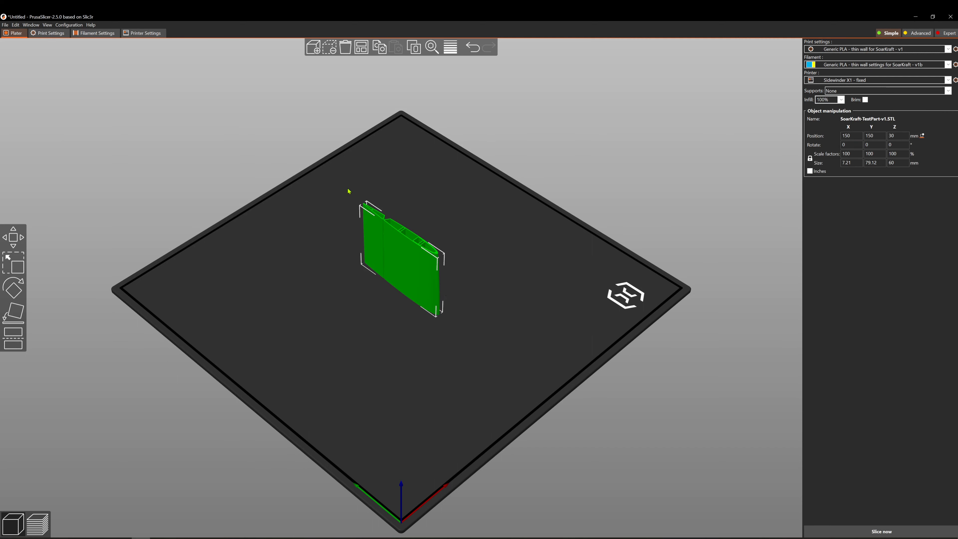
{"action": "left_click", "coordinate": [229, 162]}
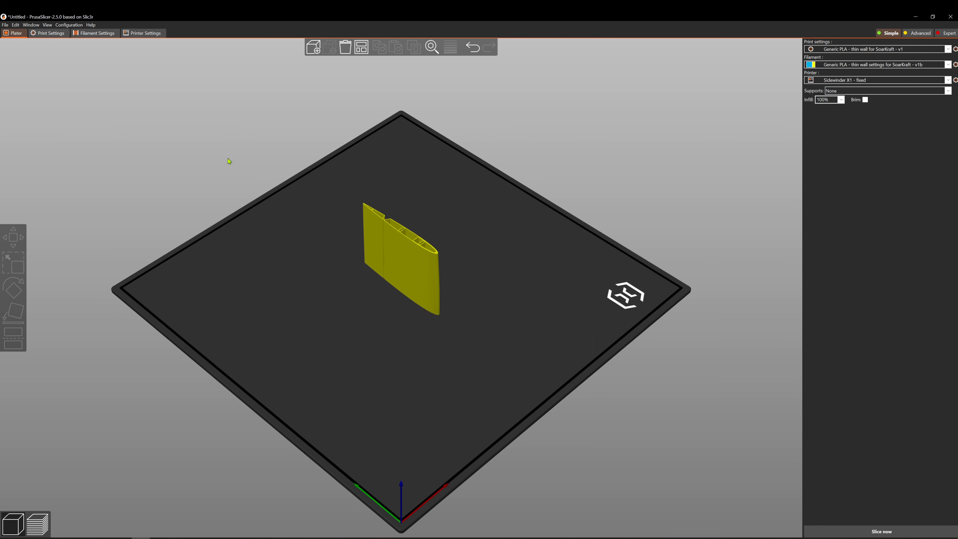
- Inspect the test part on the plate, selecting it to examine its object manipulation values and transform tools
{"action": "left_click", "coordinate": [409, 267]}
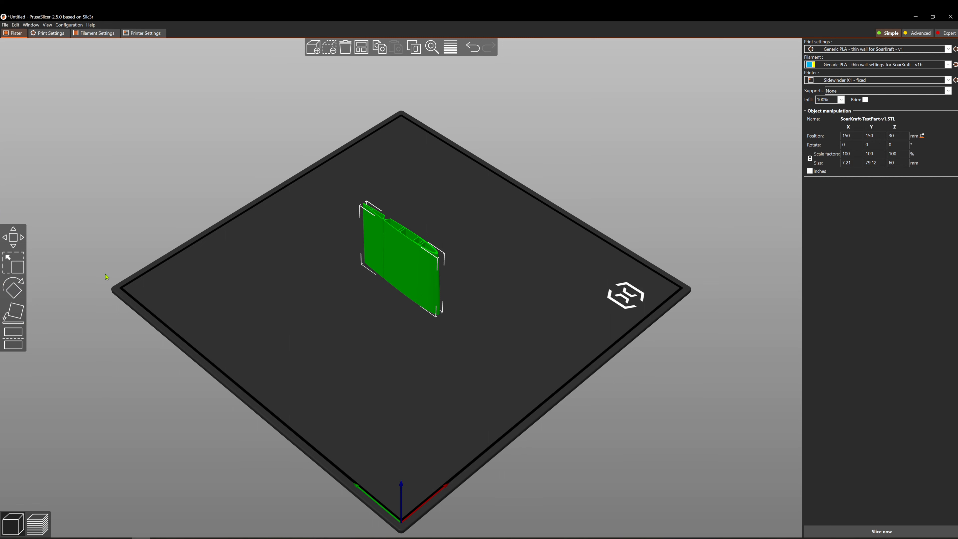
{"action": "left_click_drag", "start_coordinate": [342, 364], "coordinate": [332, 334]}
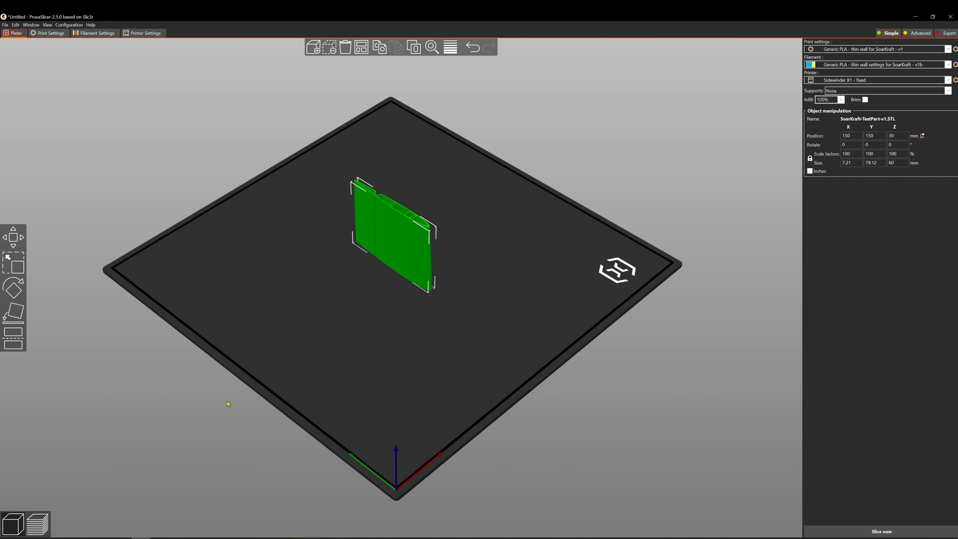
{"action": "left_click", "coordinate": [207, 419]}
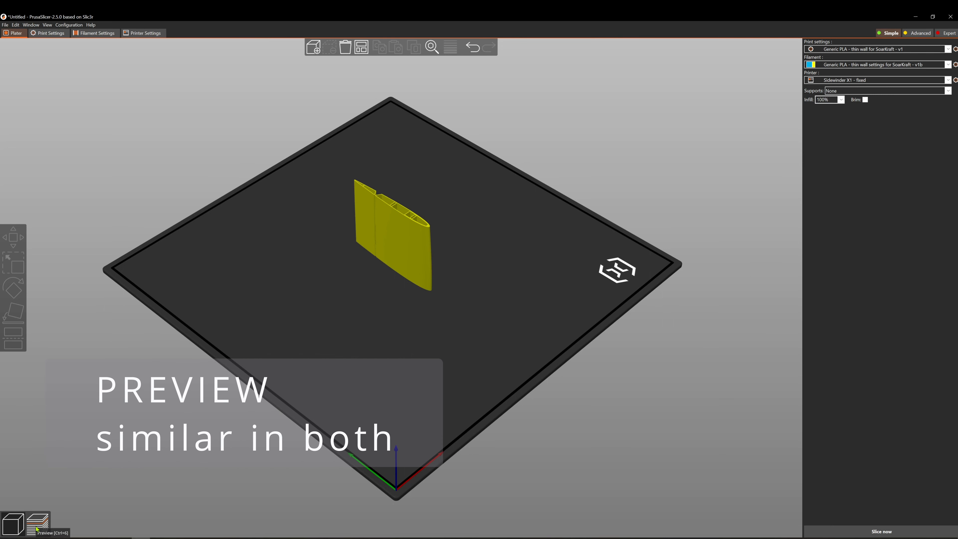
{"action": "left_click", "coordinate": [417, 241]}
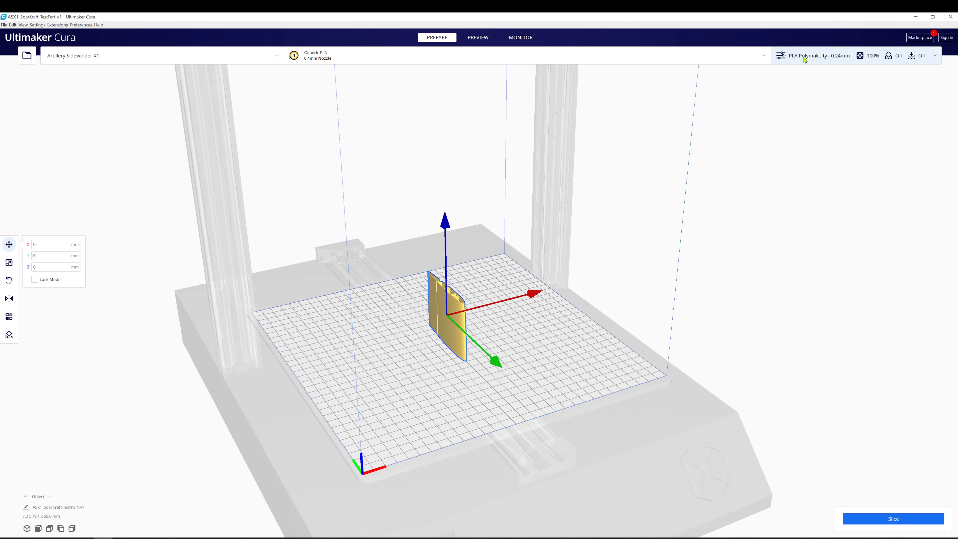
- Show Cura's print settings and setting visibility levels, and set PrusaSlicer's mode to Expert
{"action": "left_click", "coordinate": [789, 57]}
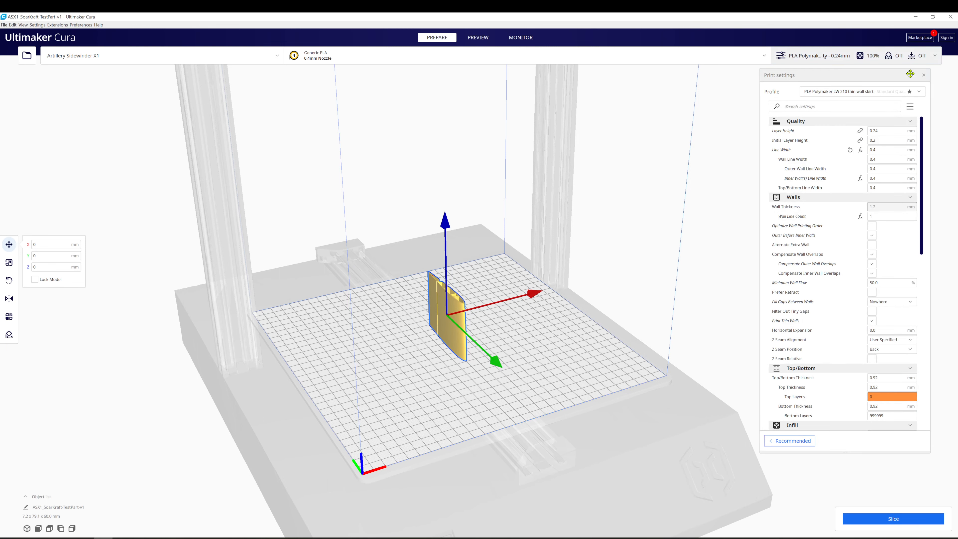
{"action": "left_click", "coordinate": [911, 107]}
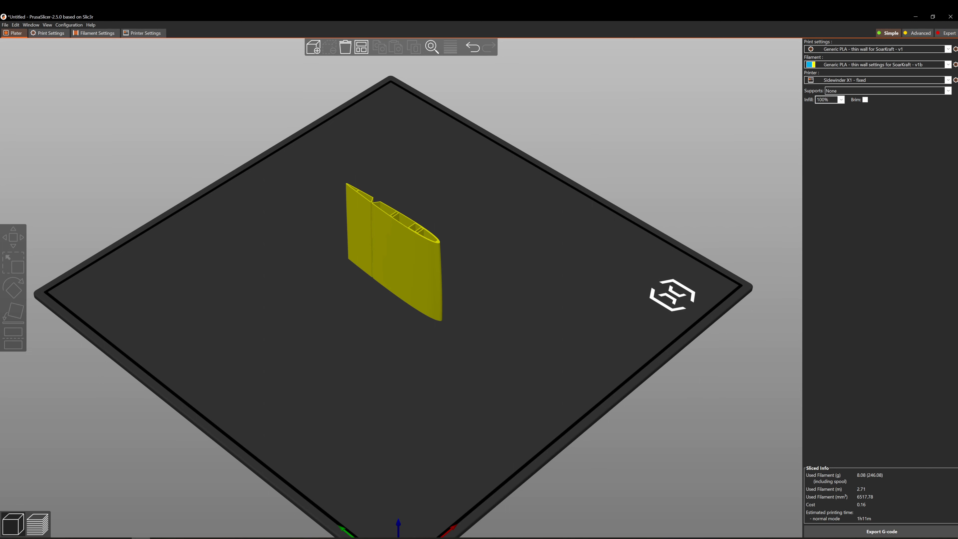
{"action": "left_click", "coordinate": [947, 33]}
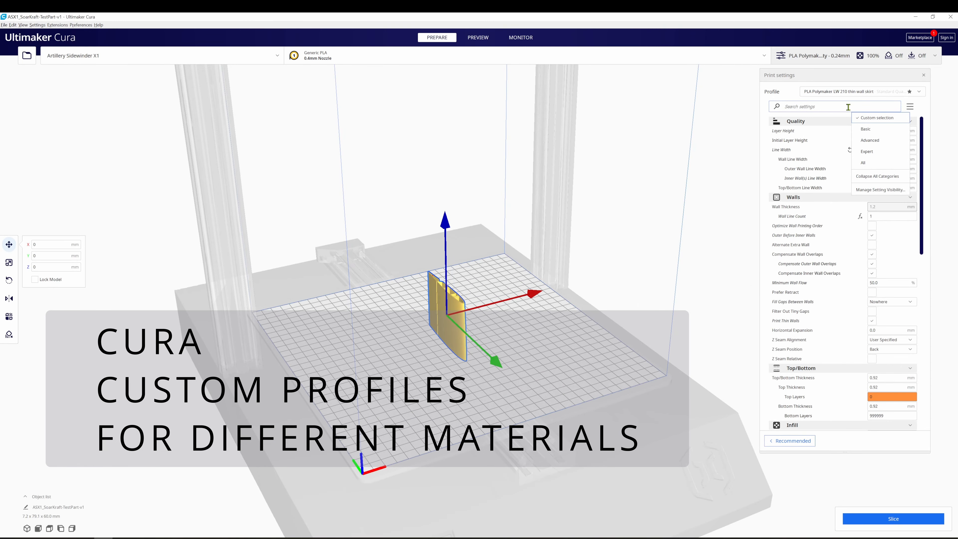
- Switch to Cura and review the default and custom print profiles available for the Artillery Sidewinder X1
{"action": "left_click", "coordinate": [848, 107]}
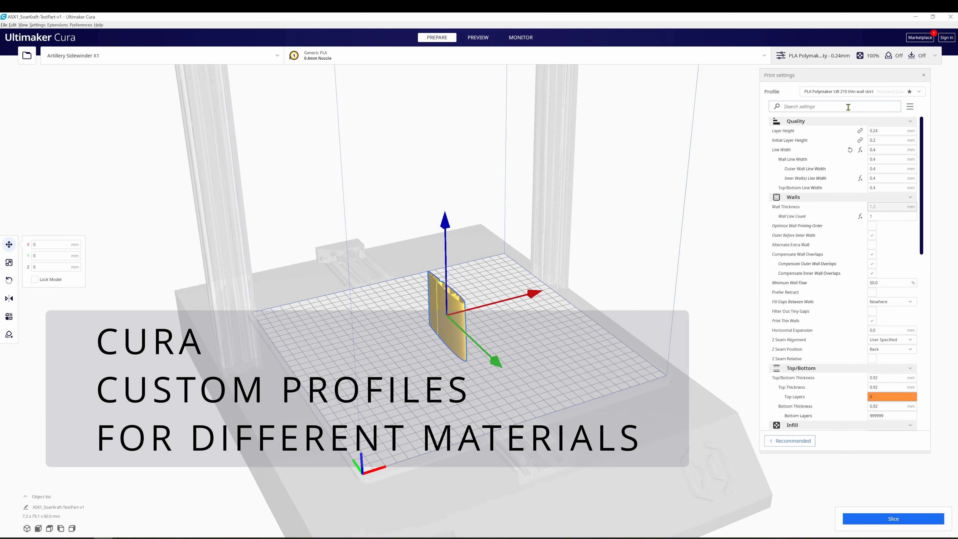
{"action": "left_click", "coordinate": [849, 95]}
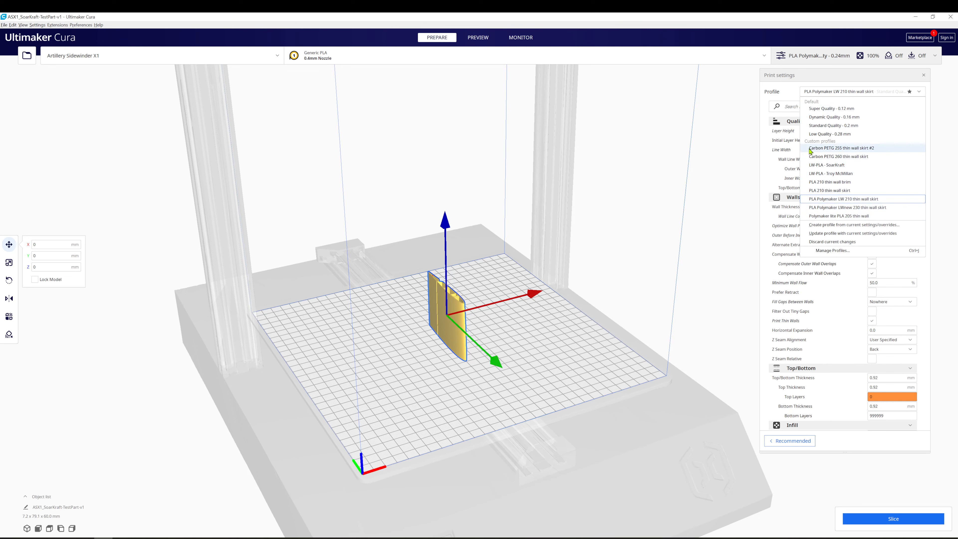
{"action": "left_click", "coordinate": [749, 167]}
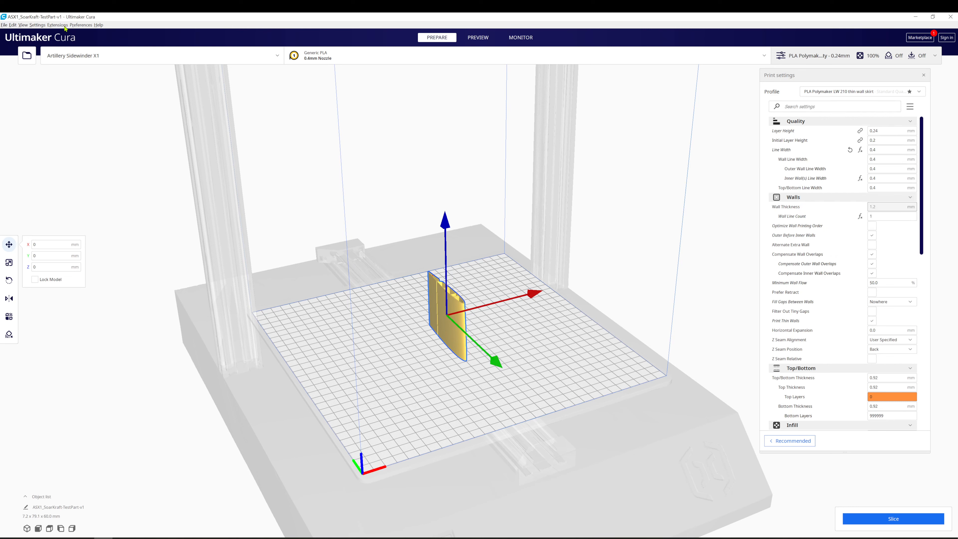
- Make Prusa i3 Mk3/Mk3s the active printer in Cura and view its print profiles
{"action": "left_click", "coordinate": [66, 56]}
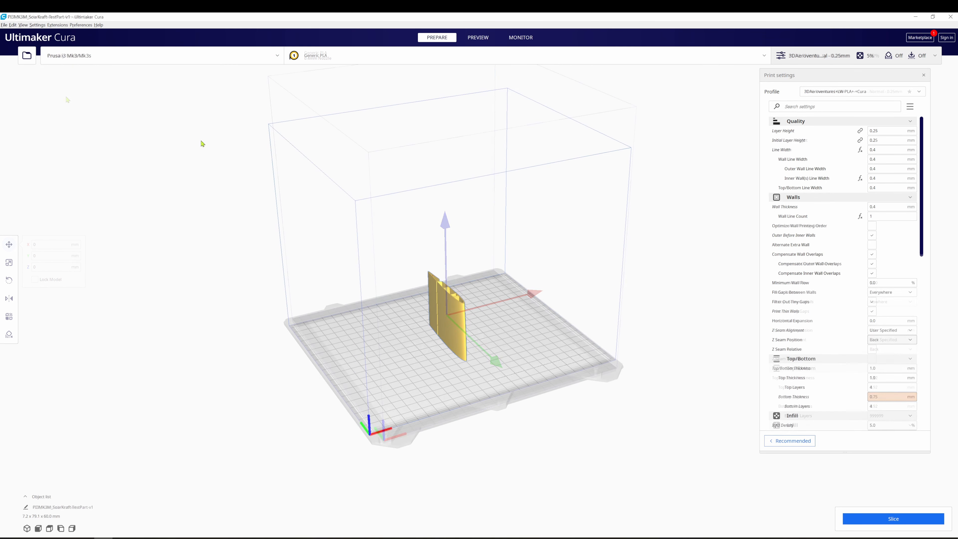
{"action": "left_click", "coordinate": [819, 92]}
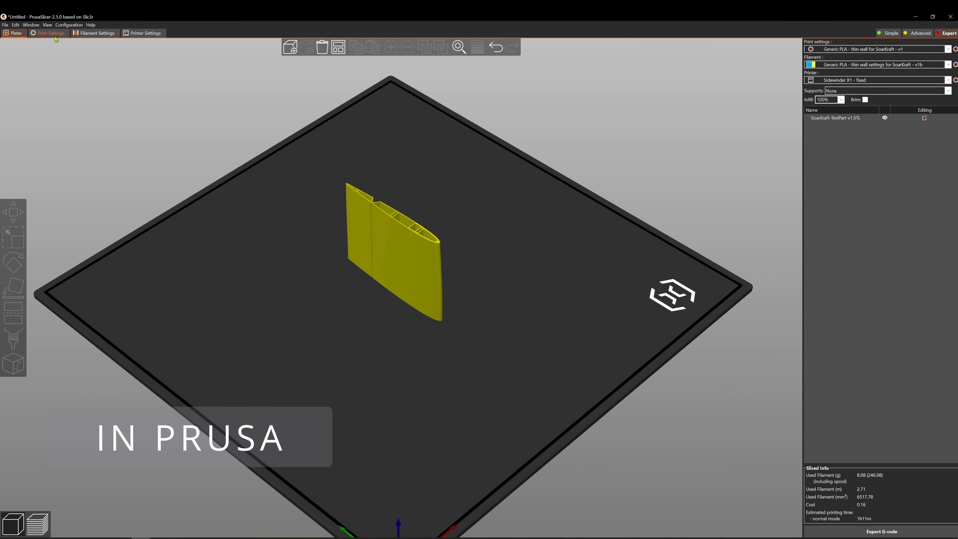
- Review PrusaSlicer's print, filament and printer settings, including the filament overrides, and return to the plater
{"action": "left_click", "coordinate": [52, 33]}
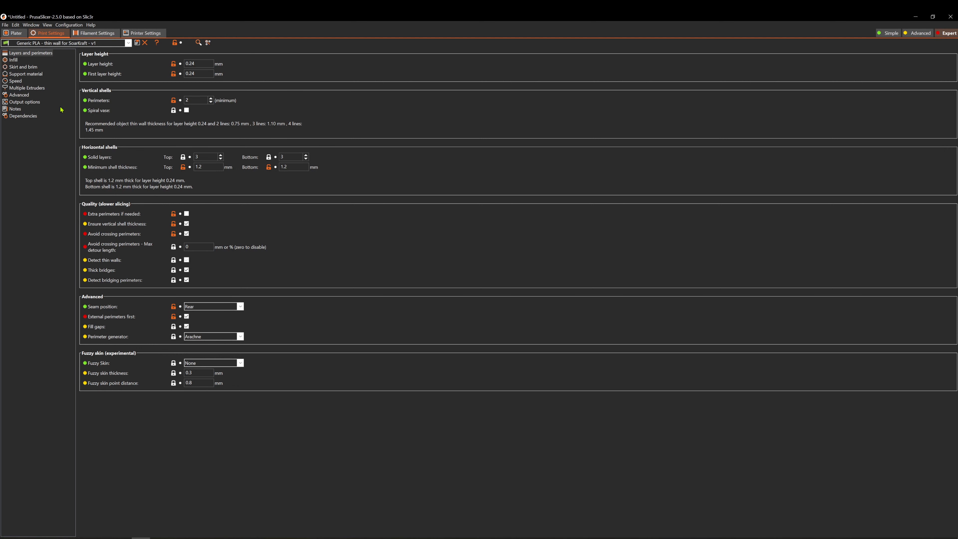
{"action": "left_click", "coordinate": [96, 34]}
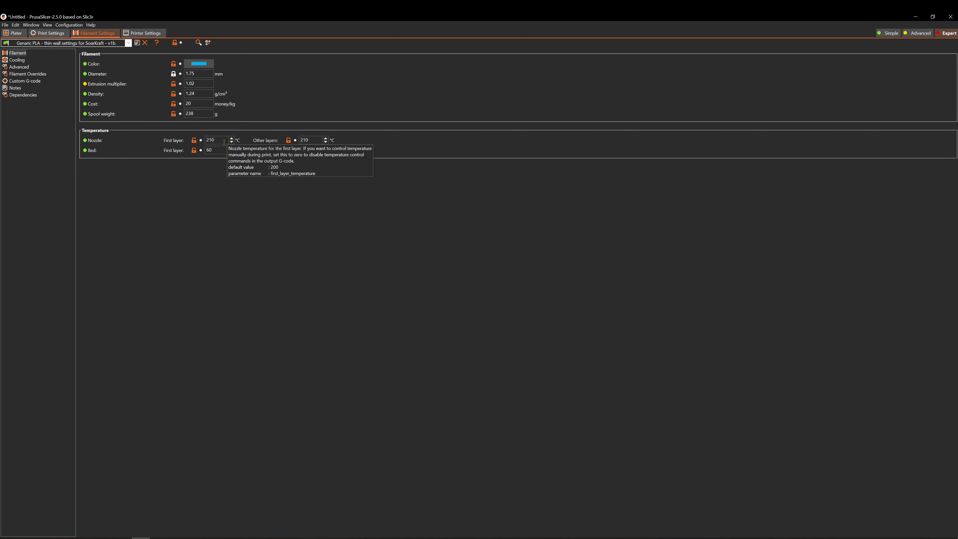
{"action": "left_click", "coordinate": [27, 73]}
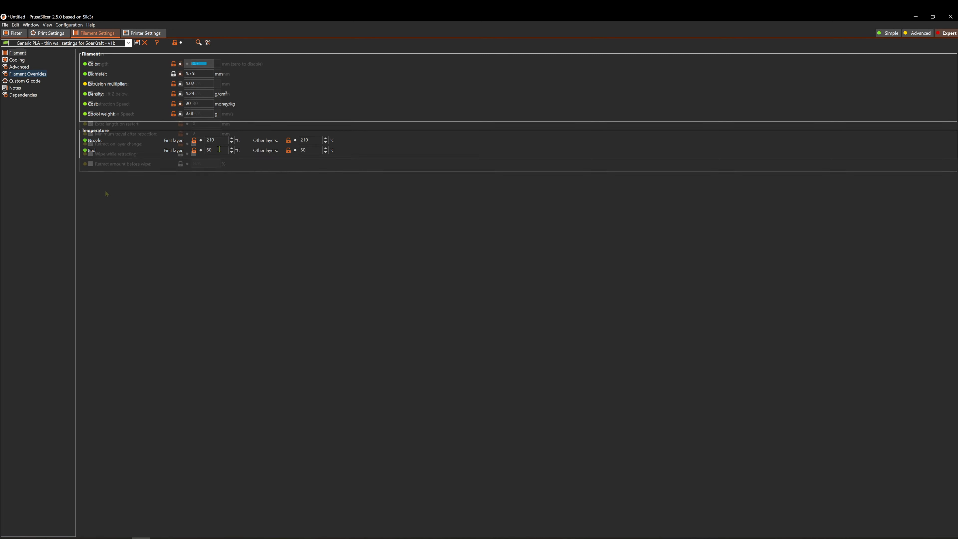
{"action": "left_click", "coordinate": [144, 34]}
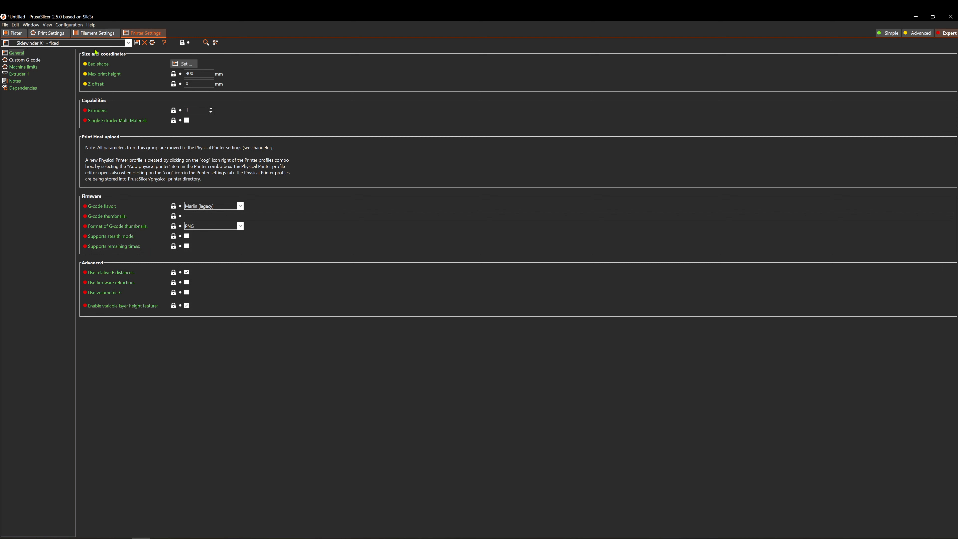
{"action": "left_click", "coordinate": [39, 36]}
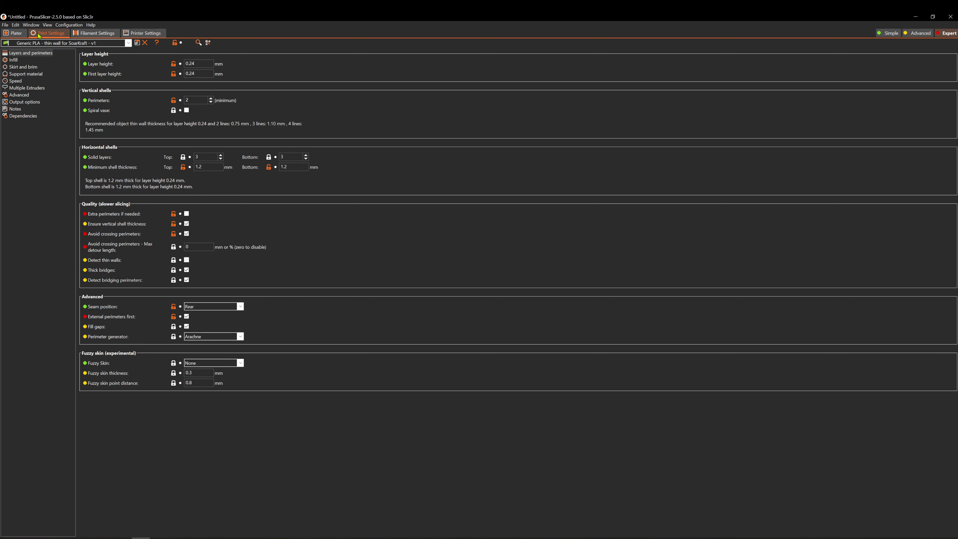
{"action": "left_click", "coordinate": [77, 35]}
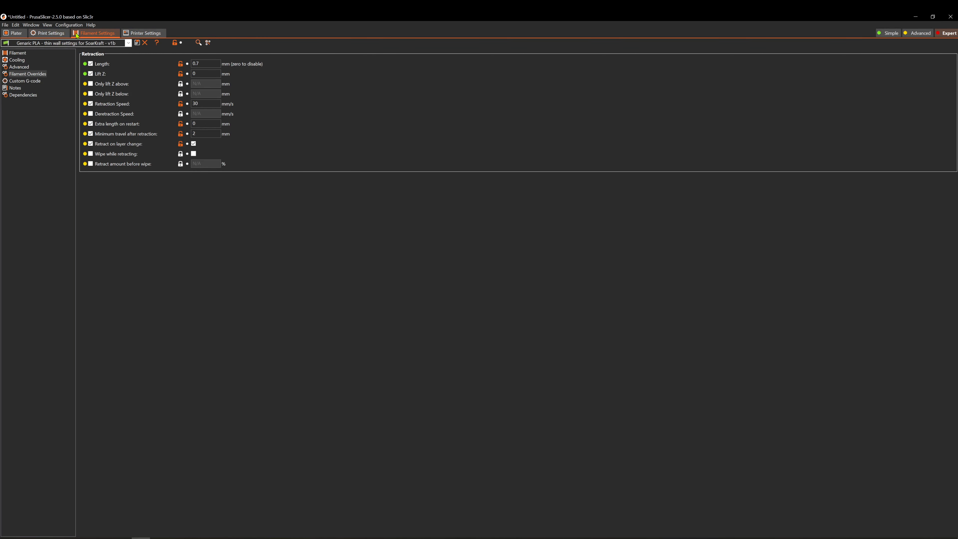
{"action": "left_click", "coordinate": [134, 34]}
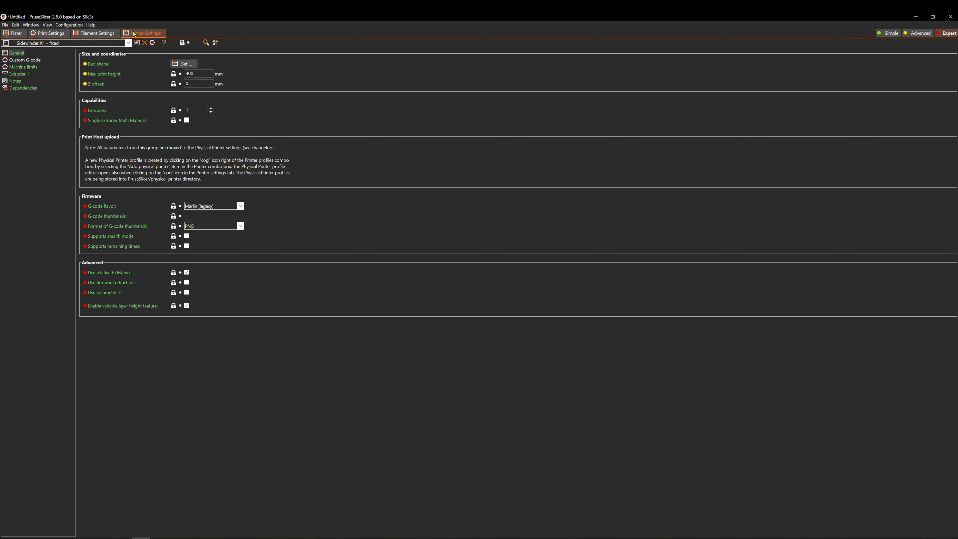
{"action": "left_click", "coordinate": [15, 34]}
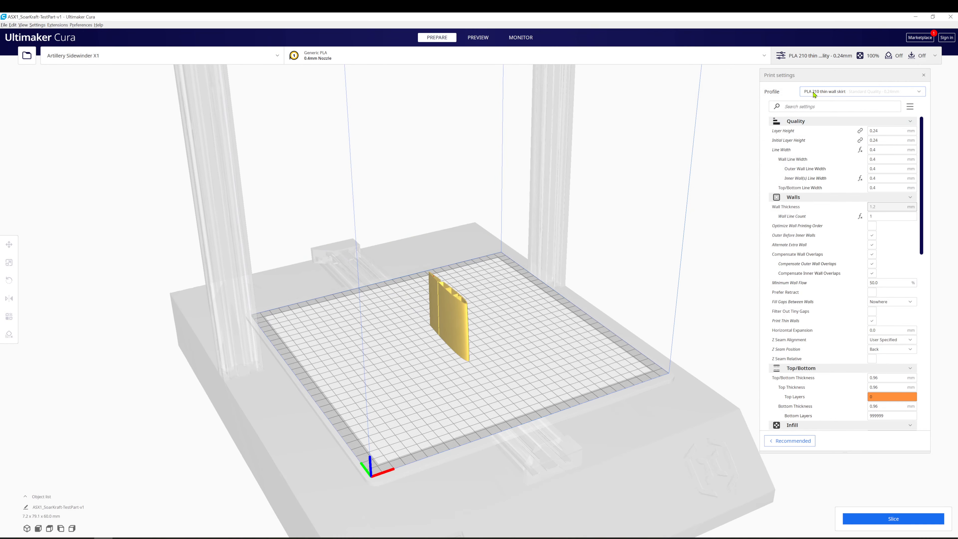
- Switch to Cura, select the PLA 210 thin wall skirt profile, and slice the test part to preview it
{"action": "left_click", "coordinate": [814, 92]}
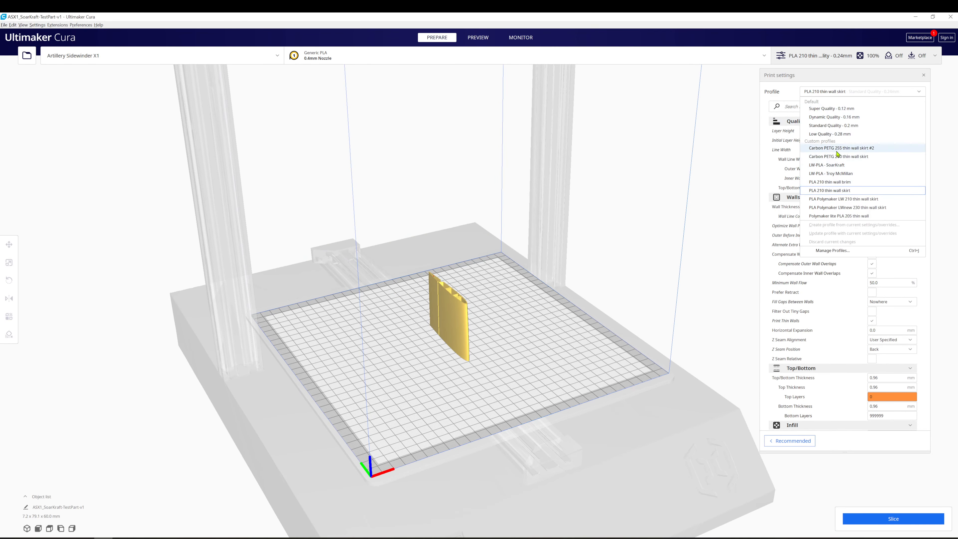
{"action": "left_click", "coordinate": [823, 194]}
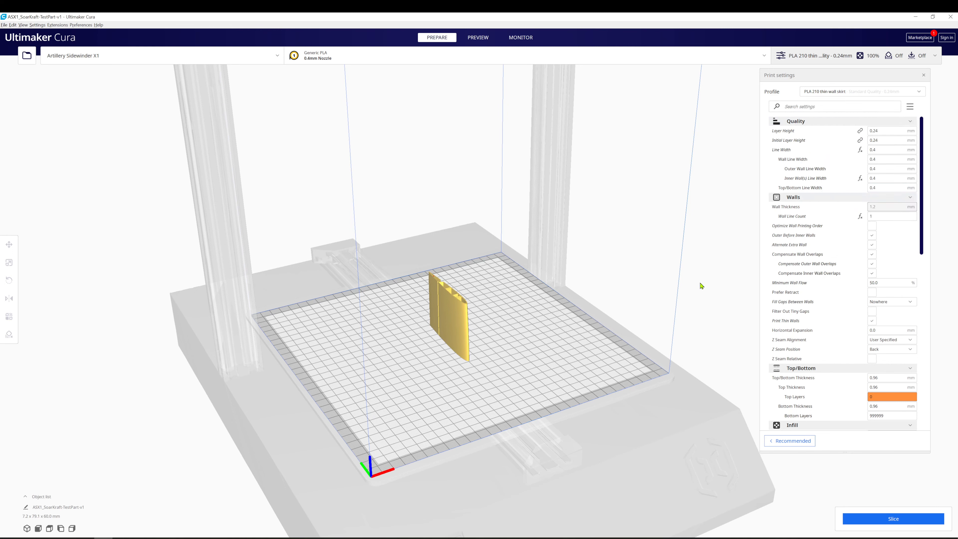
{"action": "left_click", "coordinate": [881, 522]}
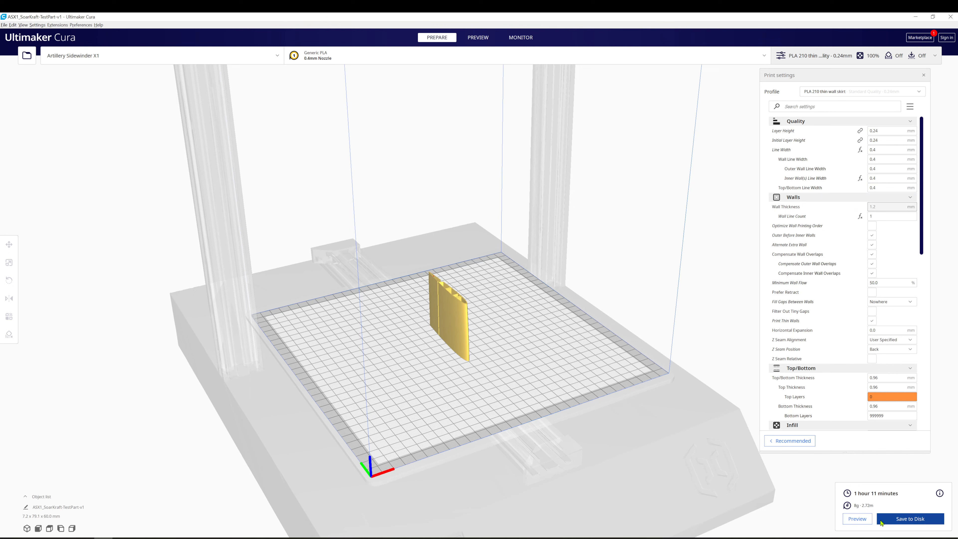
{"action": "left_click", "coordinate": [856, 520]}
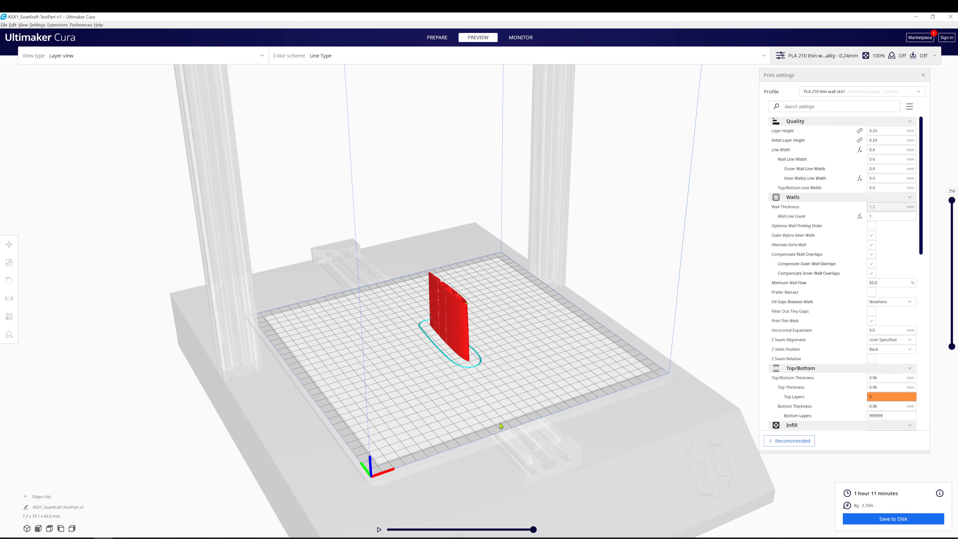
- Examine the sliced part in Cura's preview by lowering the displayed layer and stepping back along its toolpath
{"action": "right_click_drag", "start_coordinate": [442, 413], "coordinate": [486, 415]}
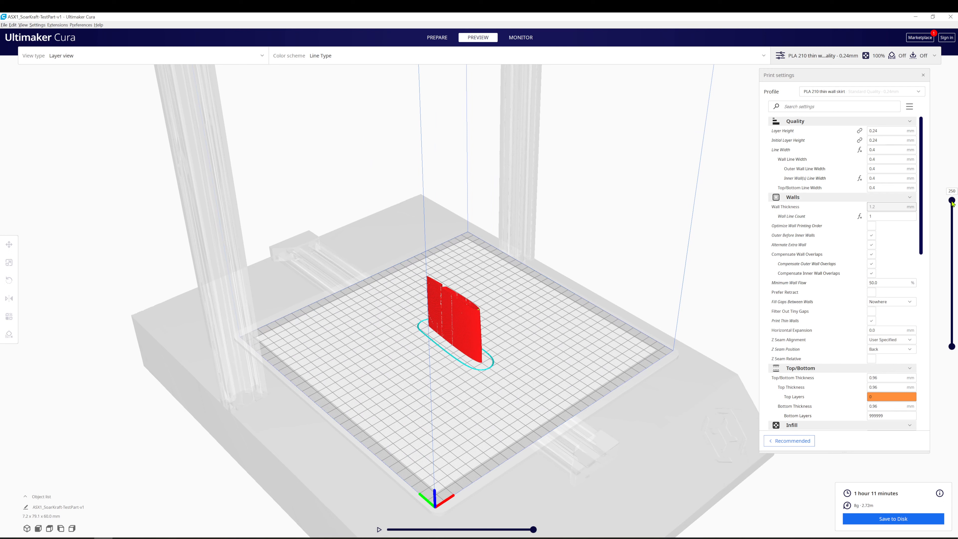
{"action": "left_click_drag", "start_coordinate": [951, 200], "coordinate": [943, 267]}
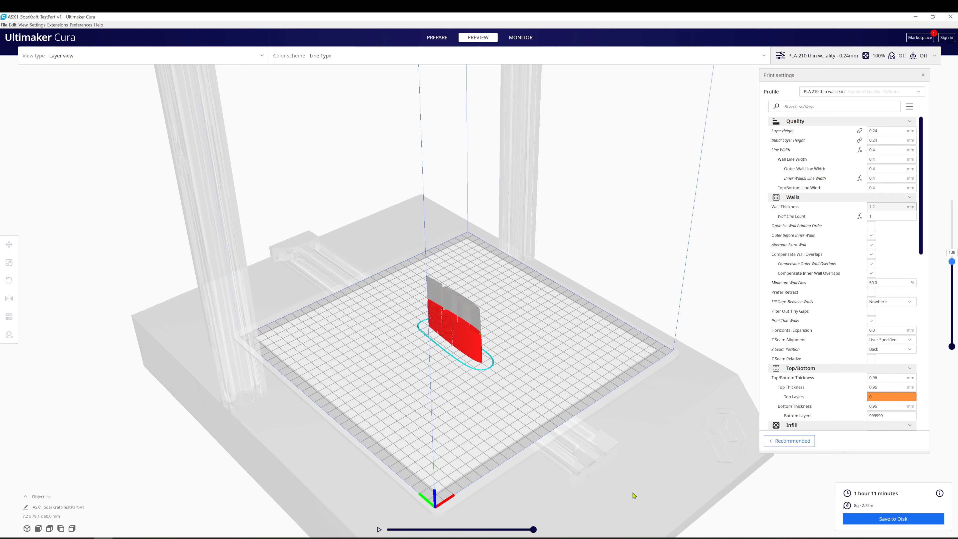
{"action": "left_click_drag", "start_coordinate": [531, 531], "coordinate": [490, 530]}
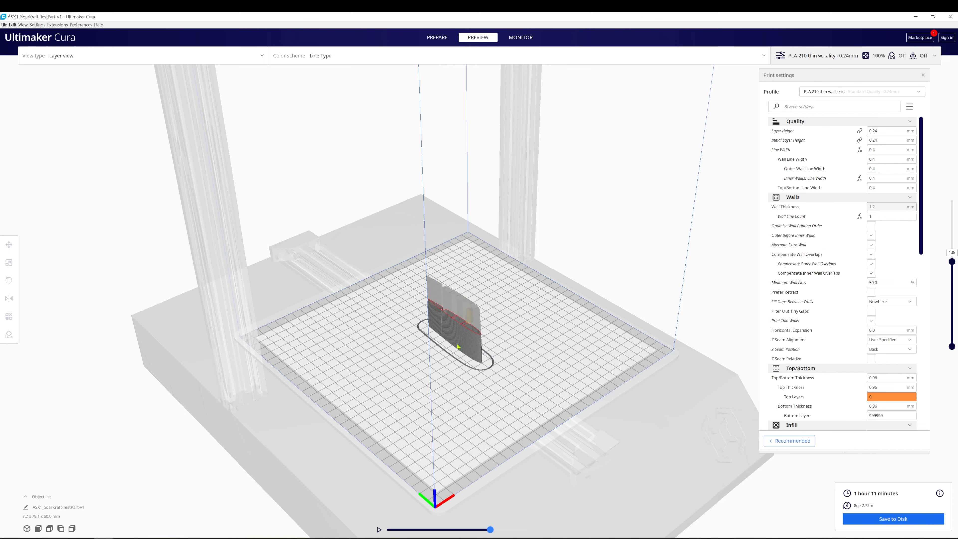
{"action": "scroll", "coordinate": [458, 346], "scroll_direction": "up", "scroll_amount": 3}
{"action": "mouse_move", "coordinate": [457, 347]}
{"action": "right_mouse_down"}
{"action": "mouse_move", "coordinate": [460, 323]}
{"action": "mouse_move", "coordinate": [449, 347]}
{"action": "right_mouse_up"}
{"action": "left_click_drag", "start_coordinate": [486, 530], "coordinate": [444, 529]}
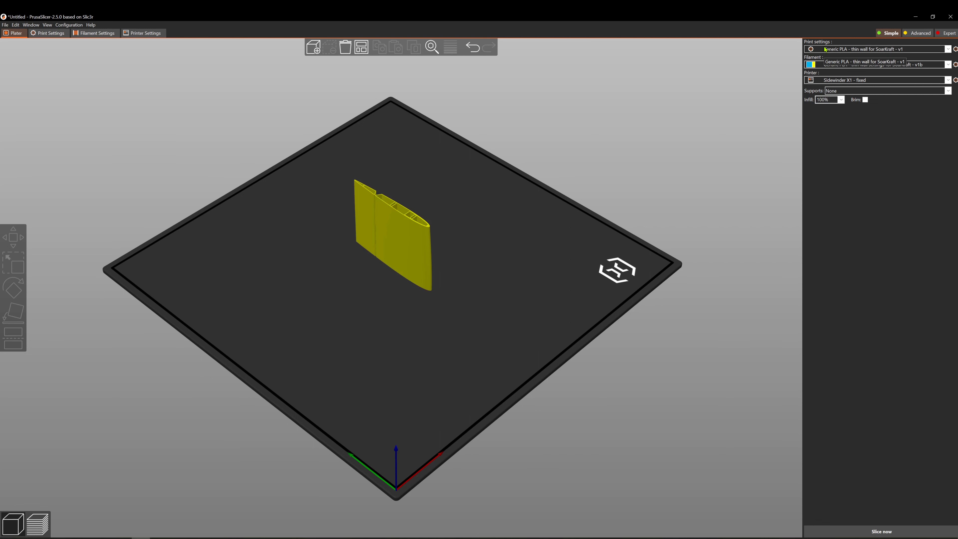
- Switch to PrusaSlicer and review the available print settings and filament presets, keeping the current SoarKraft thin wall ones
{"action": "left_click", "coordinate": [826, 52]}
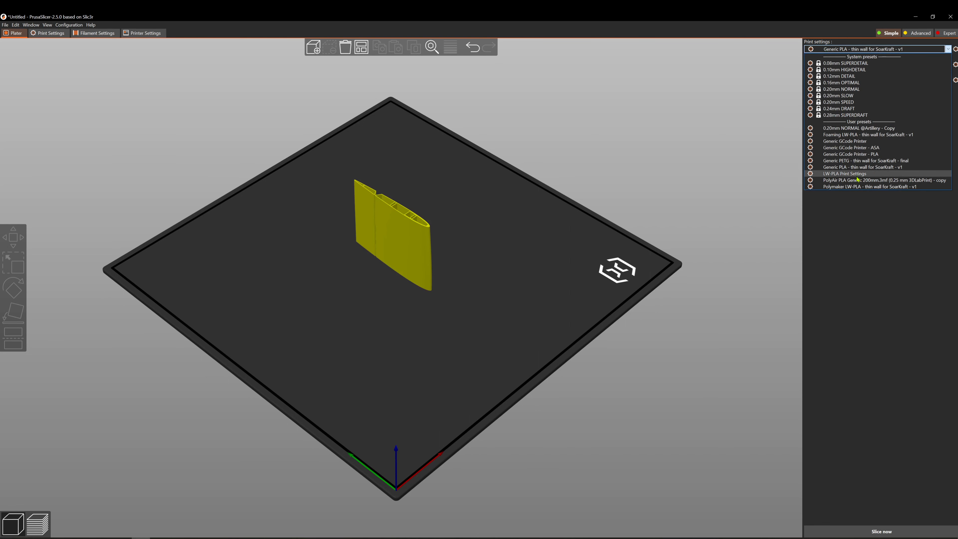
{"action": "left_click", "coordinate": [921, 46]}
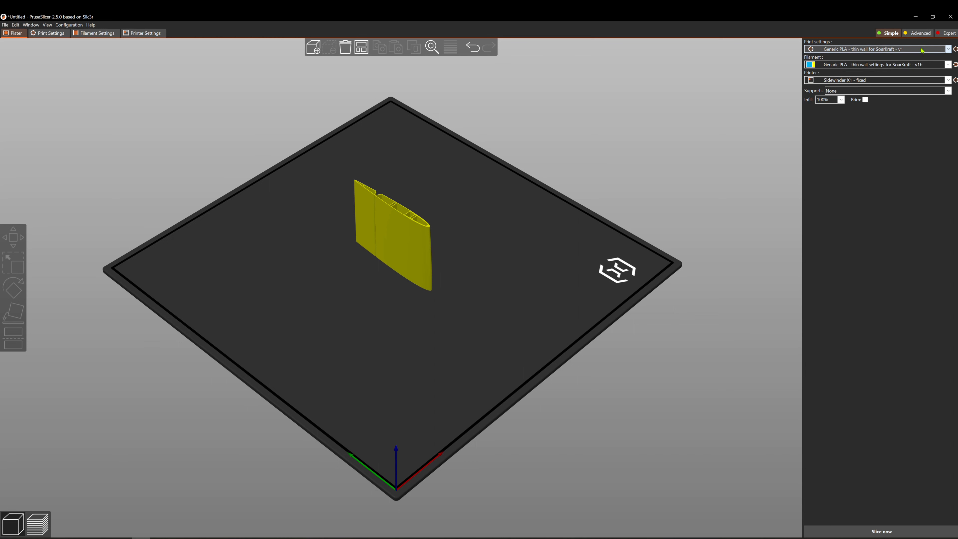
{"action": "left_click", "coordinate": [920, 65]}
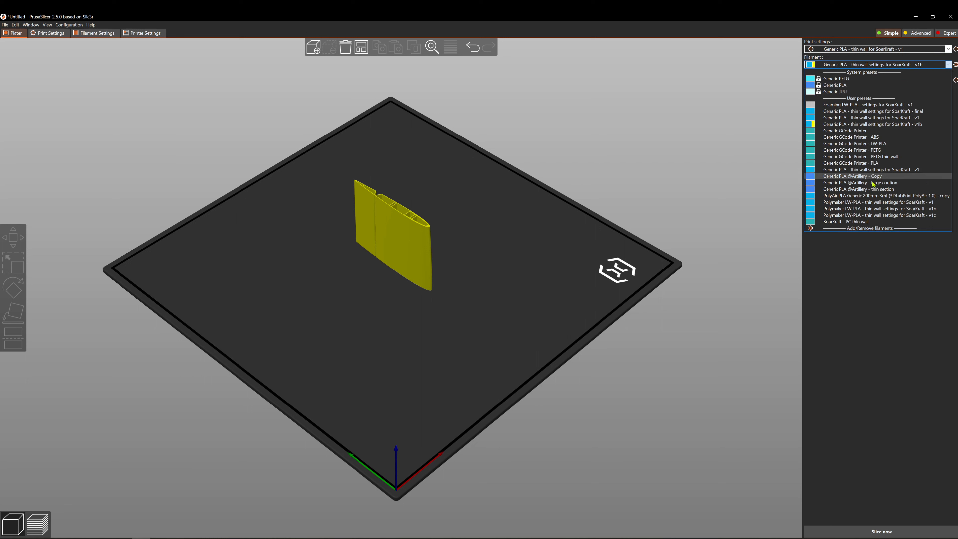
{"action": "left_click", "coordinate": [876, 65]}
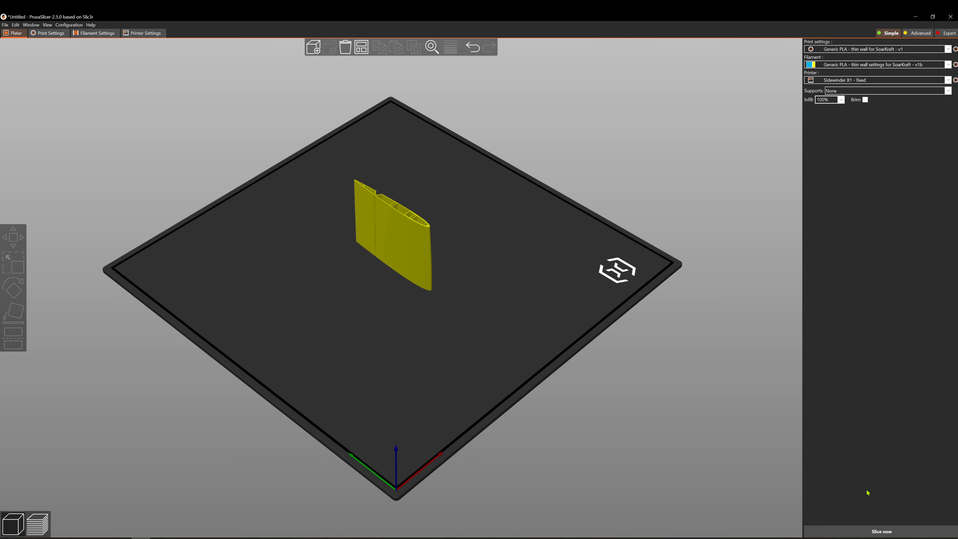
- Slice the test part in PrusaSlicer and examine the toolpath of the layer at 20.88 mm
{"action": "left_click", "coordinate": [902, 530]}
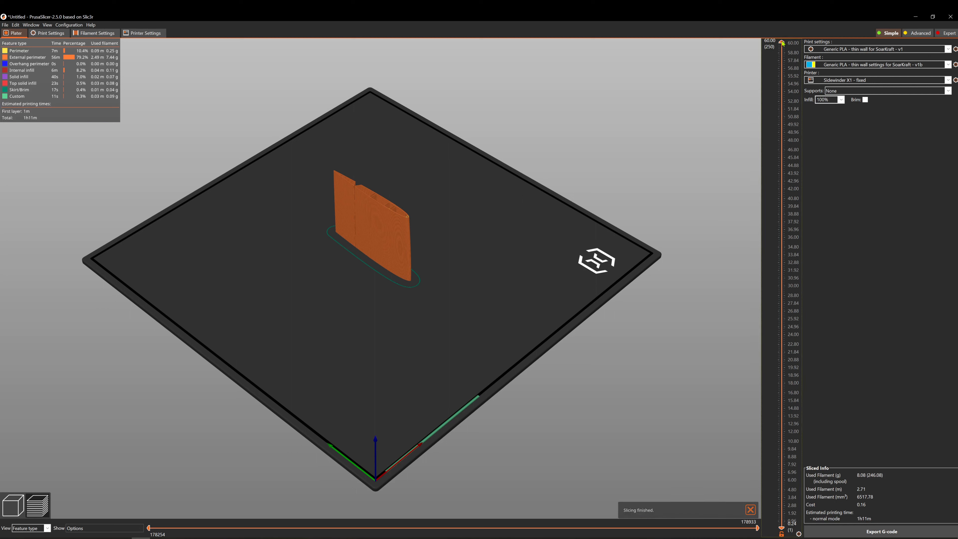
{"action": "left_click_drag", "start_coordinate": [782, 39], "coordinate": [717, 376]}
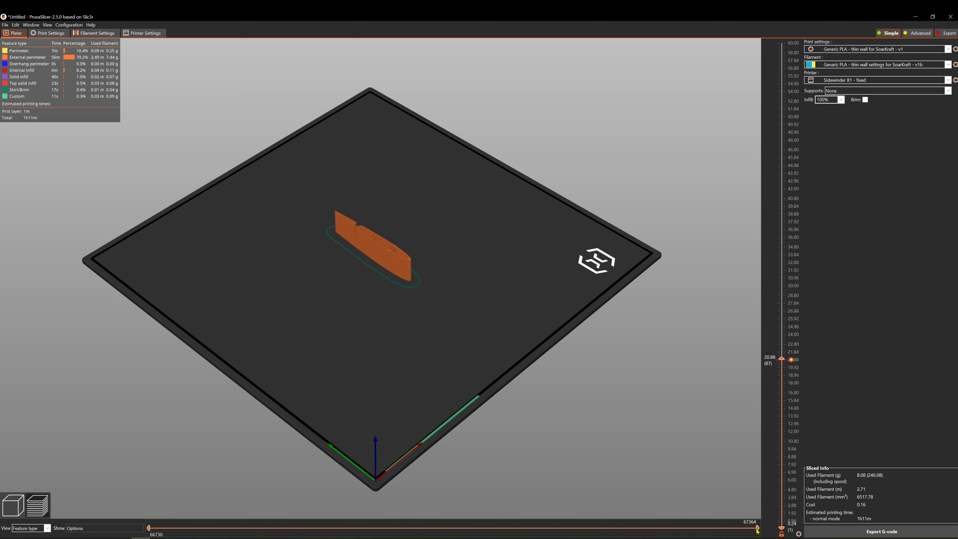
{"action": "left_click", "coordinate": [585, 528]}
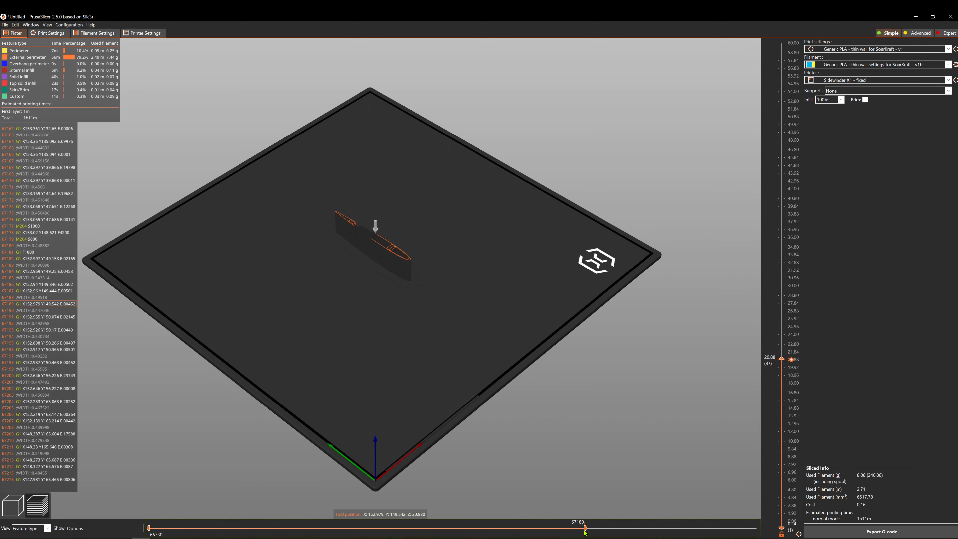
{"action": "mouse_move", "coordinate": [585, 528]}
{"action": "left_mouse_down"}
{"action": "mouse_move", "coordinate": [341, 528]}
{"action": "mouse_move", "coordinate": [755, 519]}
{"action": "left_mouse_up"}
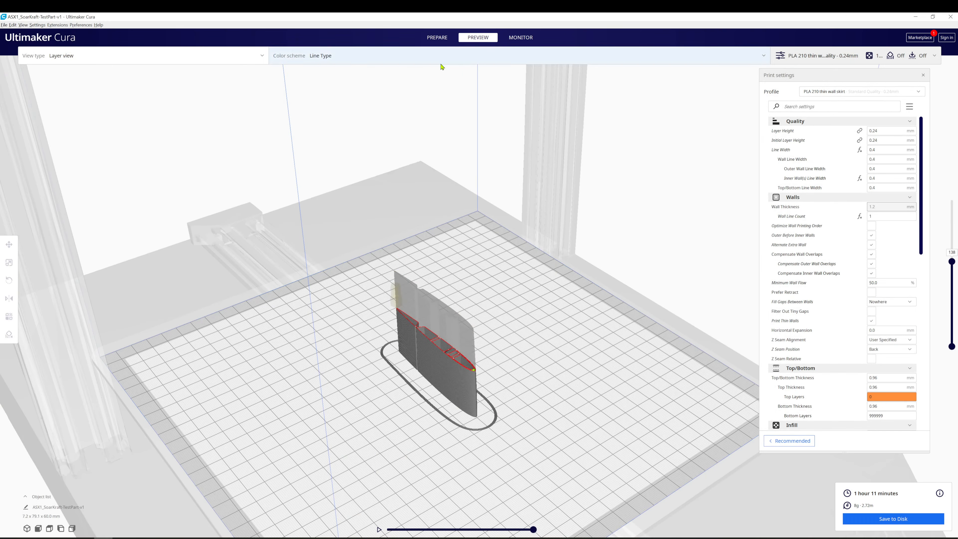
- Switch to Cura, show the line type color scheme legend, and raise the previewed layer to 206
{"action": "left_click", "coordinate": [327, 58]}
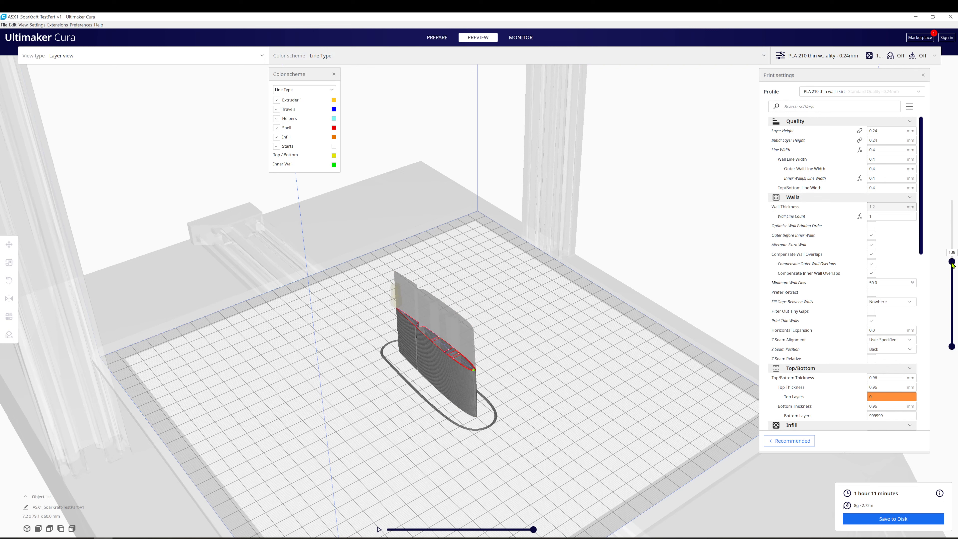
{"action": "left_click_drag", "start_coordinate": [953, 265], "coordinate": [947, 232]}
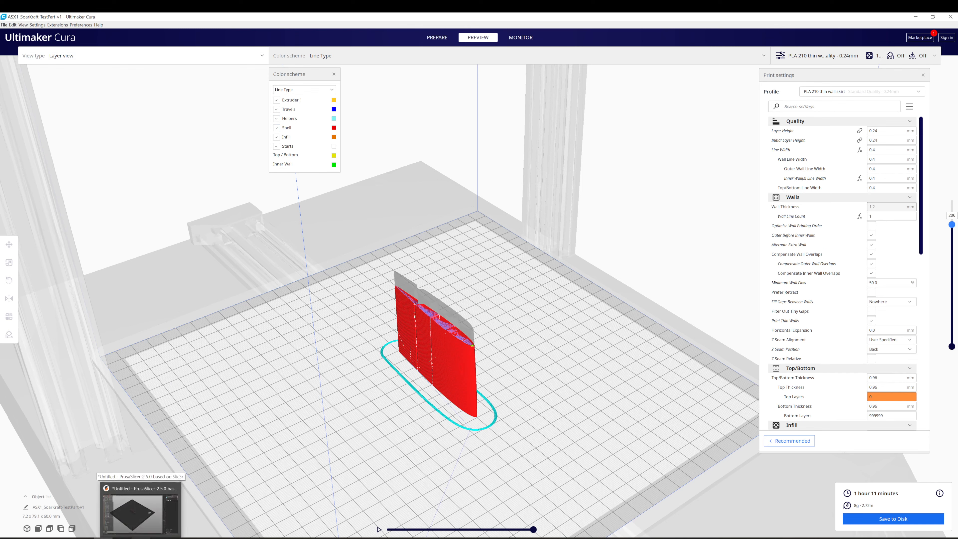
- Switch to PrusaSlicer and examine the part's inner structure at several layer heights, including 39.60 mm and 30.00 mm
{"action": "left_click", "coordinate": [141, 538]}
{"action": "scroll", "coordinate": [370, 302], "scroll_direction": "up", "scroll_amount": 5}
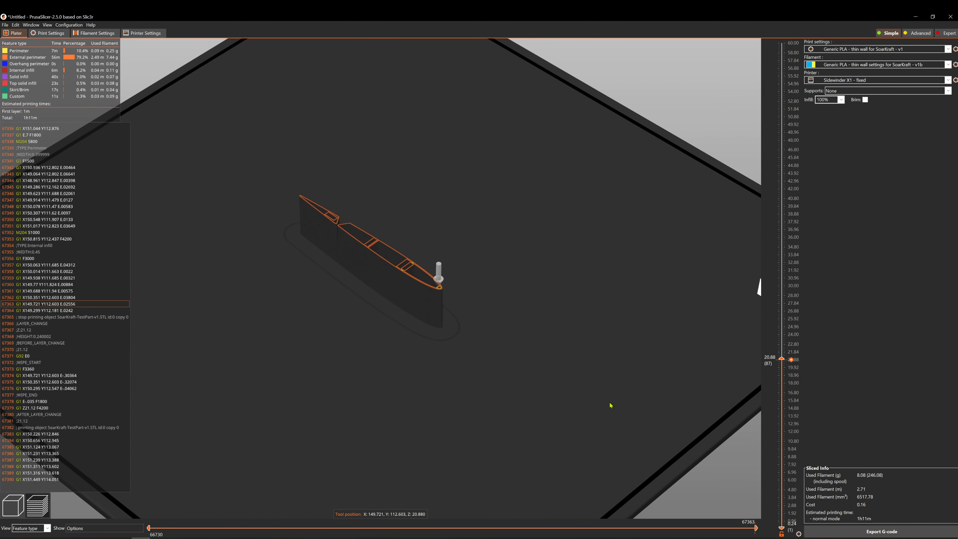
{"action": "left_click_drag", "start_coordinate": [781, 359], "coordinate": [767, 212]}
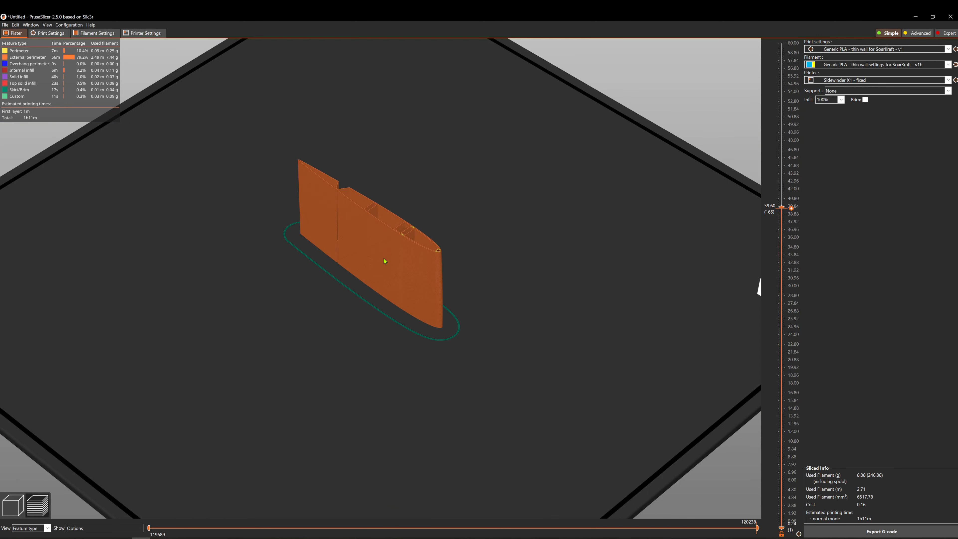
{"action": "scroll", "coordinate": [382, 261], "scroll_direction": "up", "scroll_amount": 2}
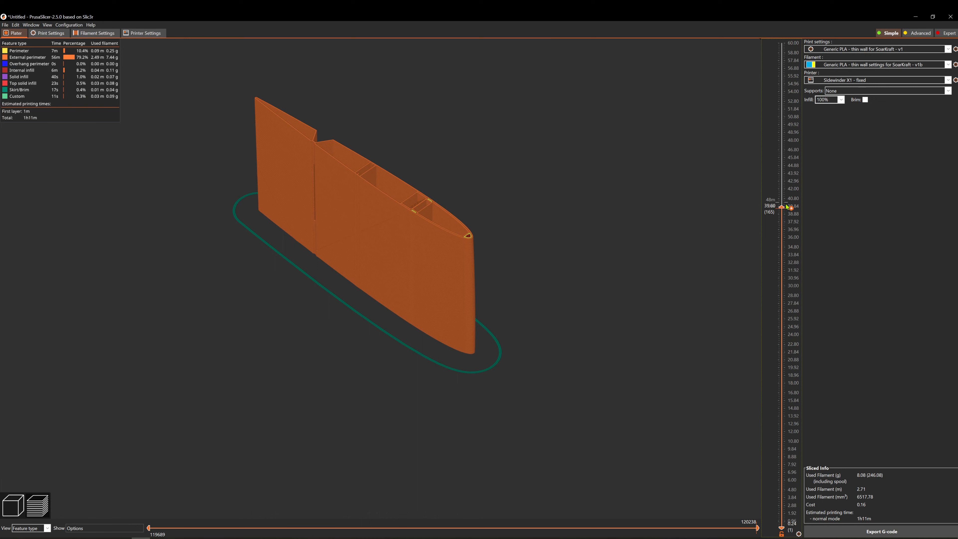
{"action": "left_click_drag", "start_coordinate": [773, 205], "coordinate": [771, 289]}
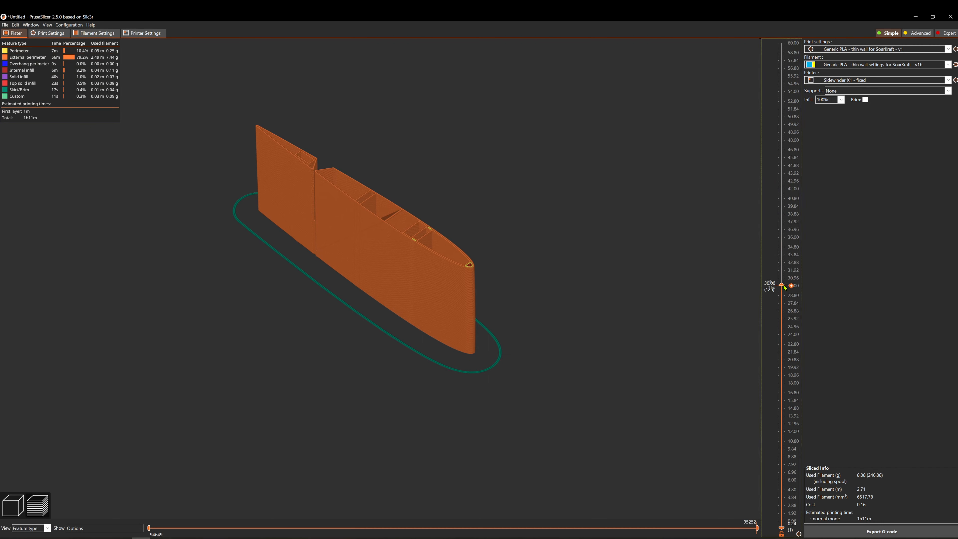
{"action": "left_click_drag", "start_coordinate": [776, 290], "coordinate": [732, 237]}
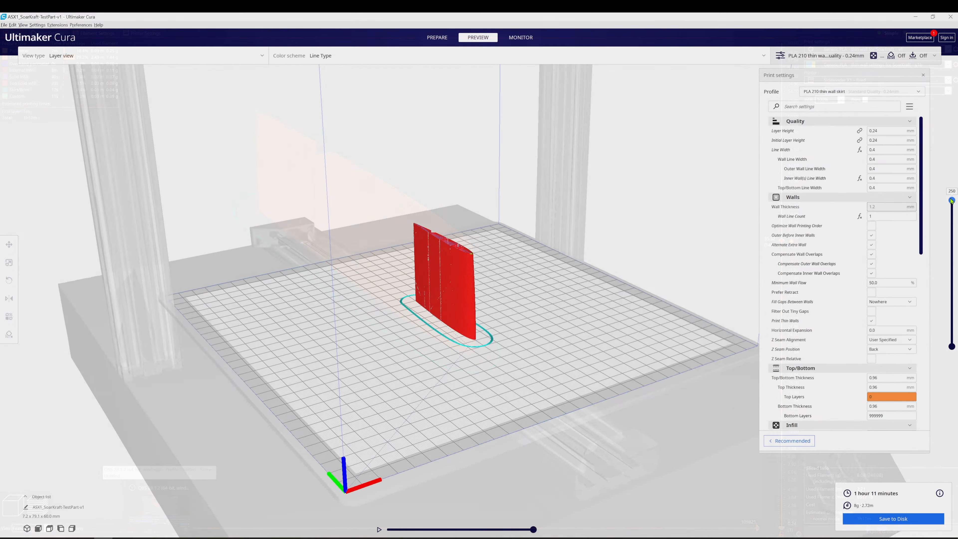
- Look down through the layers in Cura's preview, and cancel saving the test part's G-code in PrusaSlicer
{"action": "left_click_drag", "start_coordinate": [951, 198], "coordinate": [951, 244]}
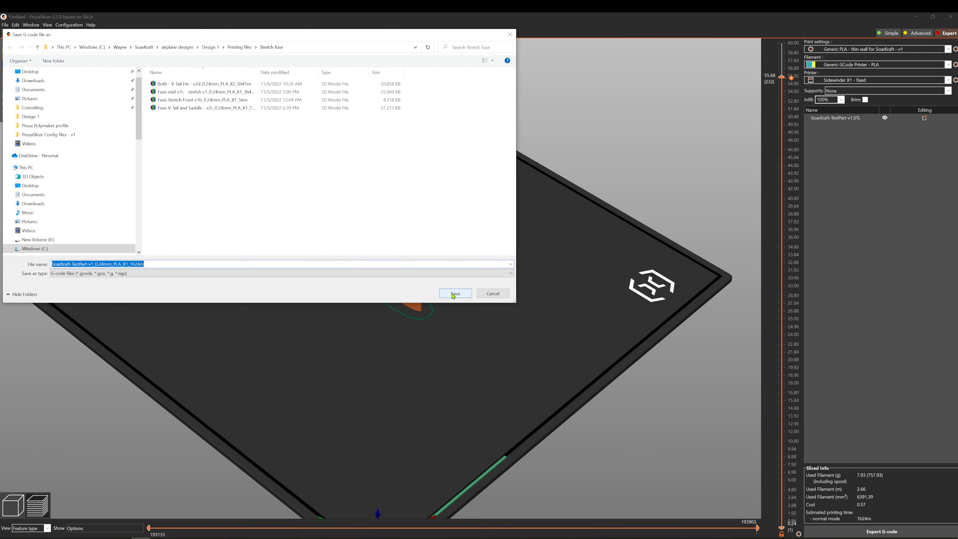
{"action": "left_click", "coordinate": [496, 294]}
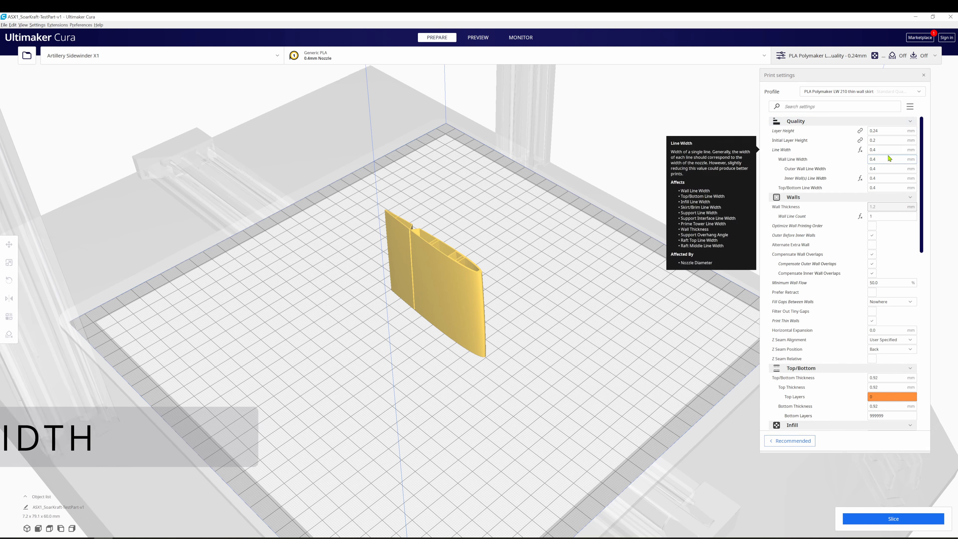
- Compare Cura's line width settings with PrusaSlicer's extrusion widths and infill/perimeters overlap in the advanced print settings
{"action": "mouse_move", "coordinate": [889, 150]}
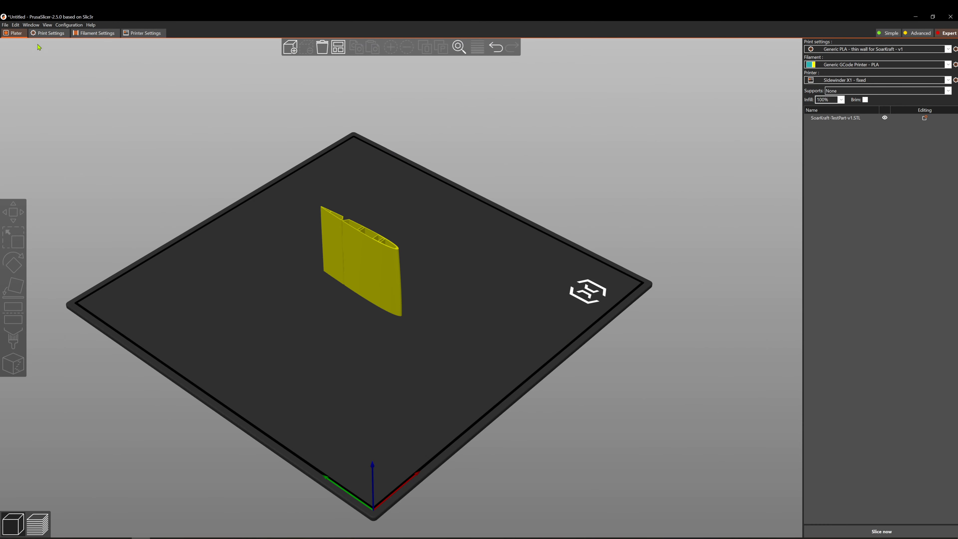
{"action": "left_click", "coordinate": [50, 33]}
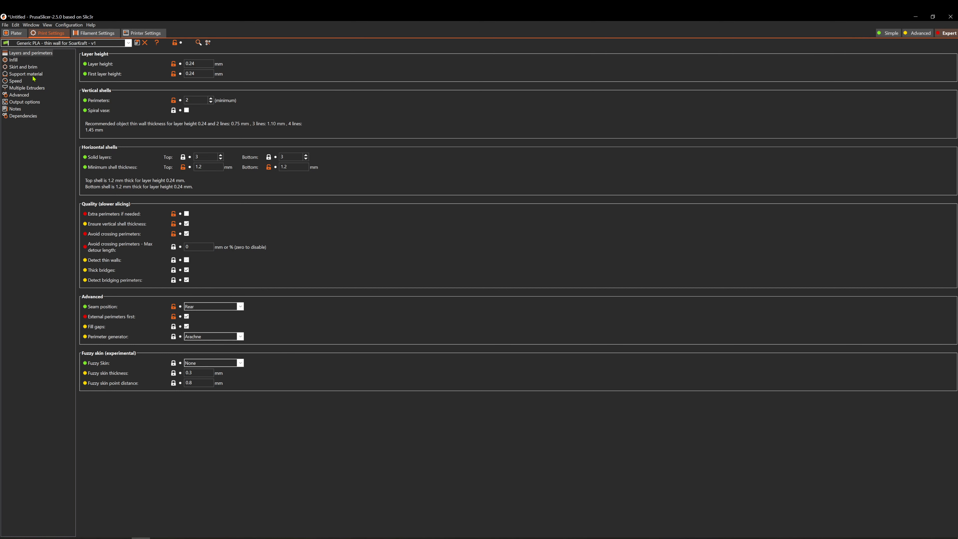
{"action": "left_click", "coordinate": [26, 96]}
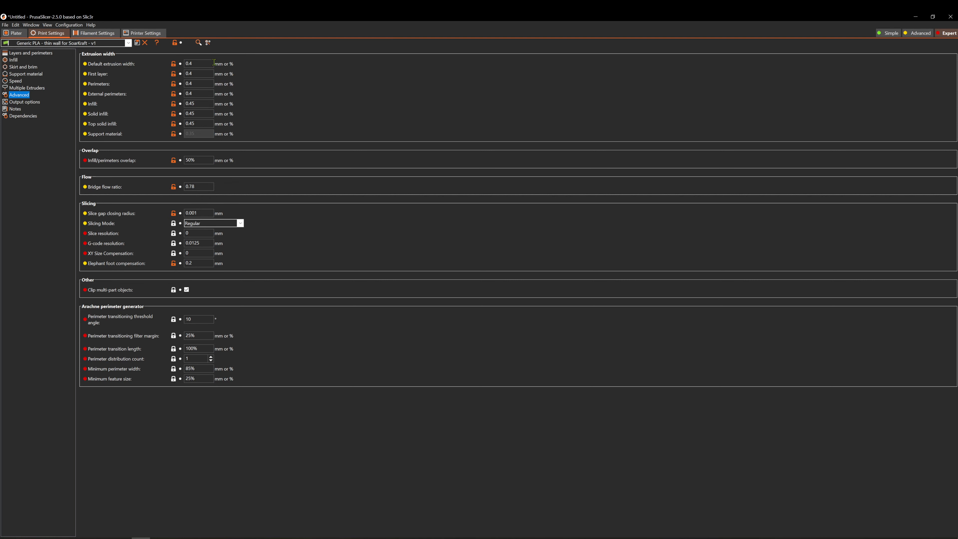
{"action": "mouse_move", "coordinate": [202, 62]}
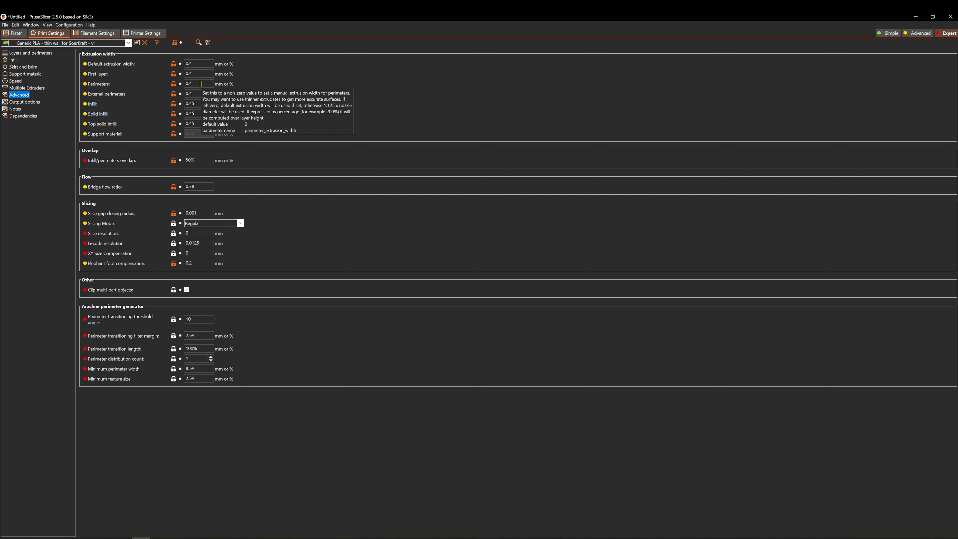
{"action": "mouse_move", "coordinate": [201, 97]}
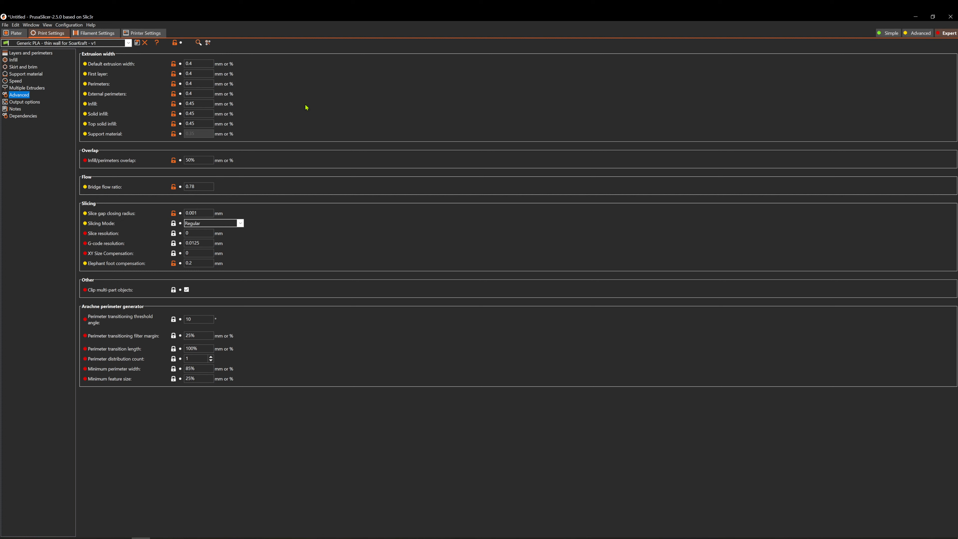
{"action": "mouse_move", "coordinate": [200, 159]}
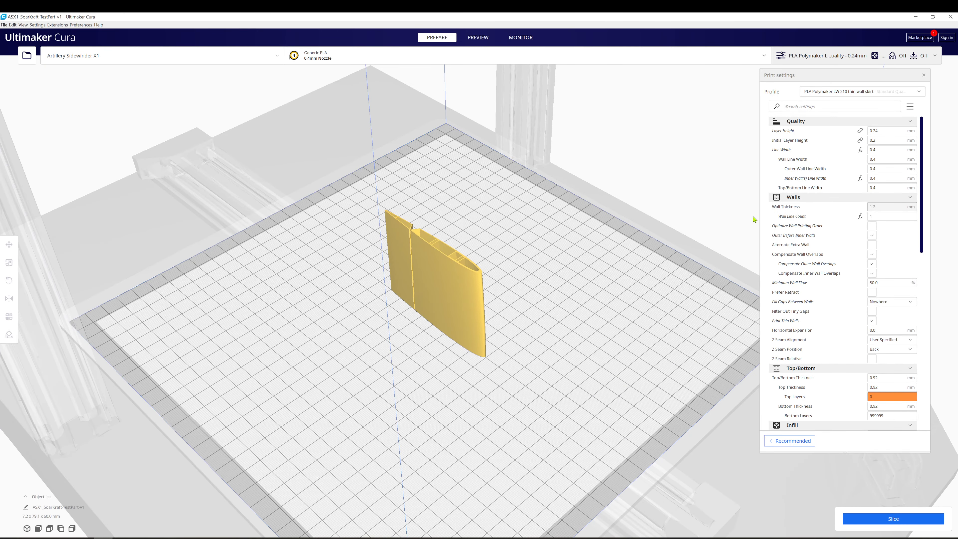
- Compare Cura's wall line count with the number of perimeters in PrusaSlicer's vertical shell settings
{"action": "mouse_move", "coordinate": [778, 220]}
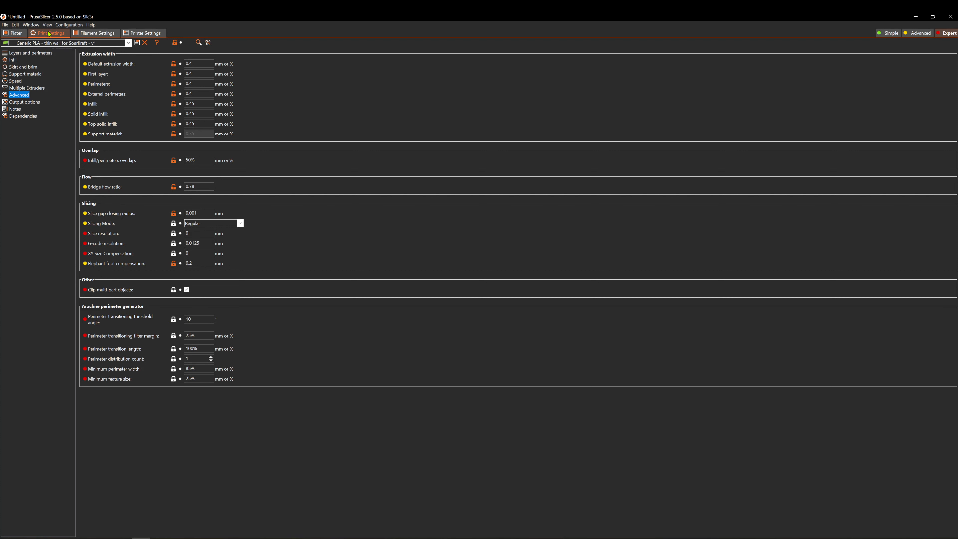
{"action": "left_click", "coordinate": [40, 53]}
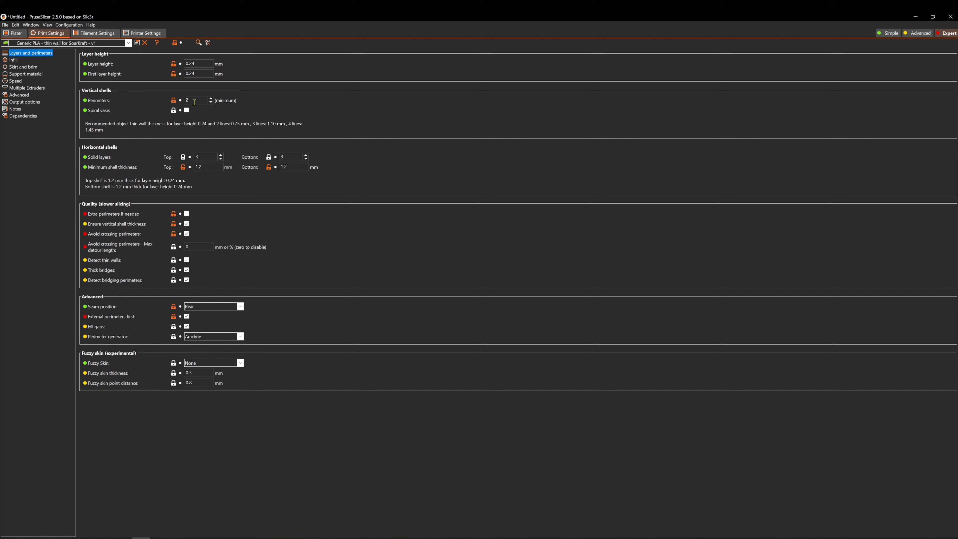
{"action": "mouse_move", "coordinate": [195, 102]}
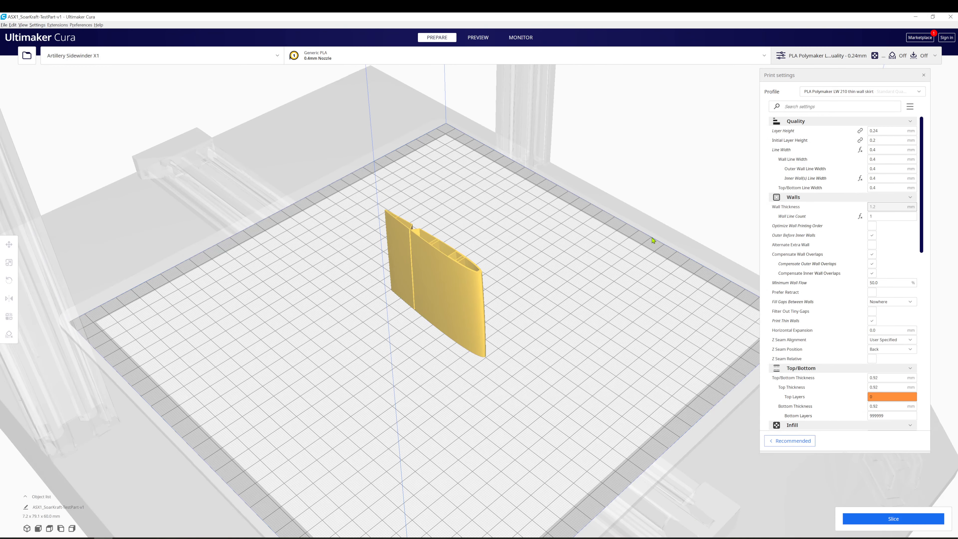
- Review the print, wall and travel speeds in Cura, and show the matching speed settings in PrusaSlicer
{"action": "scroll", "coordinate": [813, 284], "scroll_direction": "down", "scroll_amount": 2}
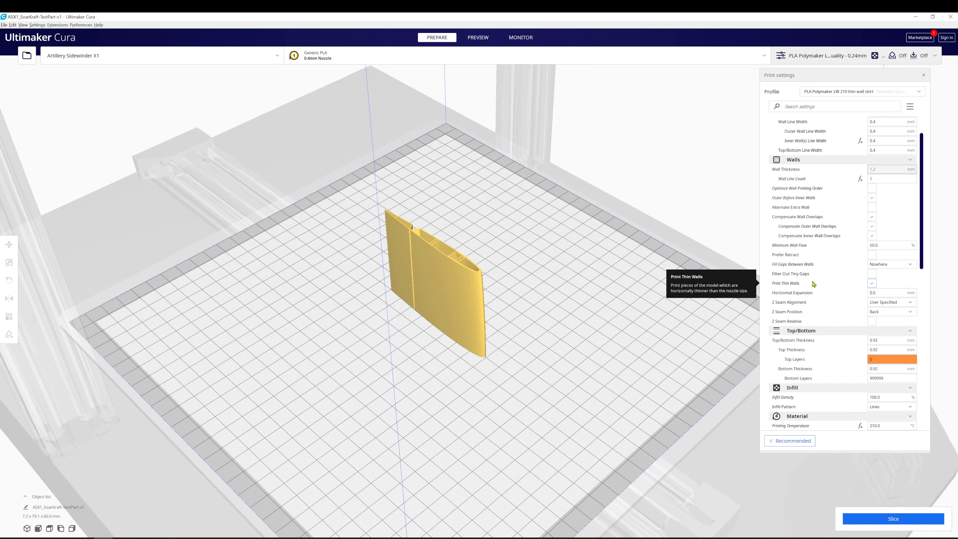
{"action": "scroll", "coordinate": [813, 284], "scroll_direction": "down", "scroll_amount": 10}
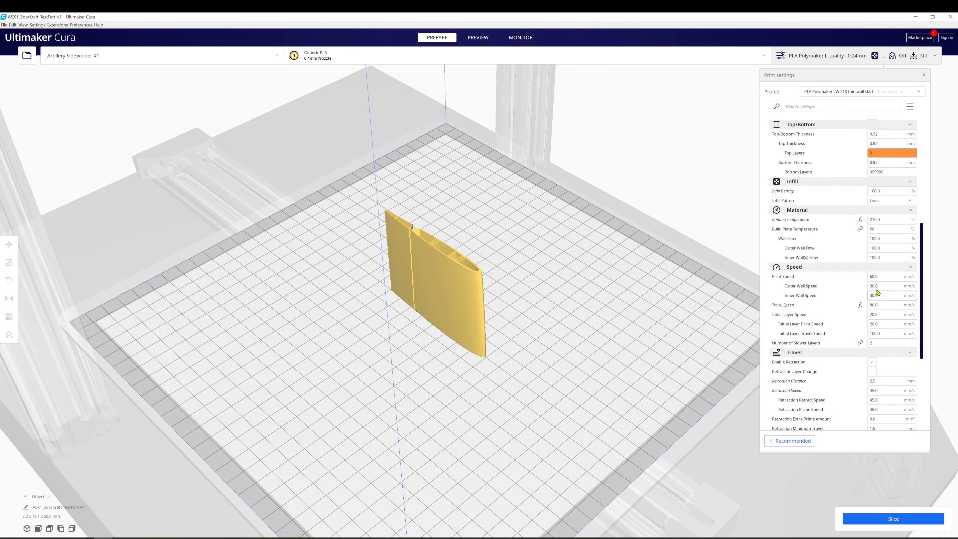
{"action": "mouse_move", "coordinate": [827, 311]}
{"action": "key", "text": "alt+Tab"}
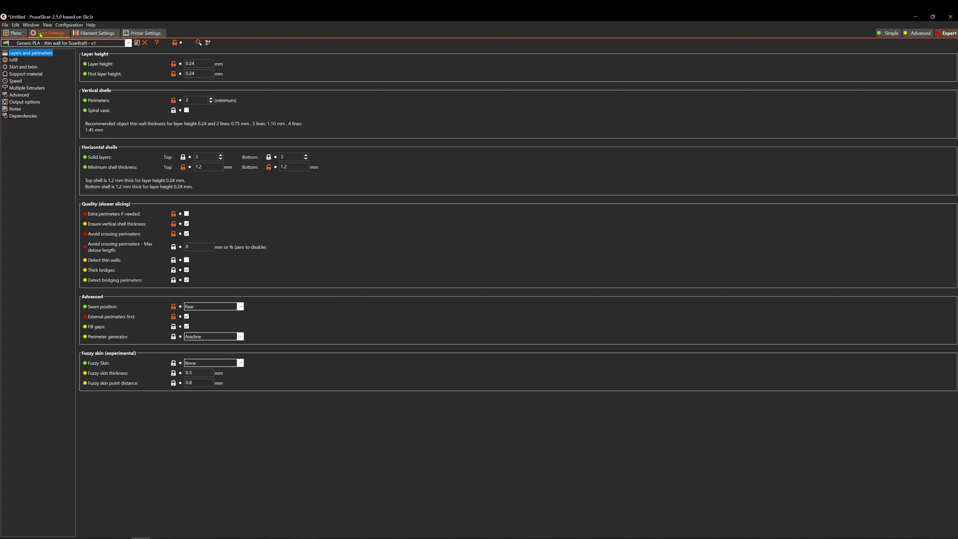
{"action": "left_click", "coordinate": [15, 81]}
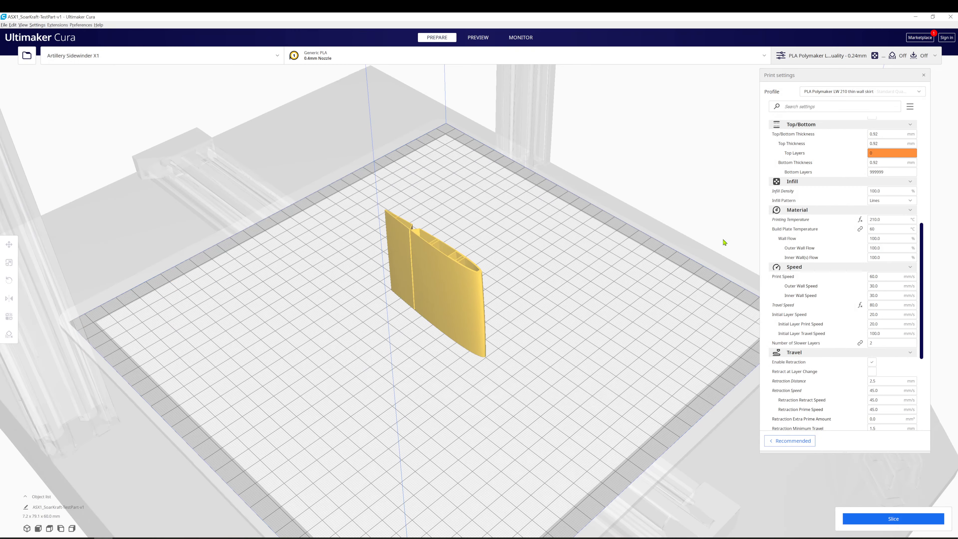
- Review Cura's material temperatures and wall flow, and show the filament and temperature settings in PrusaSlicer
{"action": "scroll", "coordinate": [817, 280], "scroll_direction": "up", "scroll_amount": 6}
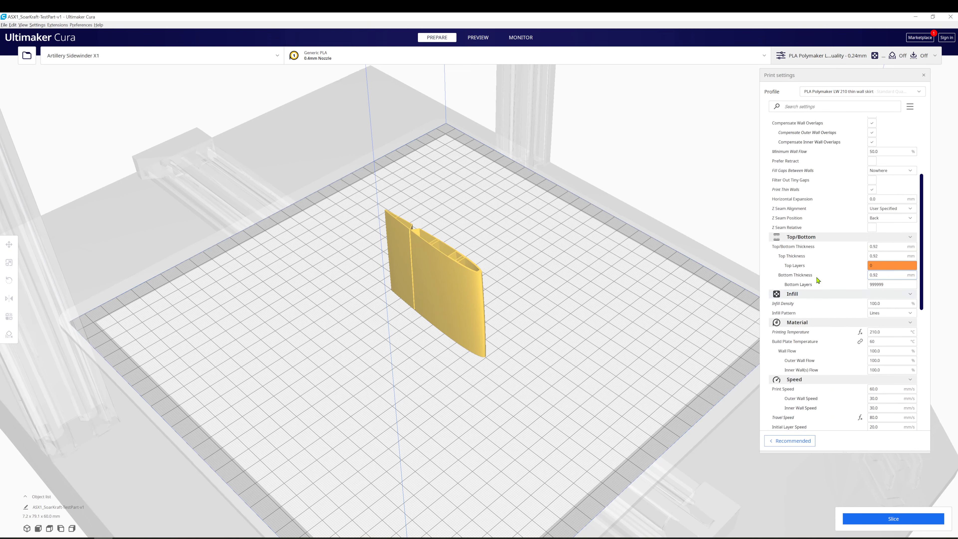
{"action": "scroll", "coordinate": [818, 280], "scroll_direction": "up", "scroll_amount": 3}
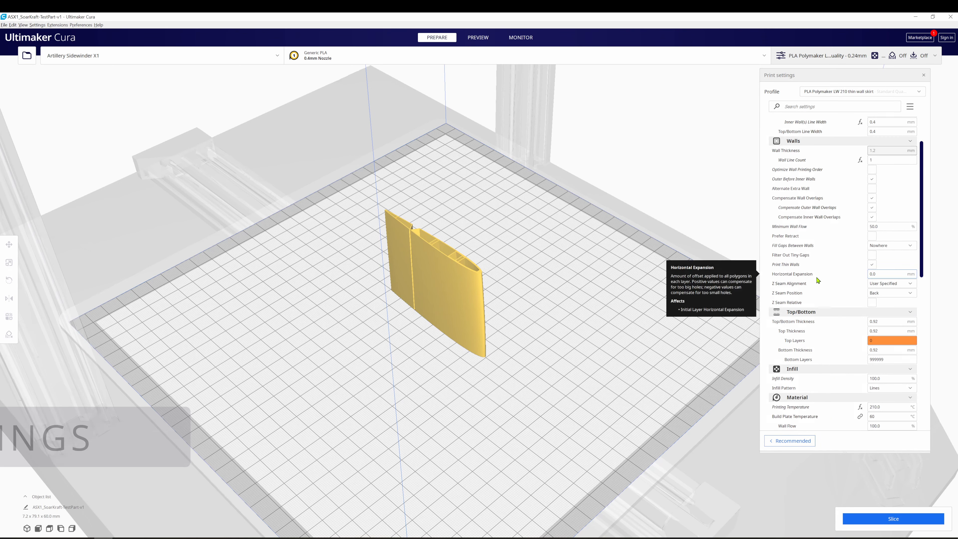
{"action": "scroll", "coordinate": [818, 281], "scroll_direction": "down", "scroll_amount": 3}
{"action": "scroll", "coordinate": [817, 279], "scroll_direction": "down", "scroll_amount": 9}
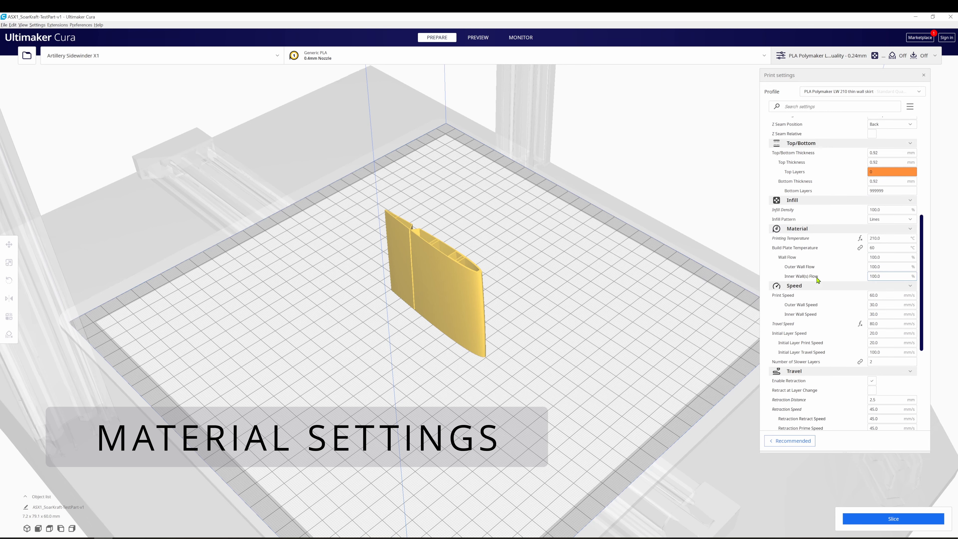
{"action": "mouse_move", "coordinate": [886, 163]}
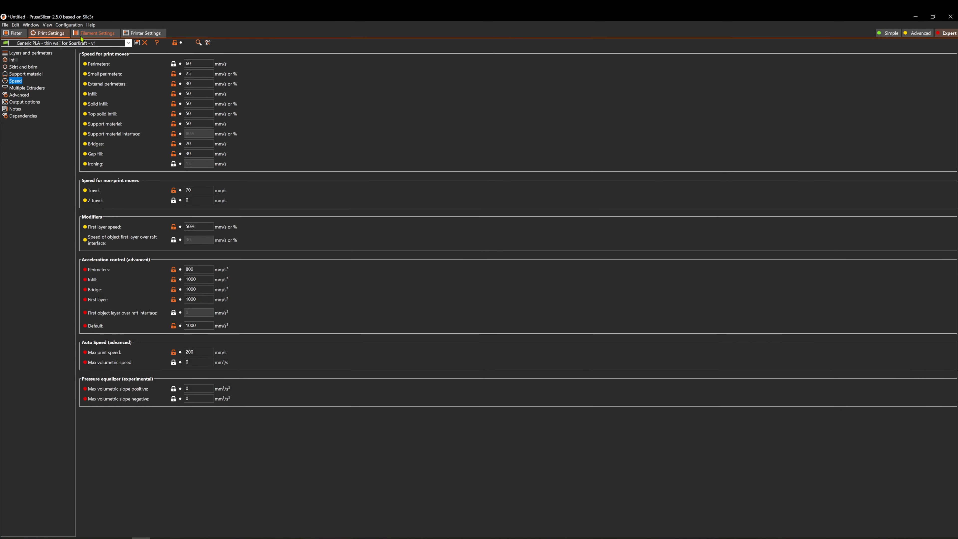
{"action": "left_click", "coordinate": [81, 36]}
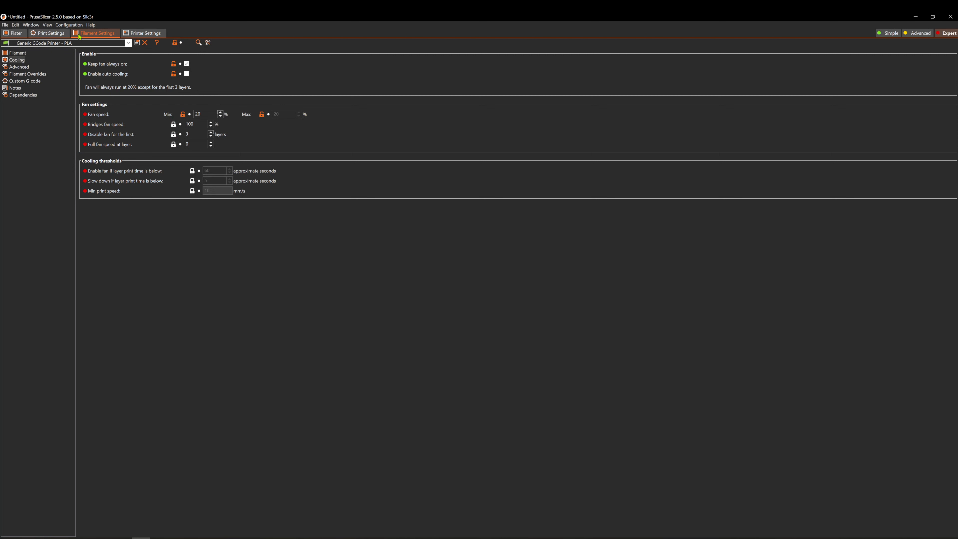
{"action": "left_click", "coordinate": [19, 53]}
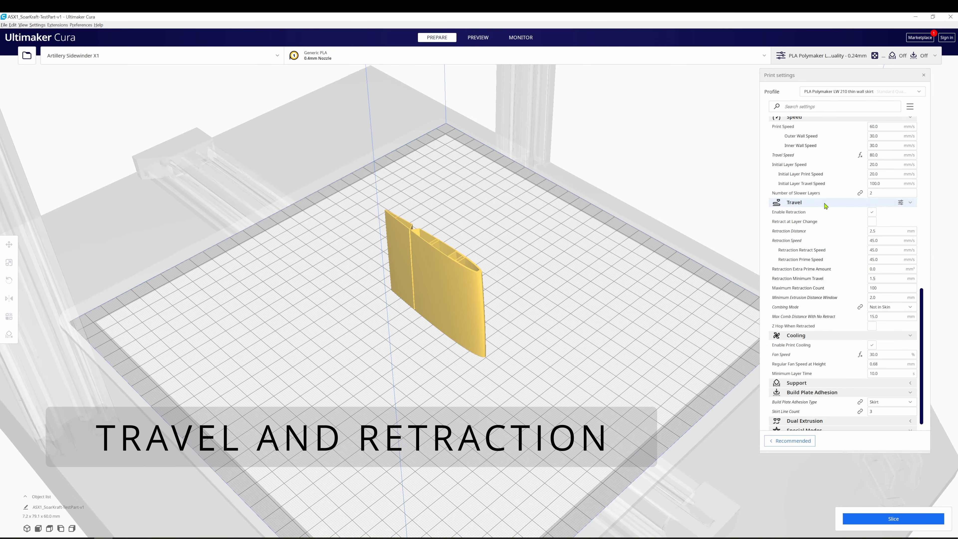
- Review Cura's retraction and combing settings, and show the retraction overrides of the filament in PrusaSlicer
{"action": "mouse_move", "coordinate": [810, 218]}
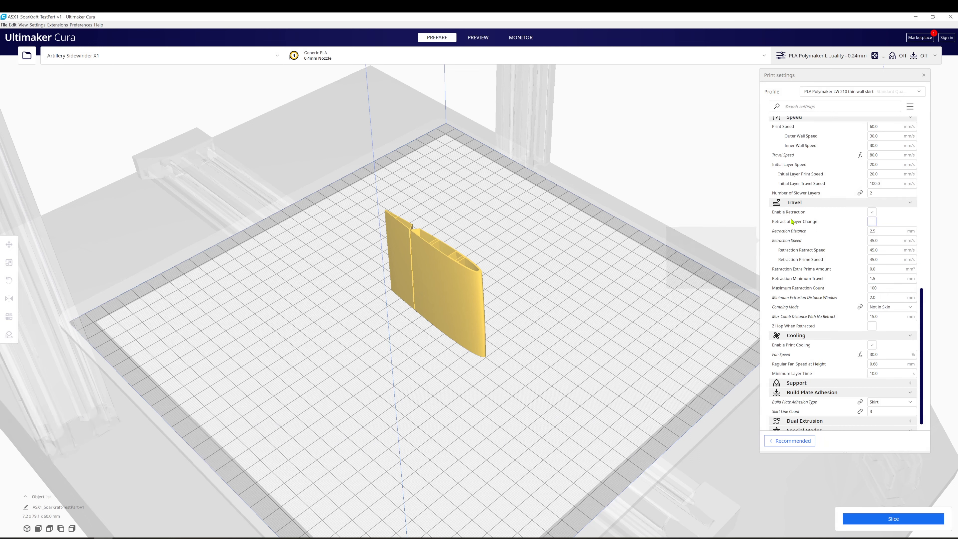
{"action": "mouse_move", "coordinate": [801, 300]}
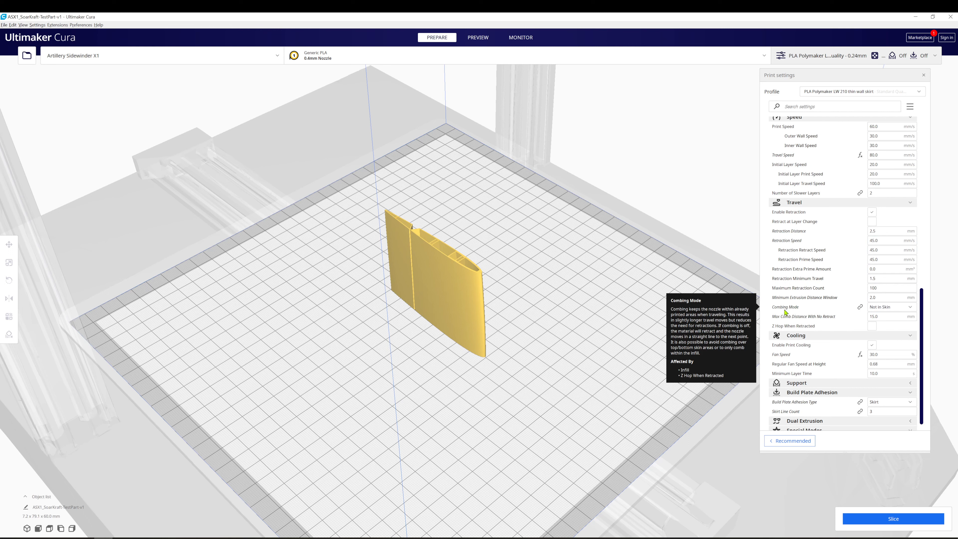
{"action": "left_click", "coordinate": [140, 538]}
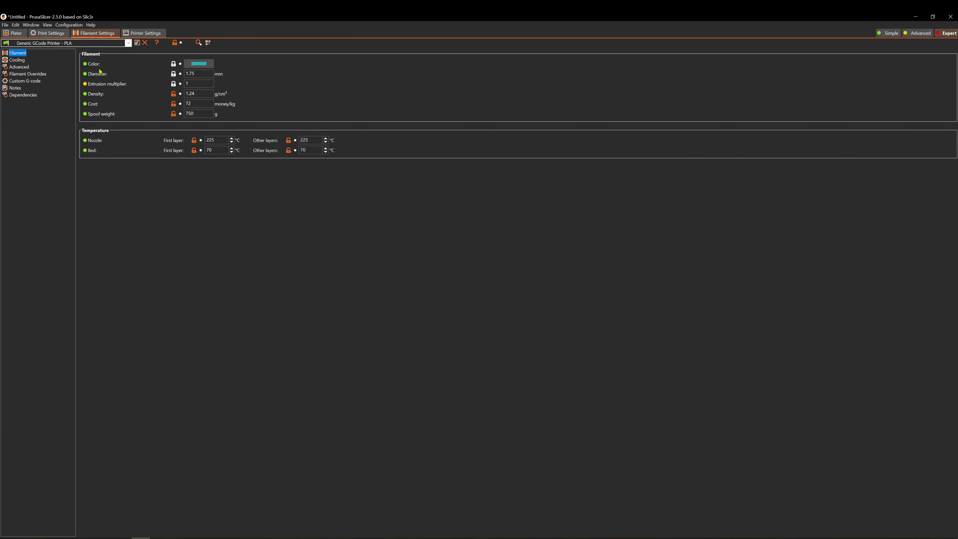
{"action": "left_click", "coordinate": [21, 74]}
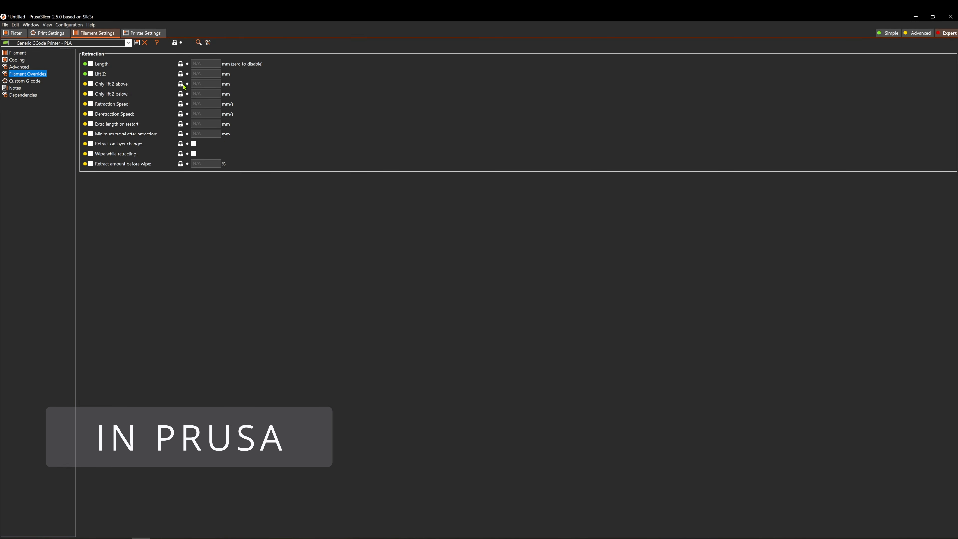
- Enable the filament overrides for retraction length, extra length on restart and minimum travel after retraction, checking Cura's retraction minimum travel
{"action": "mouse_move", "coordinate": [105, 65]}
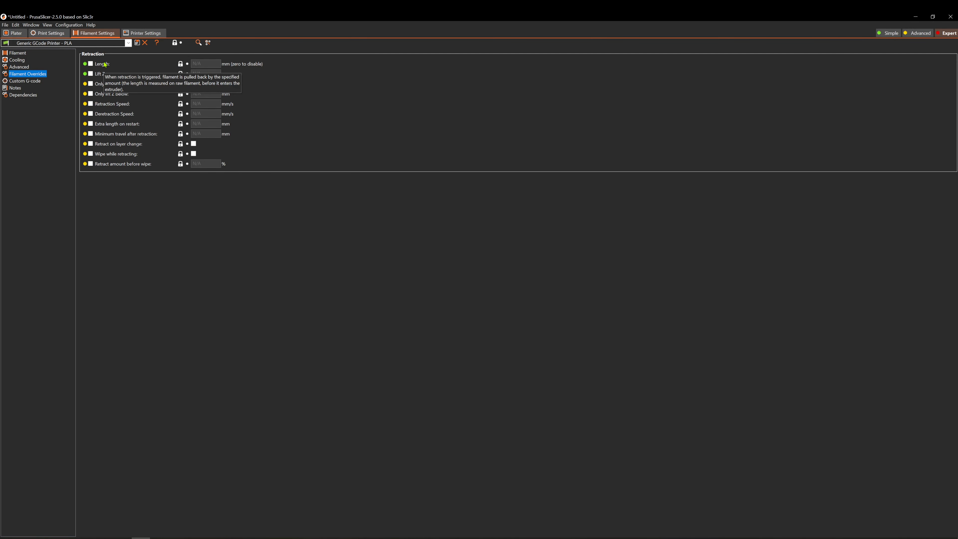
{"action": "left_click", "coordinate": [90, 64]}
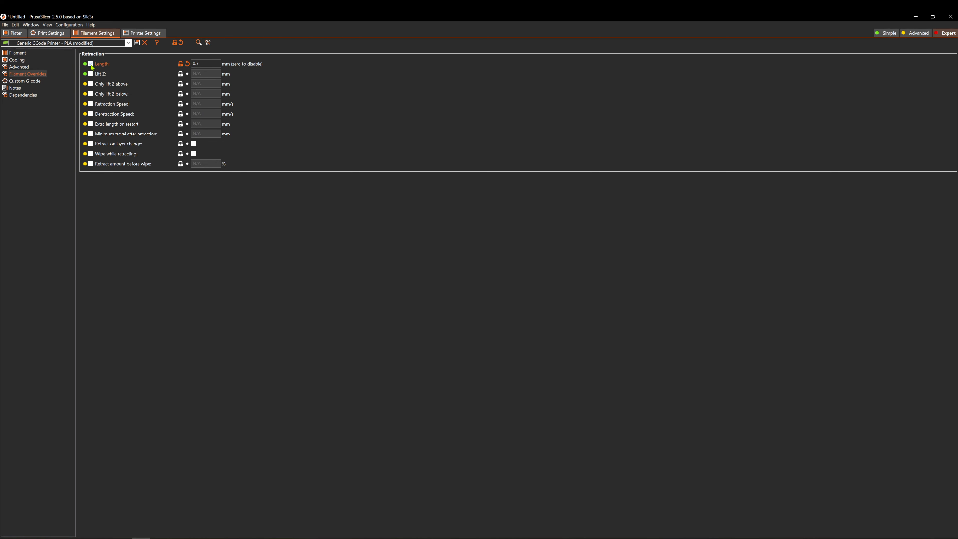
{"action": "left_click", "coordinate": [91, 64]}
{"action": "left_click", "coordinate": [91, 64]}
{"action": "left_click", "coordinate": [90, 124]}
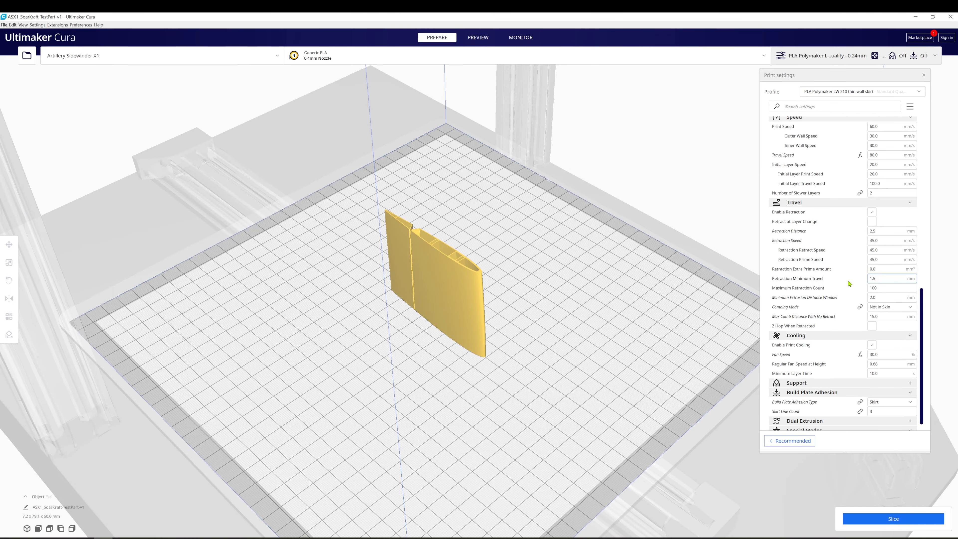
{"action": "mouse_move", "coordinate": [849, 282]}
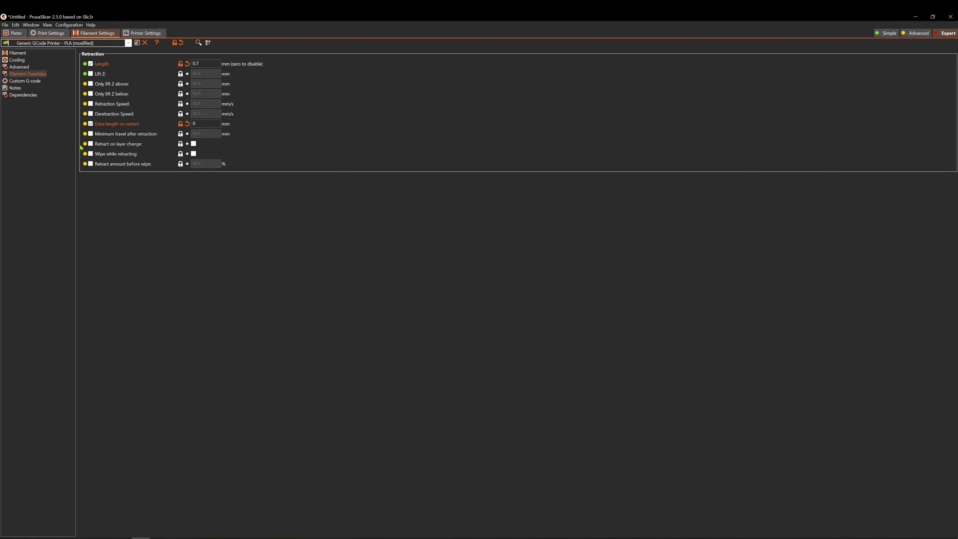
{"action": "left_click", "coordinate": [90, 133]}
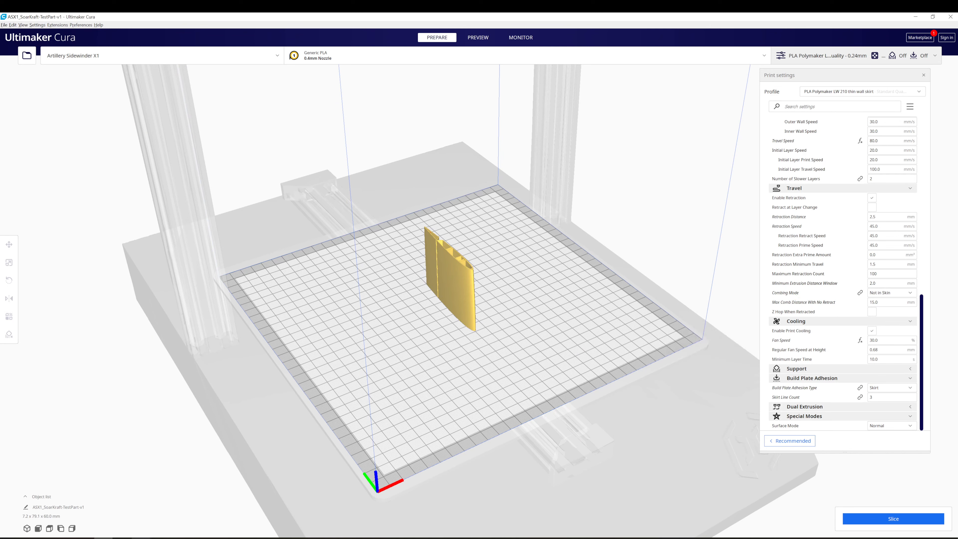
- Switch from Cura's travel settings to PrusaSlicer's layers and perimeters settings and examine the avoid crossing perimeters options
{"action": "left_click", "coordinate": [140, 538]}
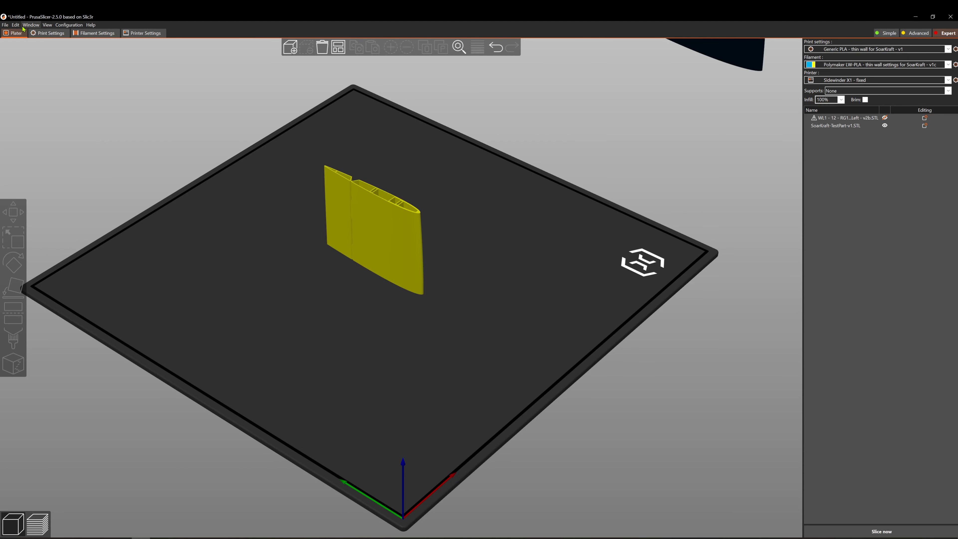
{"action": "left_click", "coordinate": [49, 36]}
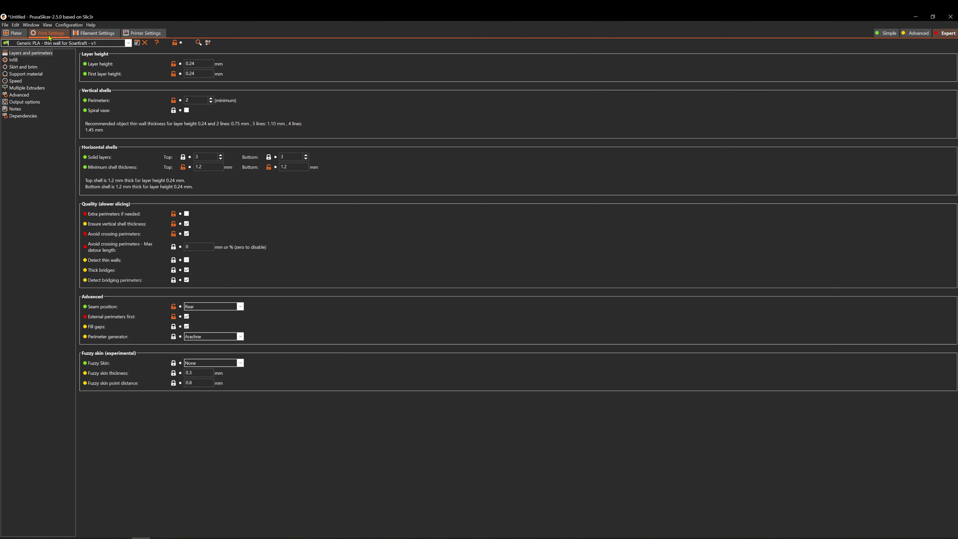
{"action": "left_click", "coordinate": [37, 55]}
{"action": "mouse_move", "coordinate": [133, 239]}
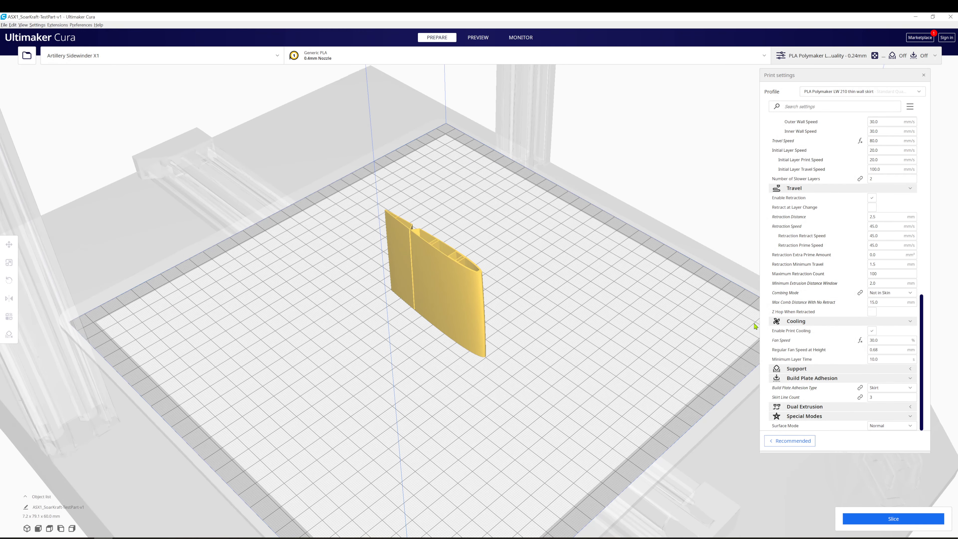
- Switch to PrusaSlicer, review the filament's cooling and temperature settings, and return to the print settings
{"action": "left_click", "coordinate": [140, 538]}
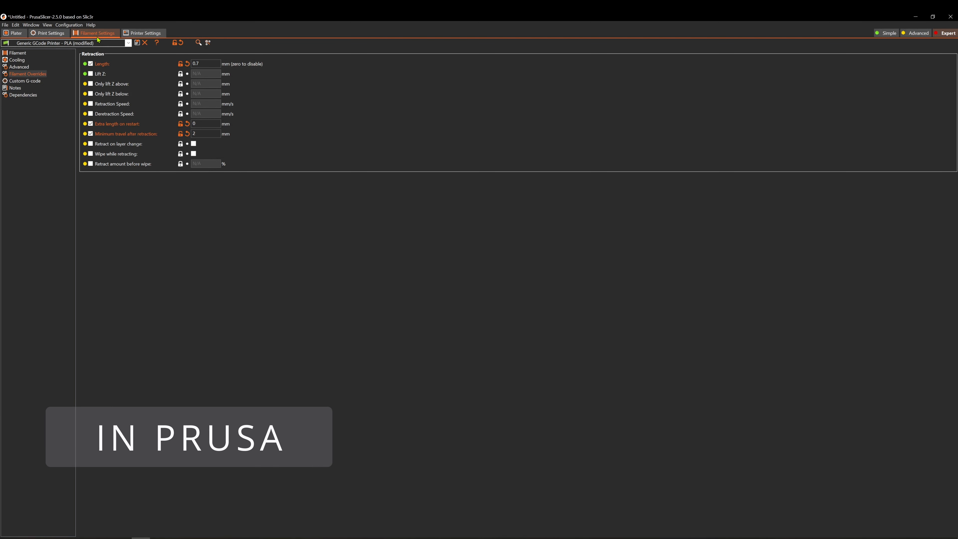
{"action": "left_click", "coordinate": [8, 61]}
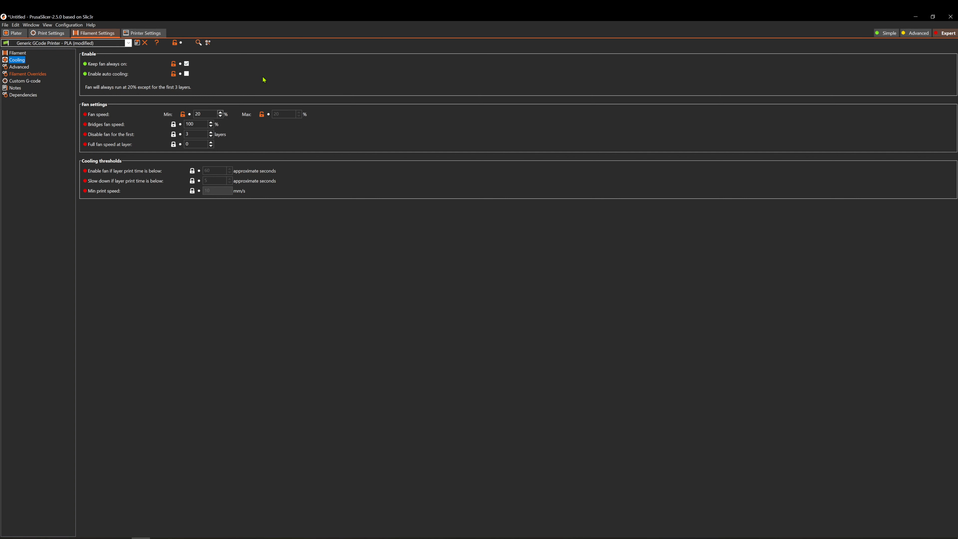
{"action": "left_click", "coordinate": [22, 53]}
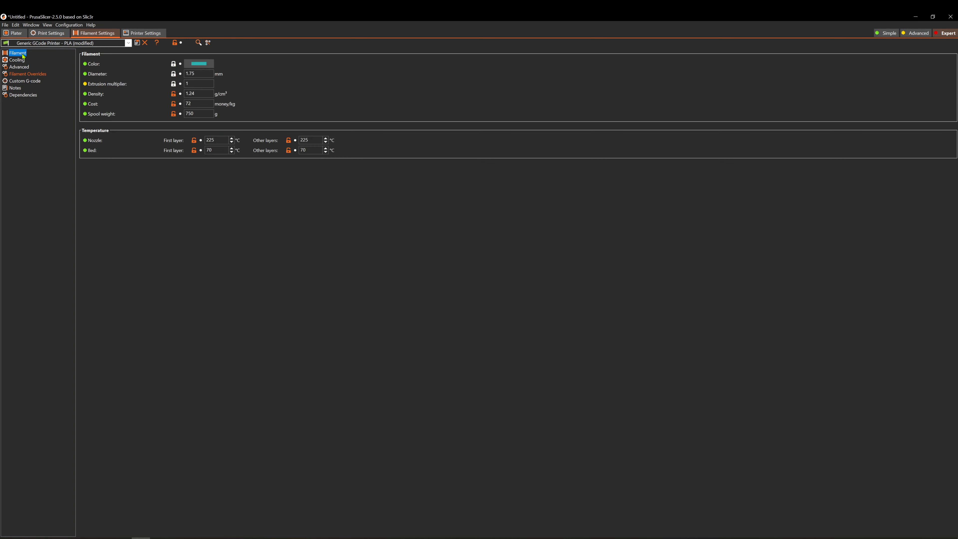
{"action": "left_click", "coordinate": [43, 34]}
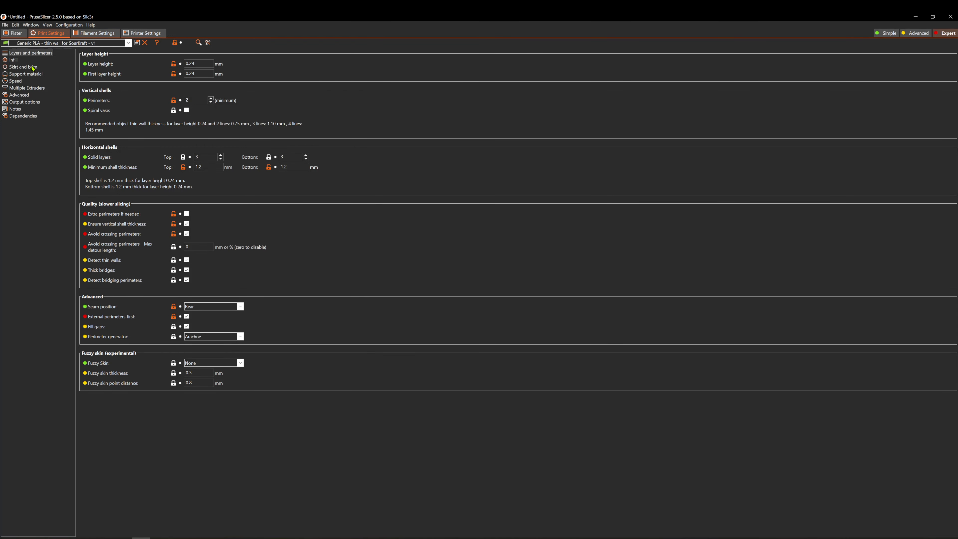
- Review the print speed settings and the list of saved filament presets, and return to the print settings
{"action": "left_click", "coordinate": [15, 81]}
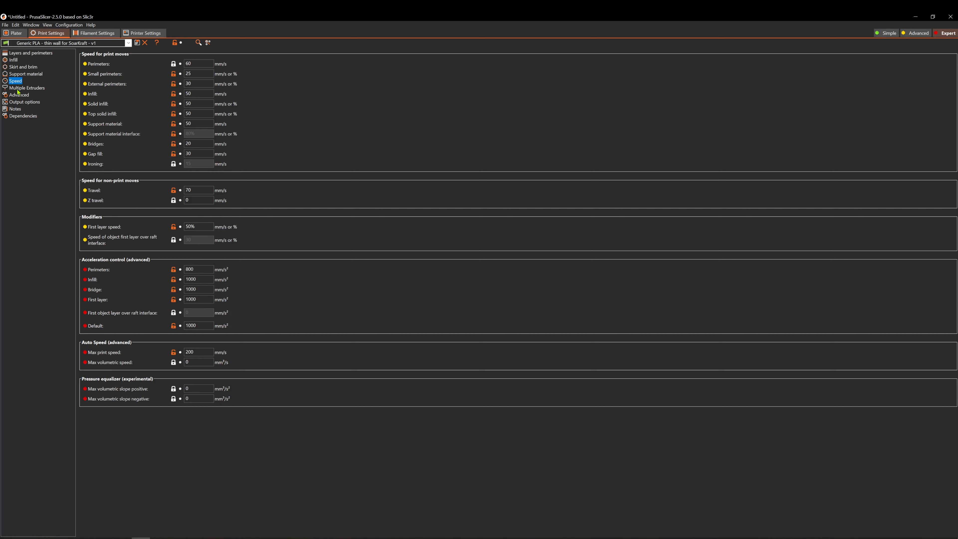
{"action": "left_click", "coordinate": [91, 35]}
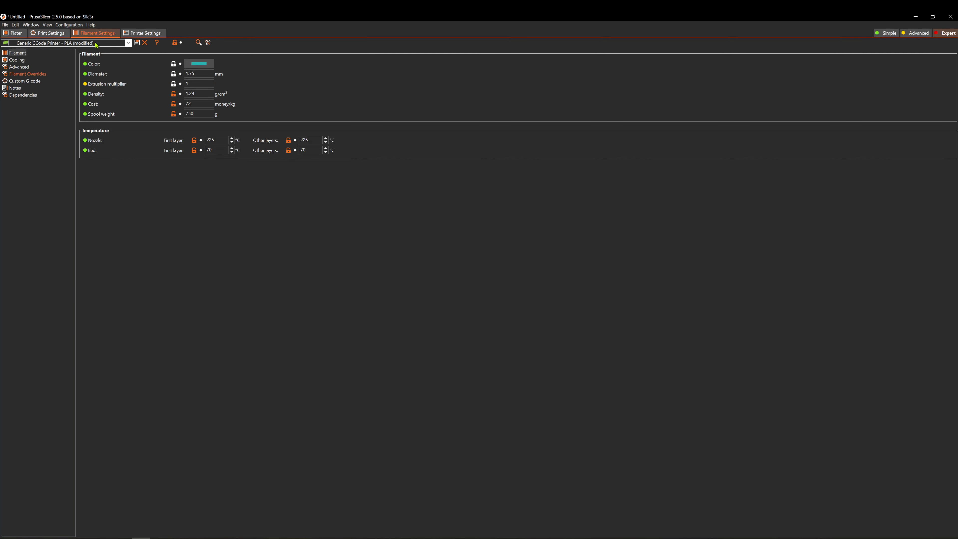
{"action": "left_click", "coordinate": [96, 44]}
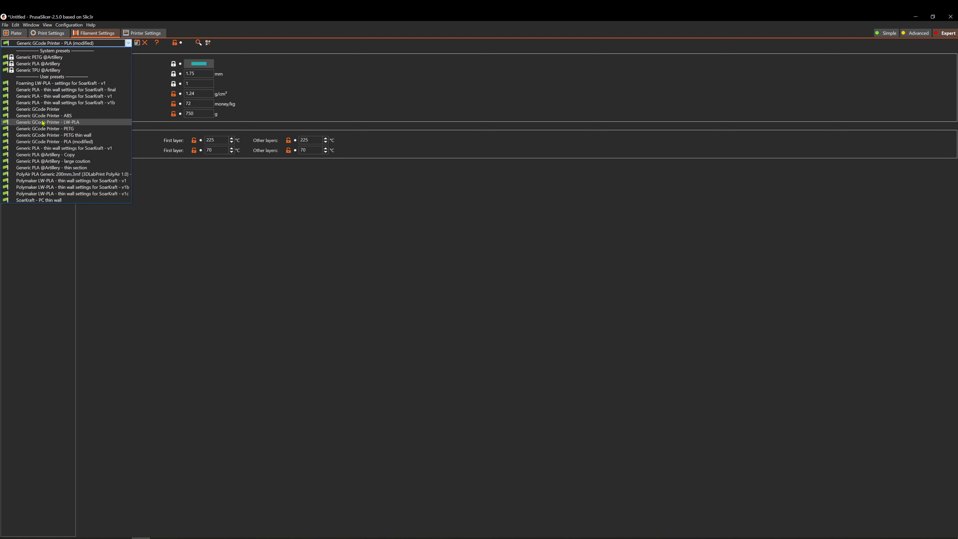
{"action": "left_click", "coordinate": [58, 34]}
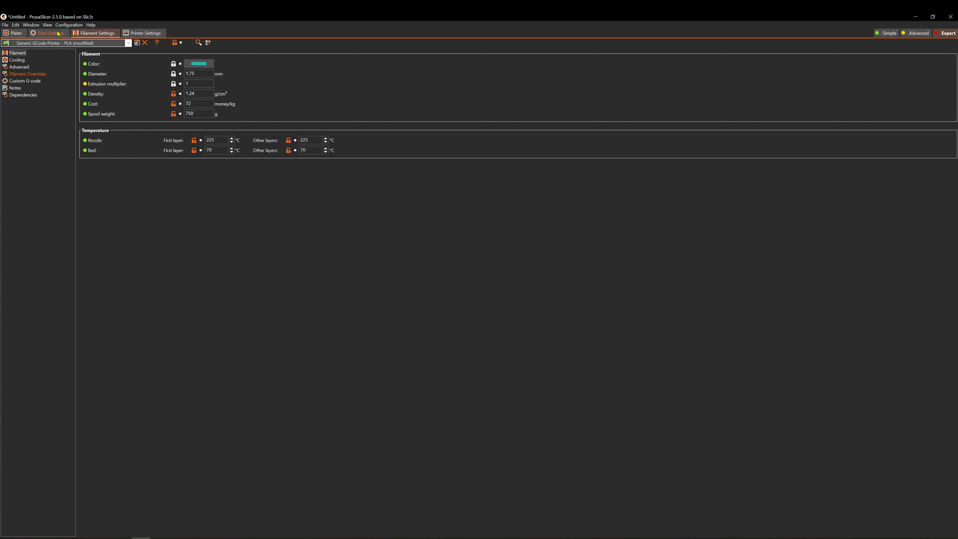
{"action": "left_click", "coordinate": [58, 34]}
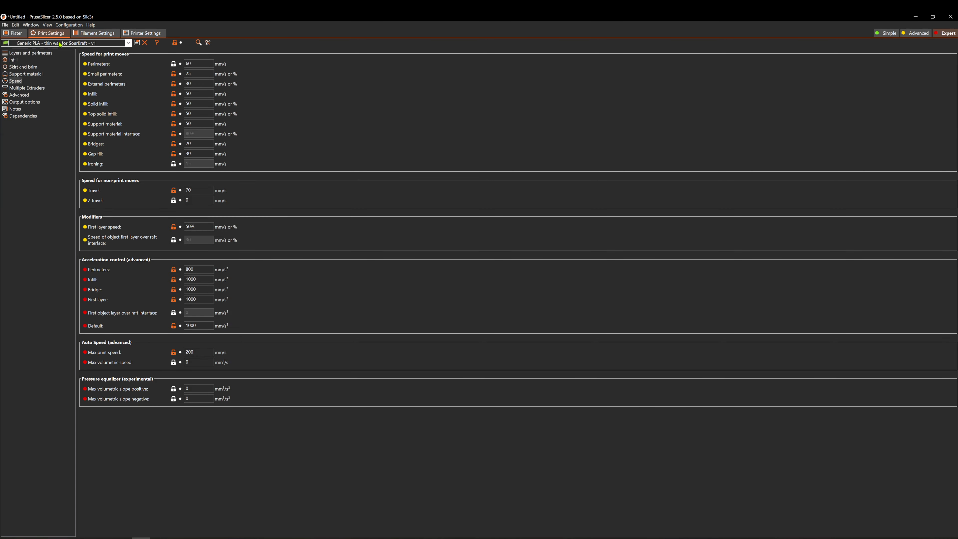
- Examine the saved print and filament presets and the retraction overrides of the Generic GCode Printer - PLA filament
{"action": "left_click", "coordinate": [60, 43]}
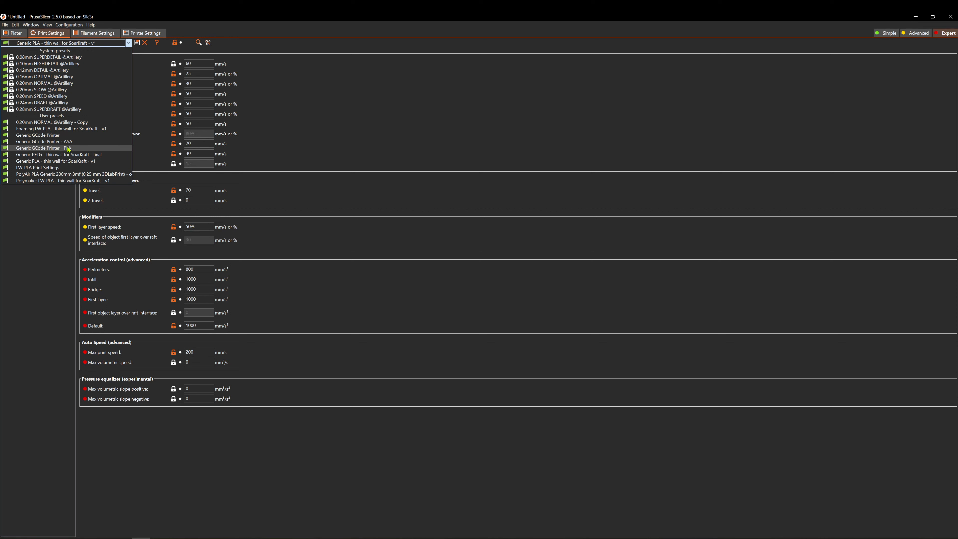
{"action": "left_click", "coordinate": [88, 36]}
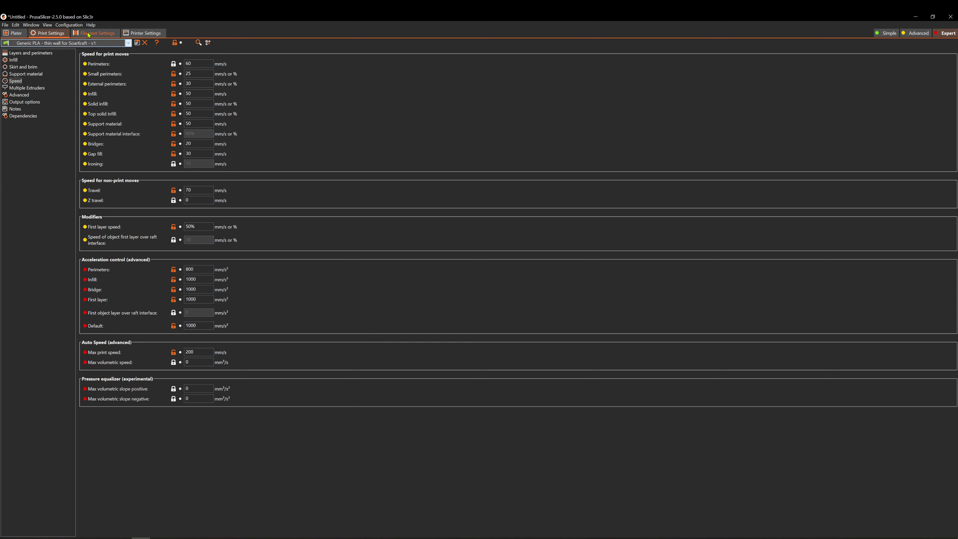
{"action": "left_click", "coordinate": [89, 34]}
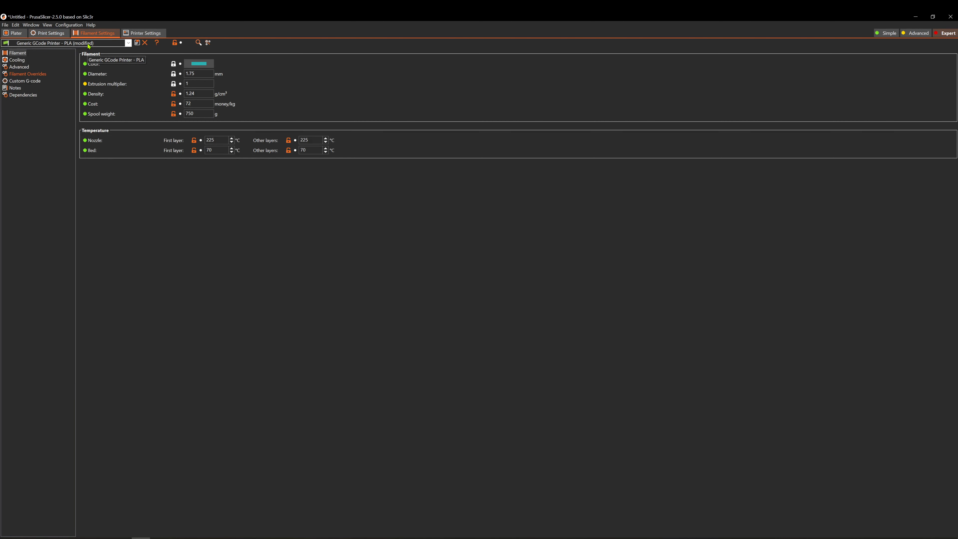
{"action": "left_click", "coordinate": [88, 43]}
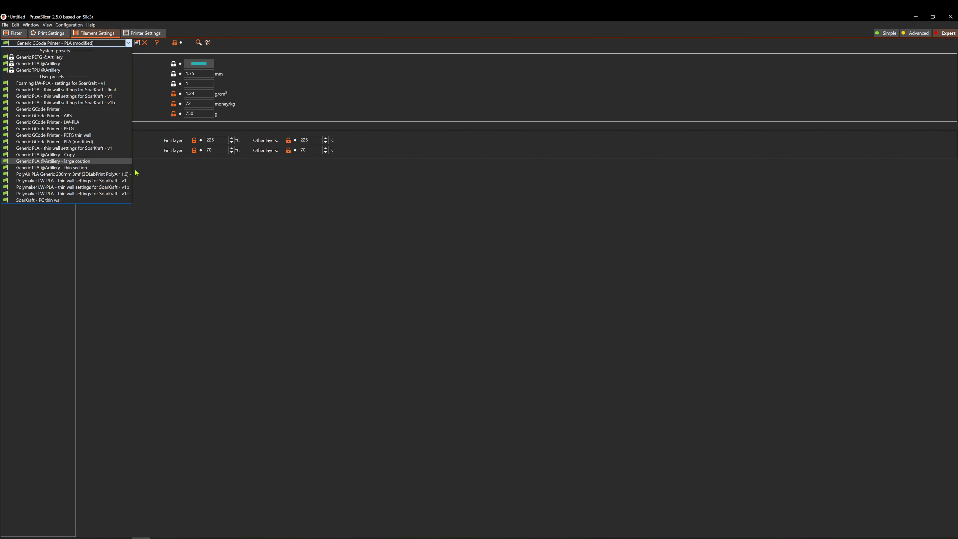
{"action": "left_click", "coordinate": [224, 176]}
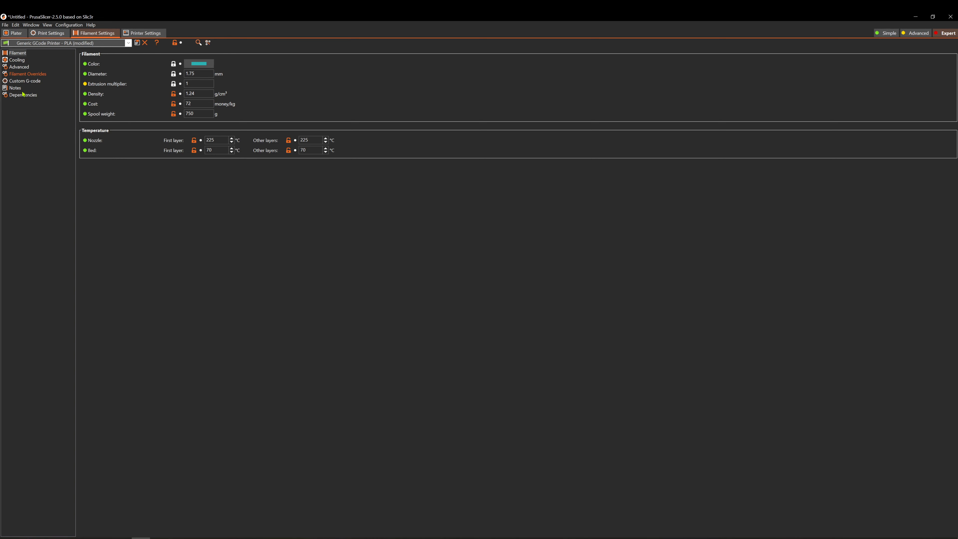
{"action": "left_click", "coordinate": [21, 74]}
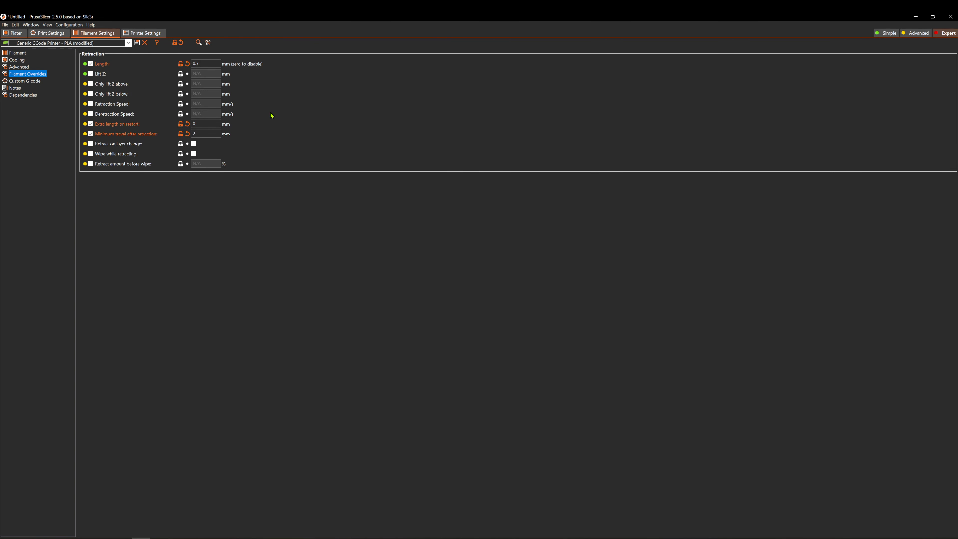
{"action": "left_click", "coordinate": [106, 43]}
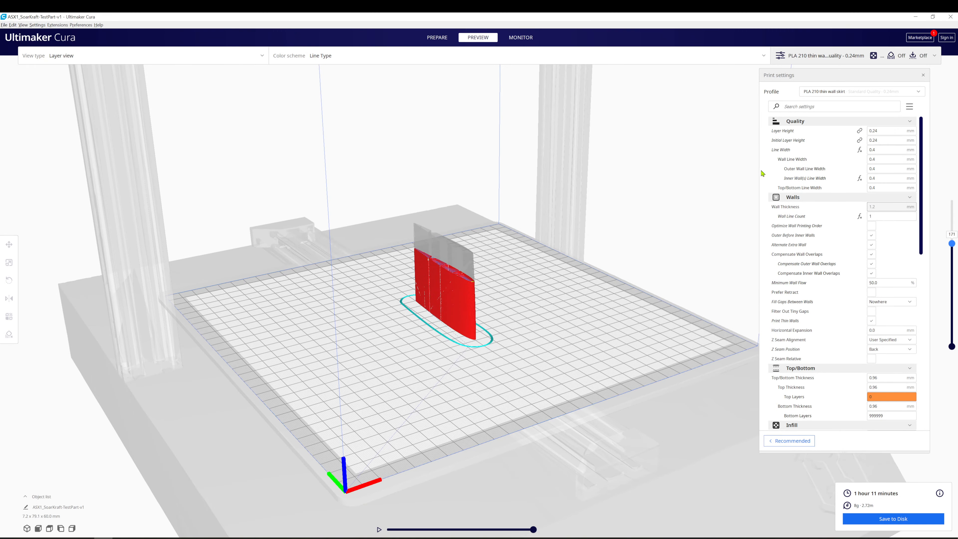
- In Cura, open the profile manager from the print profile choices and start a profile import
{"action": "left_click", "coordinate": [808, 92]}
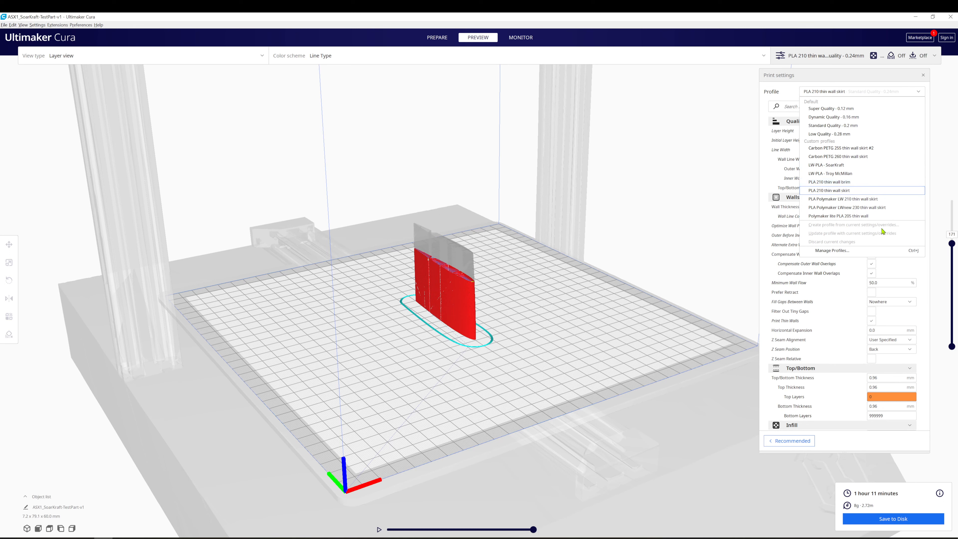
{"action": "left_click", "coordinate": [825, 251]}
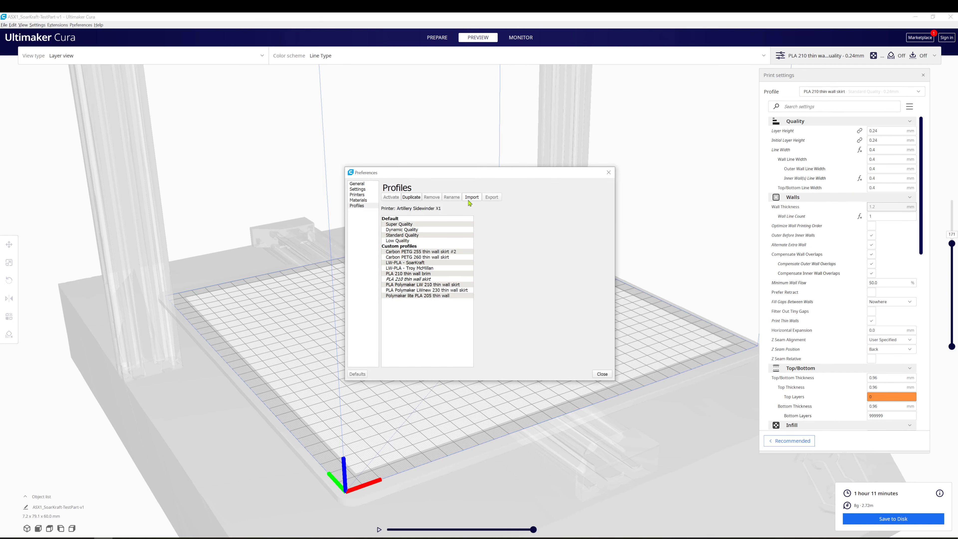
{"action": "left_click", "coordinate": [470, 199]}
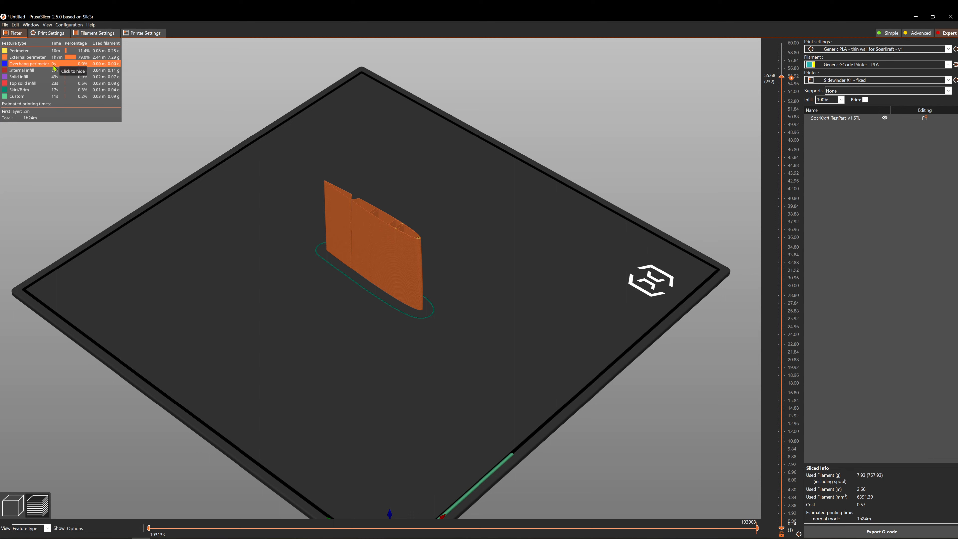
- In PrusaSlicer, save the print settings preset as Generic PLA - thin wall for SoarKraft - v1
{"action": "left_click", "coordinate": [46, 35]}
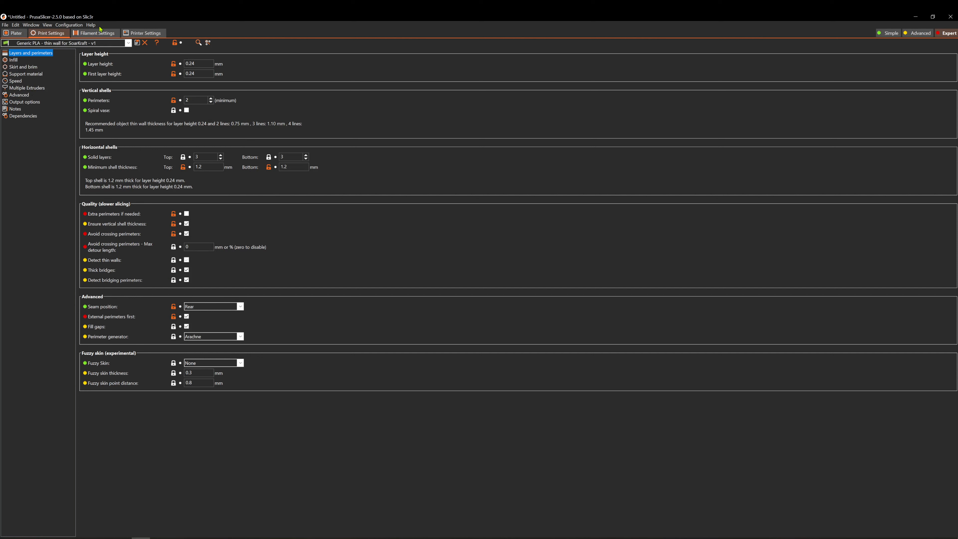
{"action": "left_click", "coordinate": [137, 42]}
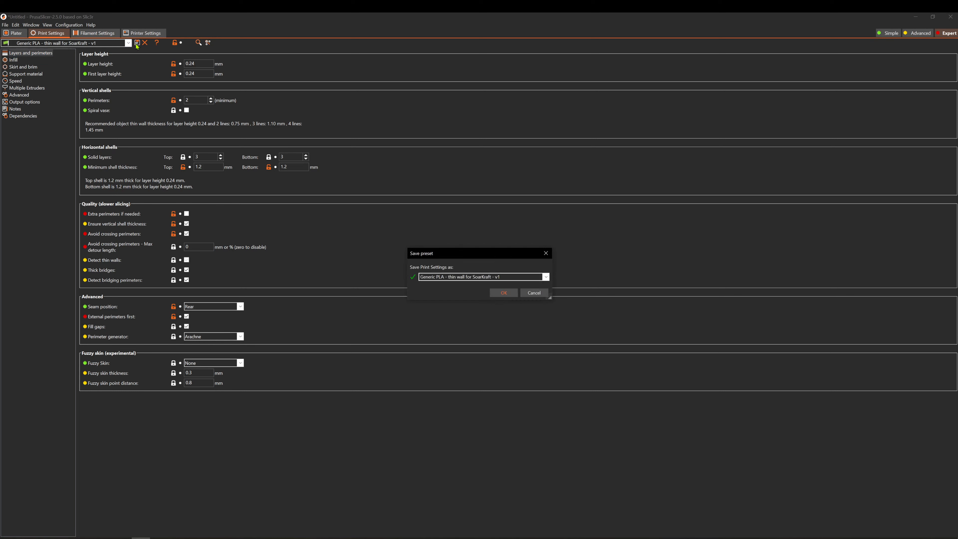
{"action": "left_click", "coordinate": [515, 293]}
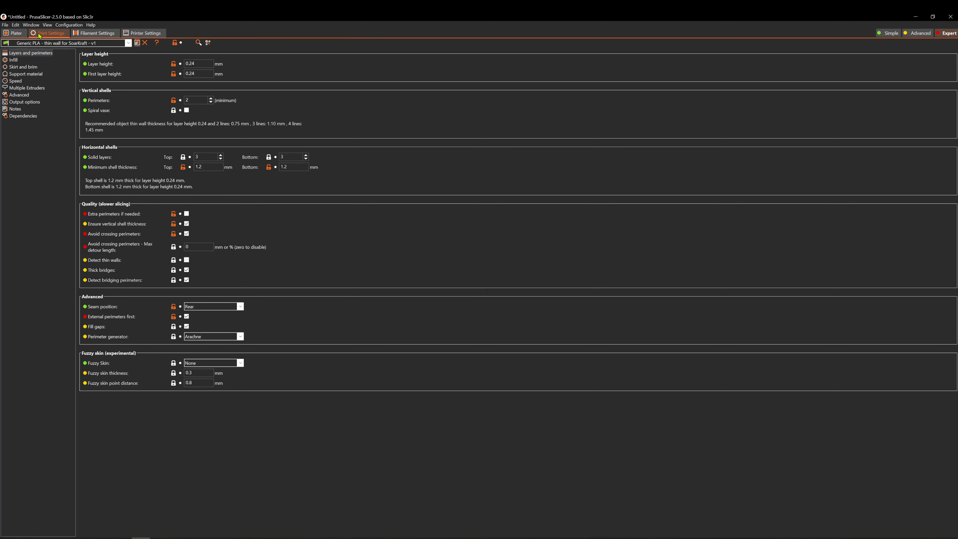
- Show the configuration files available for Import Config and close the file selection without loading one
{"action": "left_click", "coordinate": [15, 33]}
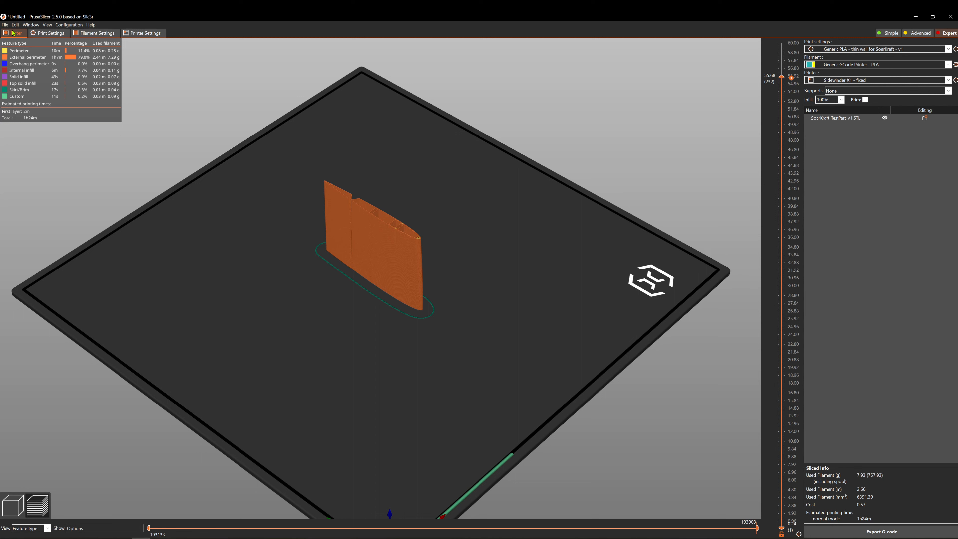
{"action": "left_click", "coordinate": [6, 26]}
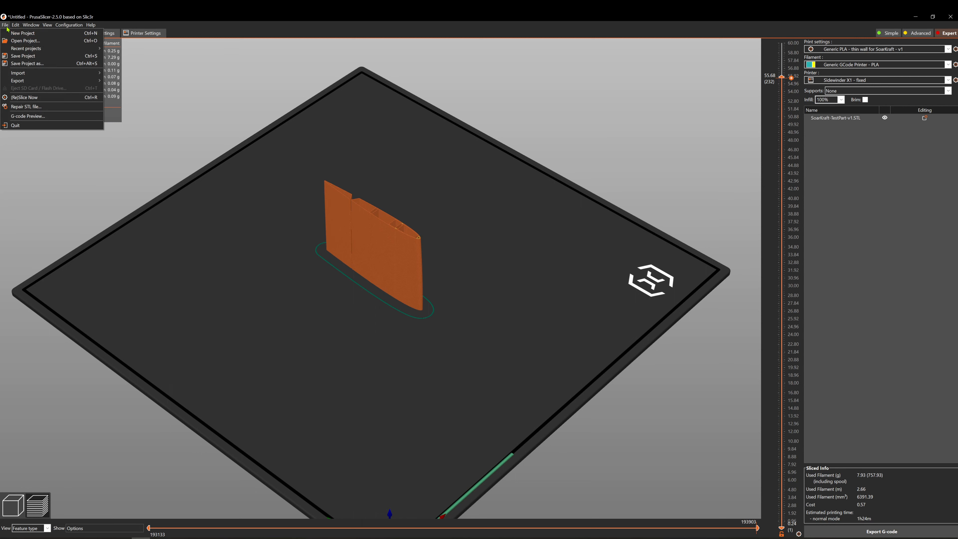
{"action": "mouse_move", "coordinate": [23, 74]}
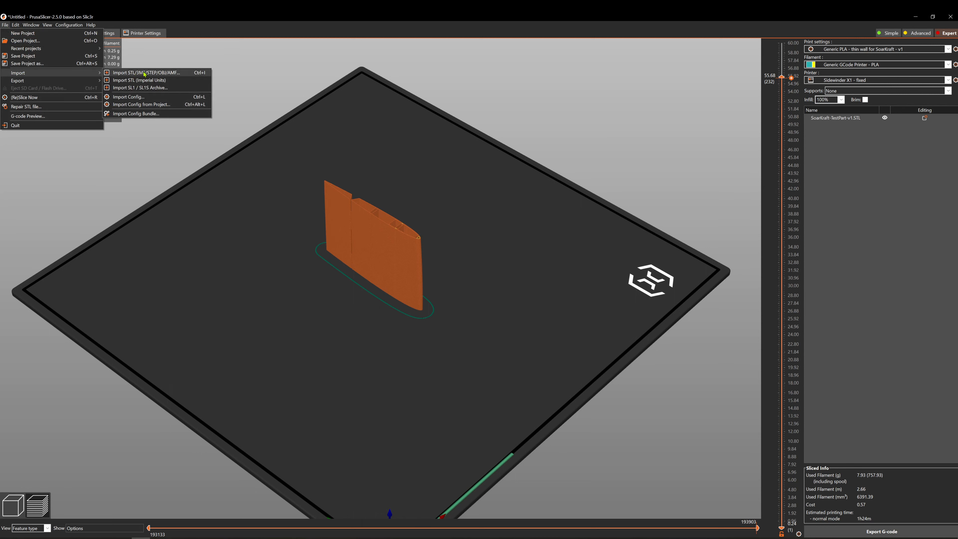
{"action": "left_click", "coordinate": [138, 97]}
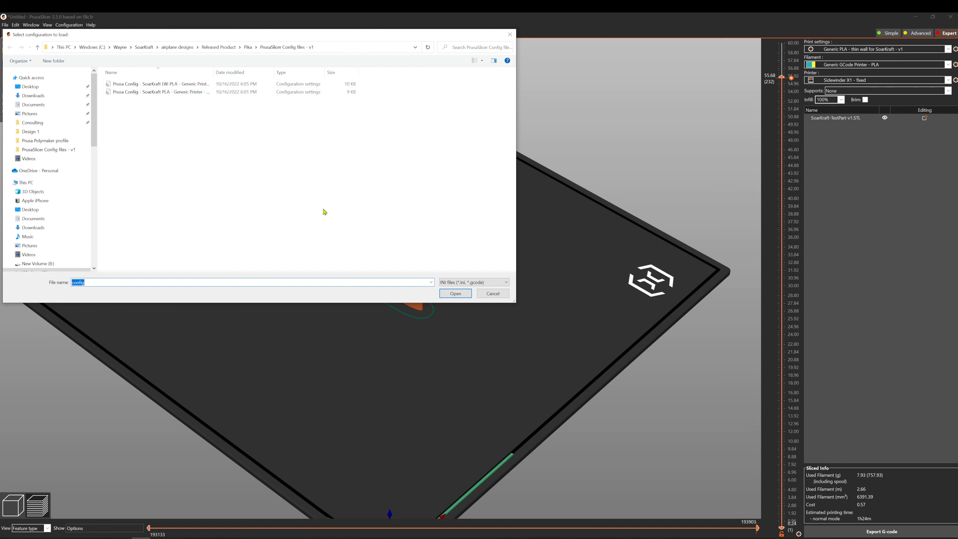
{"action": "left_click", "coordinate": [497, 294]}
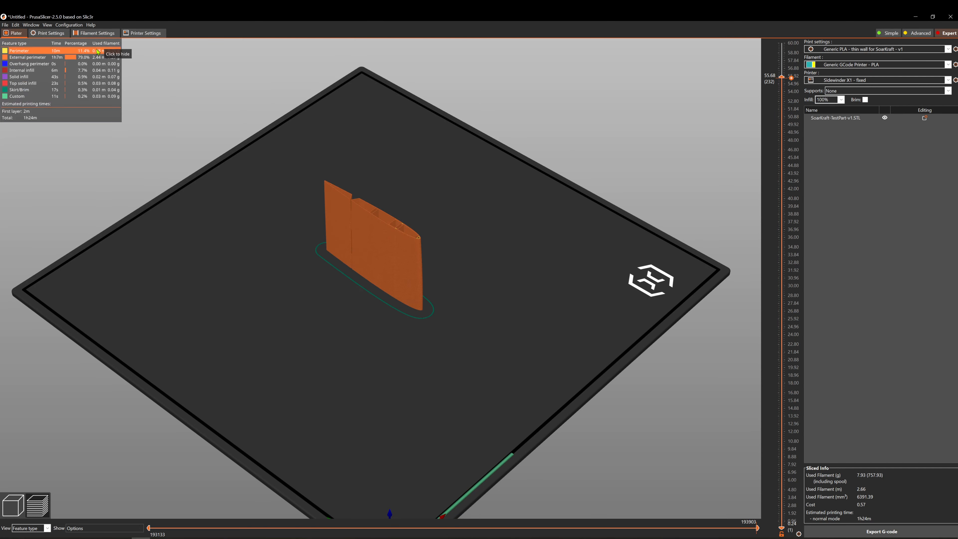
- Review the saved print, filament and printer presets, and return to the filament's cooling settings
{"action": "left_click", "coordinate": [63, 36]}
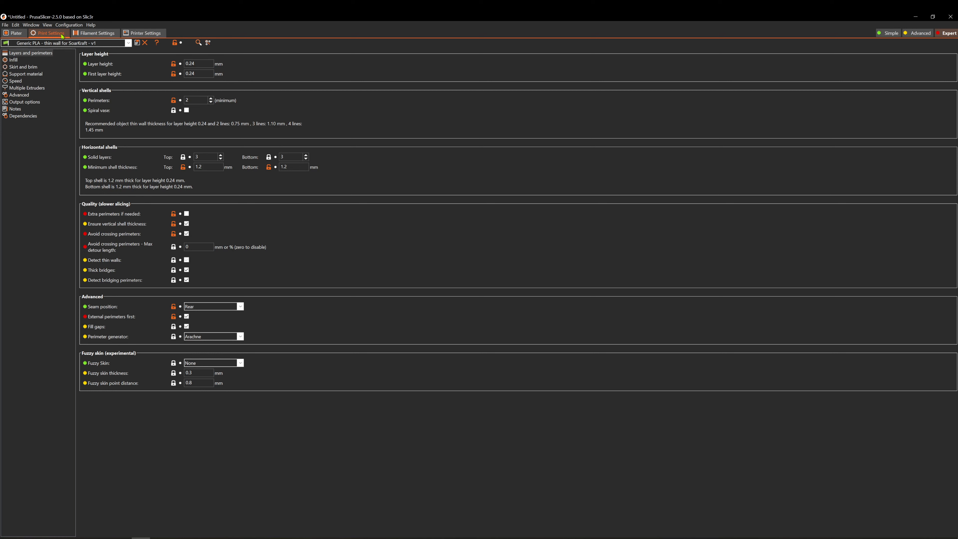
{"action": "left_click", "coordinate": [64, 44]}
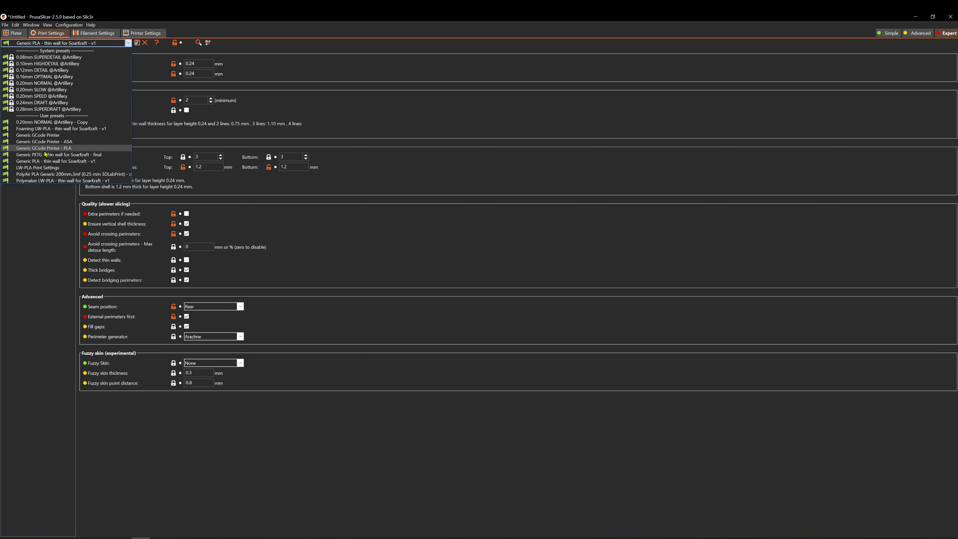
{"action": "left_click", "coordinate": [81, 36]}
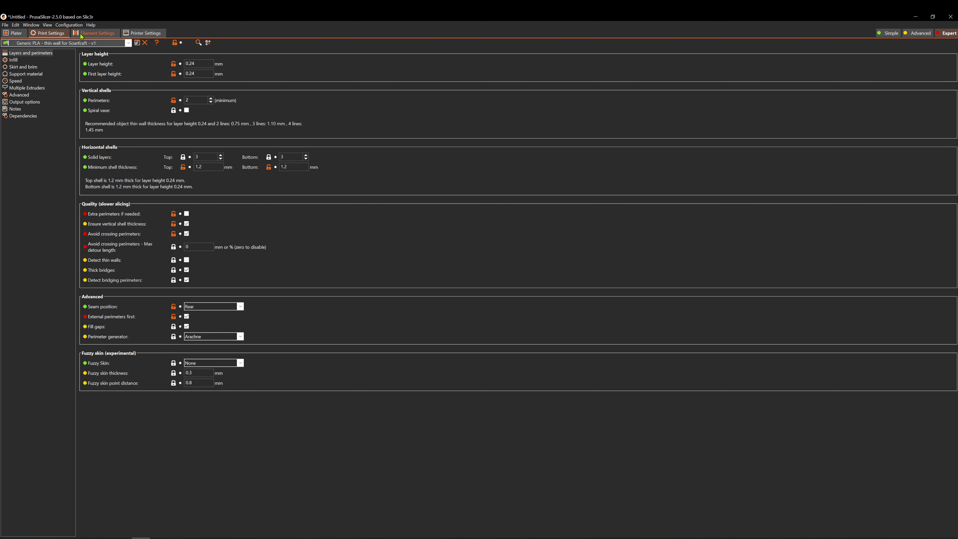
{"action": "left_click", "coordinate": [81, 36]}
{"action": "left_click", "coordinate": [81, 44]}
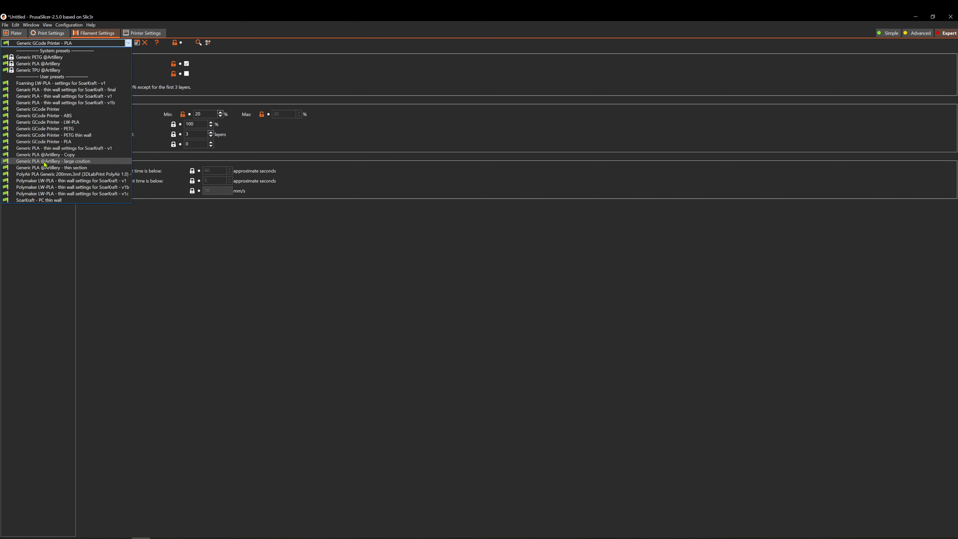
{"action": "left_click", "coordinate": [131, 34]}
{"action": "left_click", "coordinate": [135, 34]}
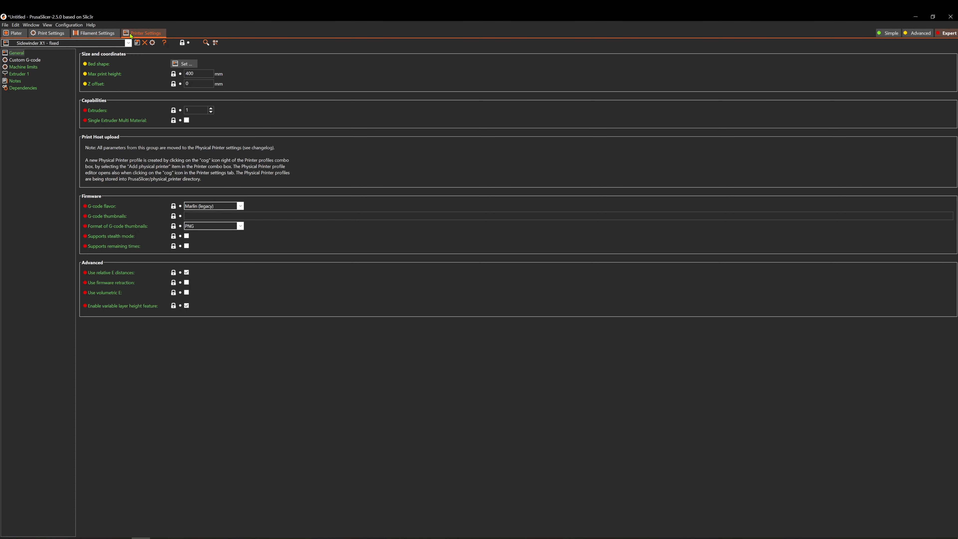
{"action": "left_click", "coordinate": [111, 42]}
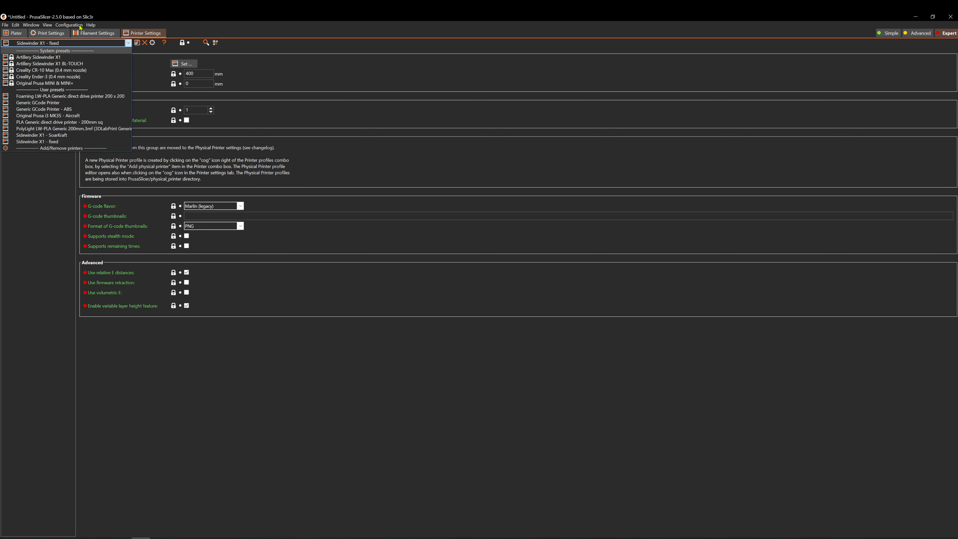
{"action": "left_click", "coordinate": [88, 34]}
{"action": "left_click", "coordinate": [88, 34]}
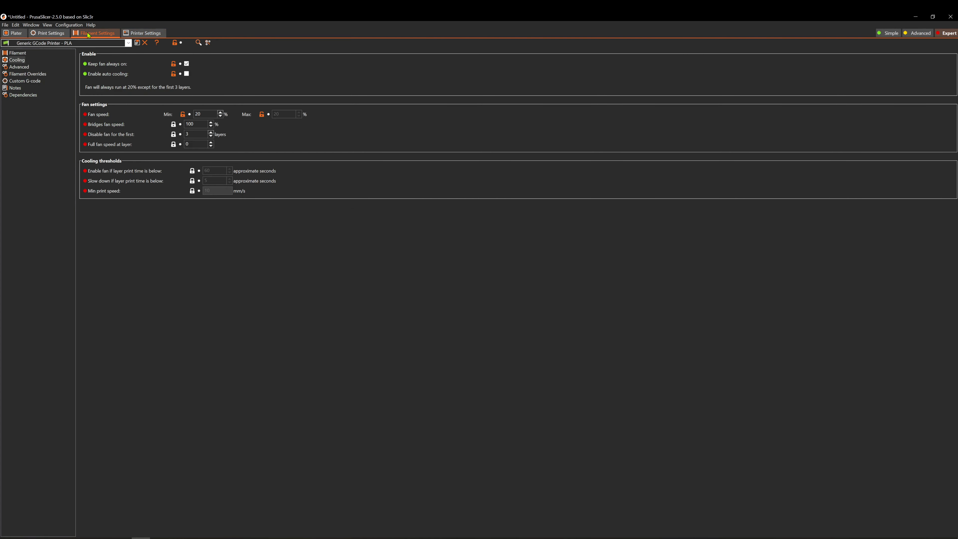
- Return to the sliced test part, open its G-code export and cancel the save
{"action": "left_click", "coordinate": [55, 34]}
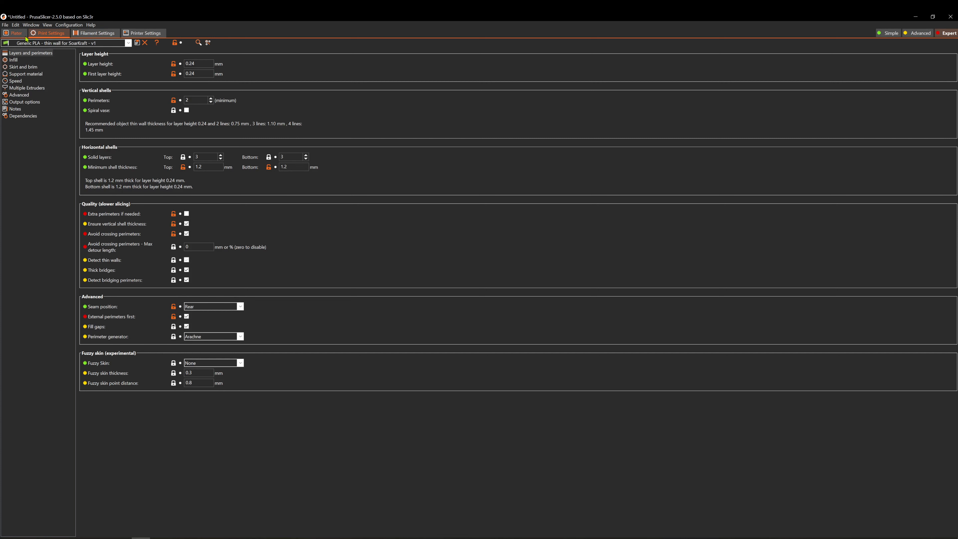
{"action": "left_click", "coordinate": [13, 33]}
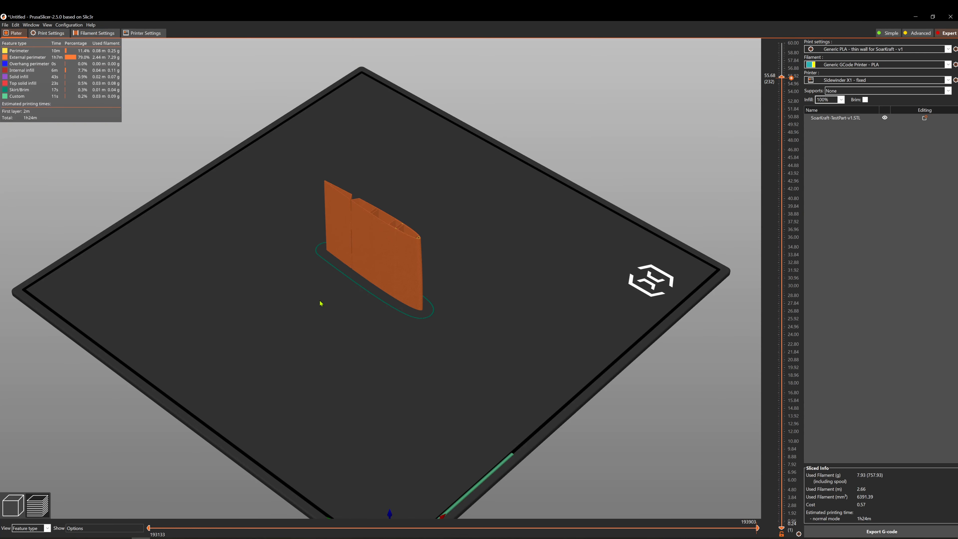
{"action": "left_click", "coordinate": [882, 531]}
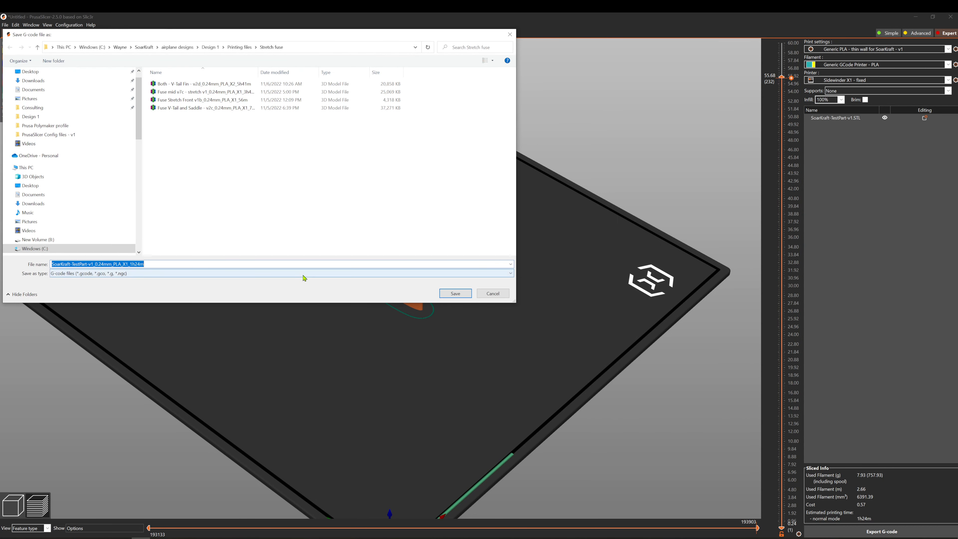
{"action": "left_click", "coordinate": [490, 296]}
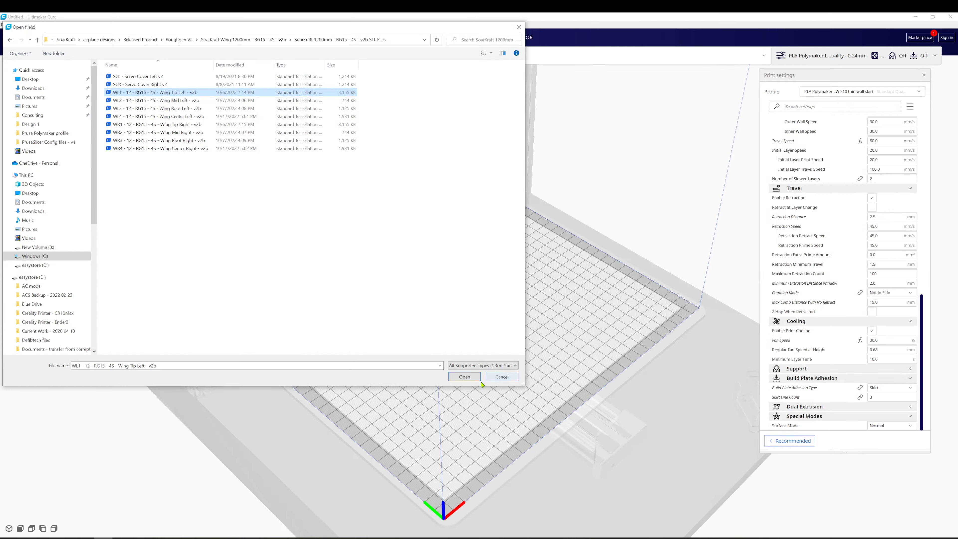
- Switch to Cura and open the WL1 Wing Tip Left - v2b STL model
{"action": "left_click", "coordinate": [471, 379]}
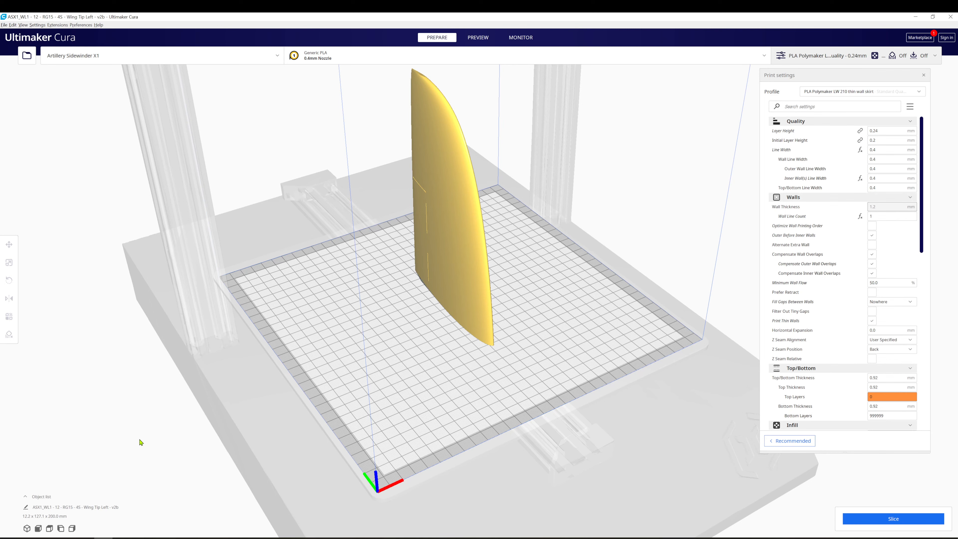
- Switch to PrusaSlicer and review the print preset's layers and perimeters settings, including the description of External perimeters first
{"action": "left_click", "coordinate": [141, 538]}
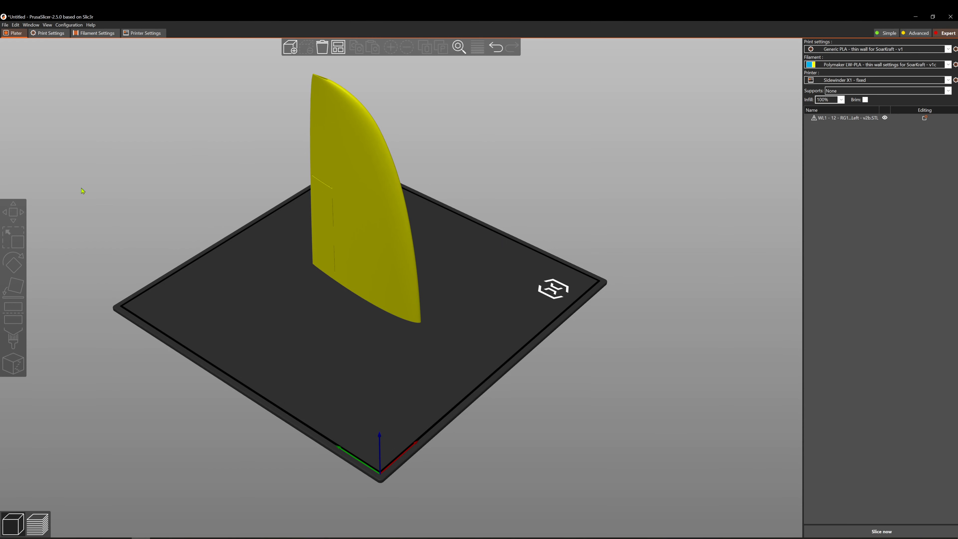
{"action": "left_click", "coordinate": [47, 33]}
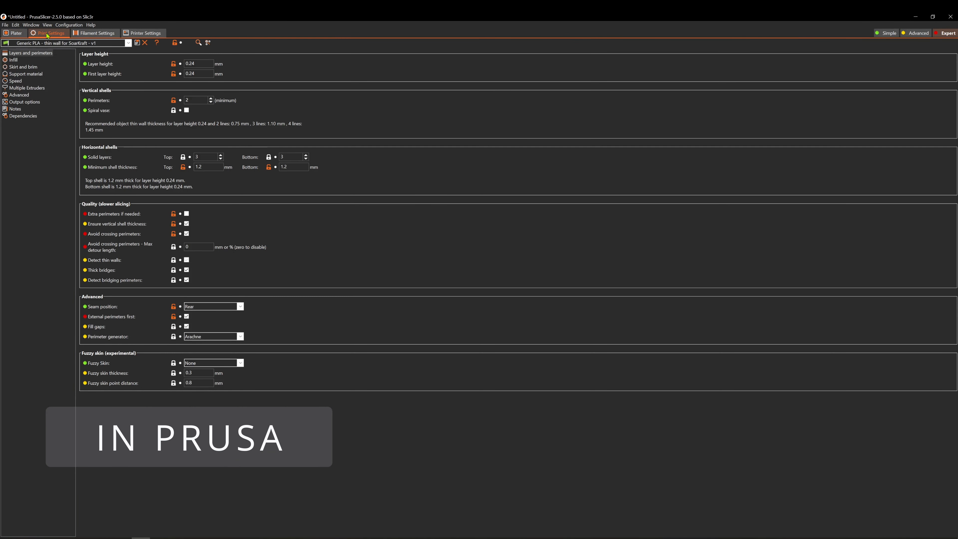
{"action": "left_click", "coordinate": [42, 56]}
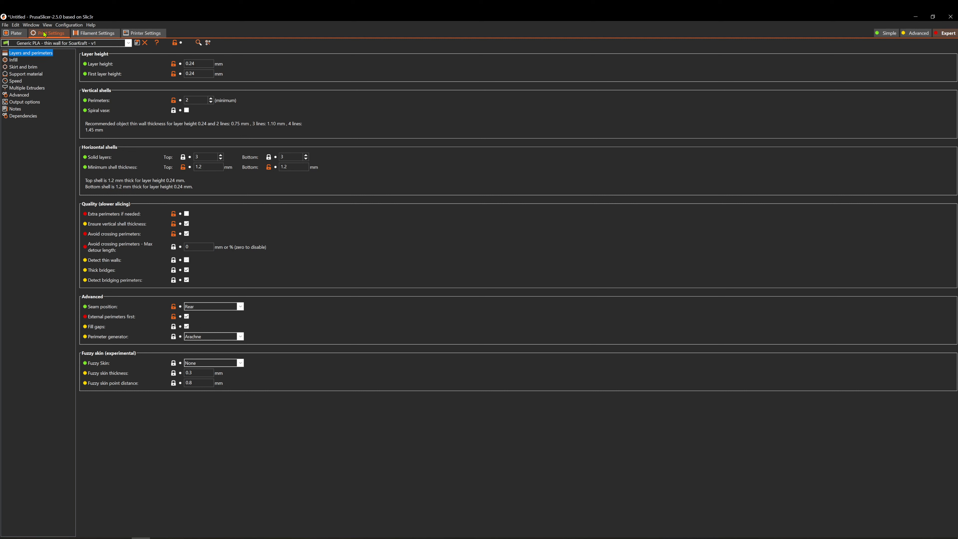
{"action": "mouse_move", "coordinate": [118, 319]}
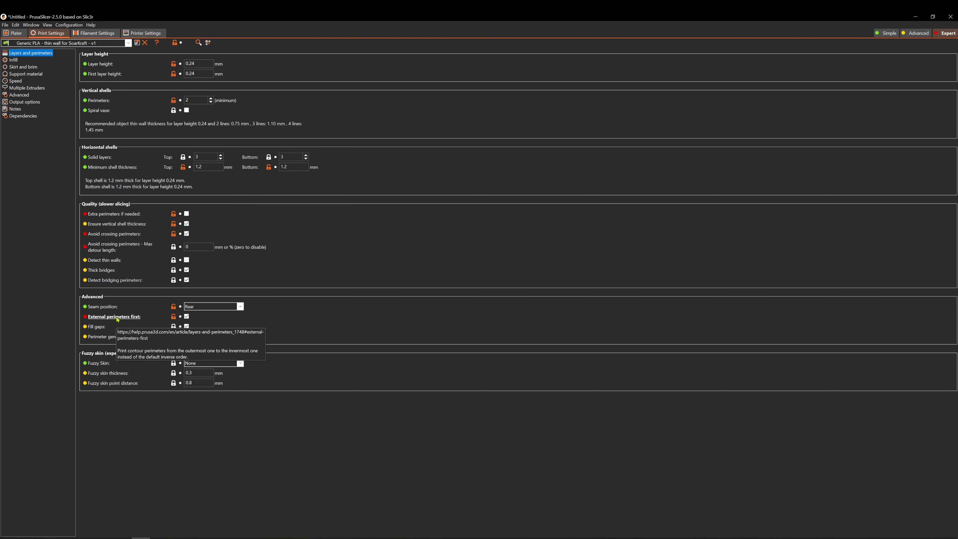
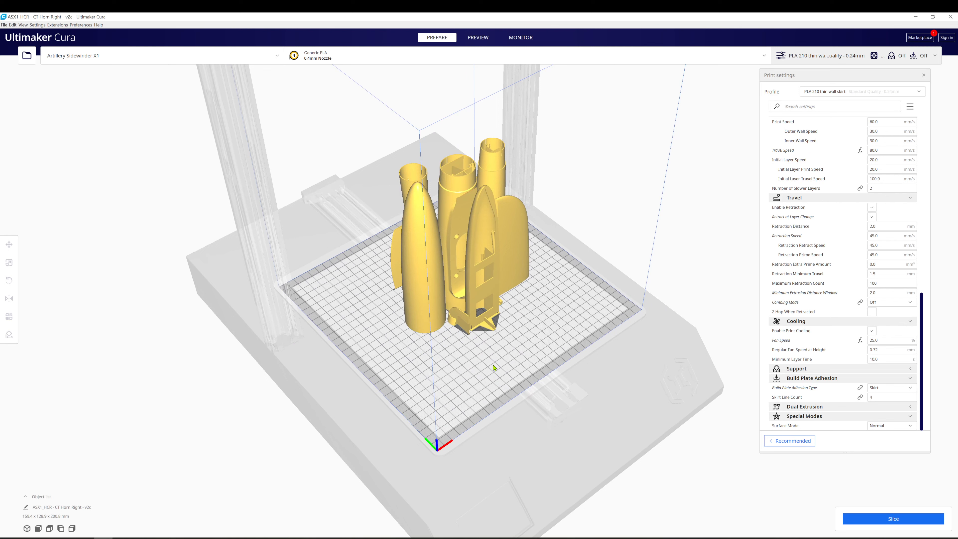
- Shift the rounded tail part beside the radio tray slightly on the Cura build plate, and deselect it
{"action": "left_click", "coordinate": [512, 268]}
{"action": "left_click_drag", "start_coordinate": [512, 268], "coordinate": [516, 269]}
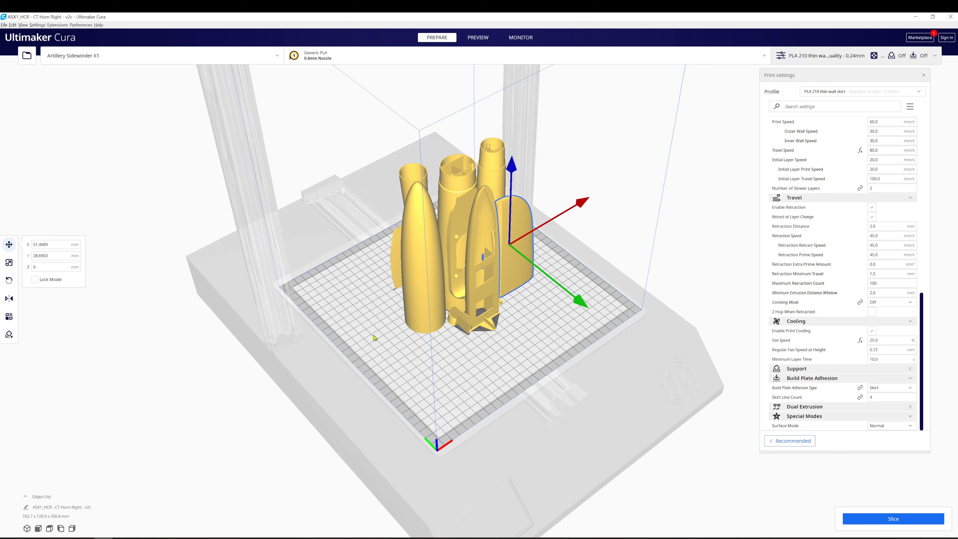
{"action": "left_click", "coordinate": [182, 357]}
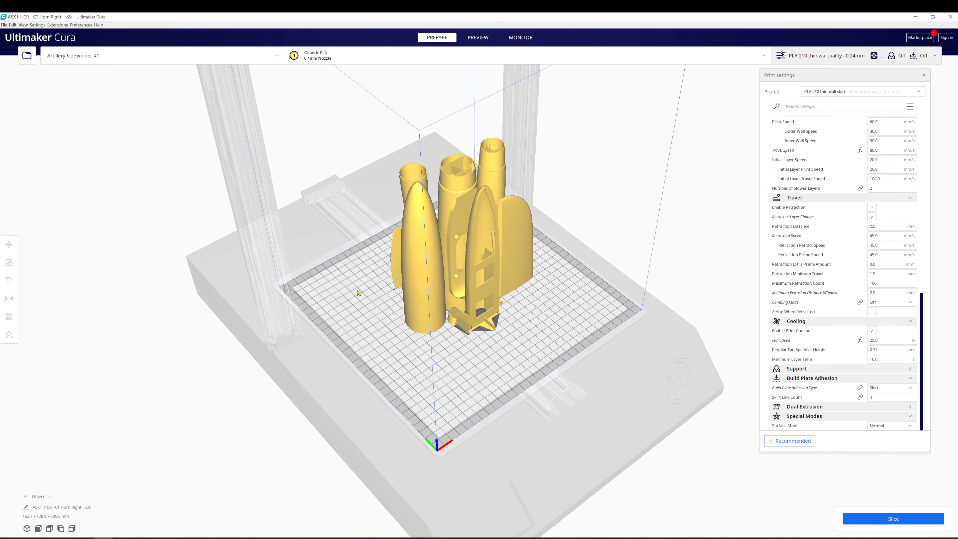
- Select the nose cone and look through the application's commands for a way to delete the part, without changing anything
{"action": "left_click", "coordinate": [417, 316]}
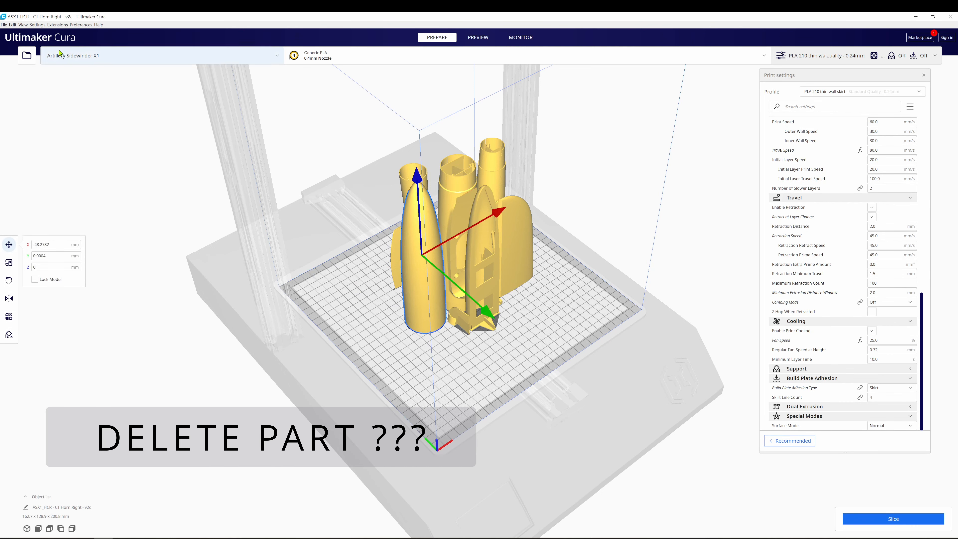
{"action": "left_click", "coordinate": [35, 26]}
{"action": "mouse_move", "coordinate": [25, 26]}
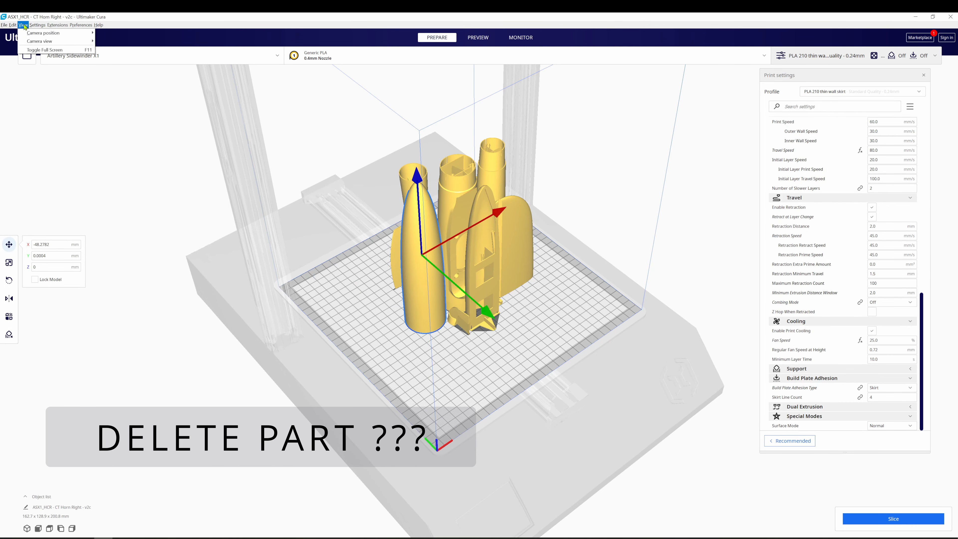
{"action": "left_click", "coordinate": [41, 114]}
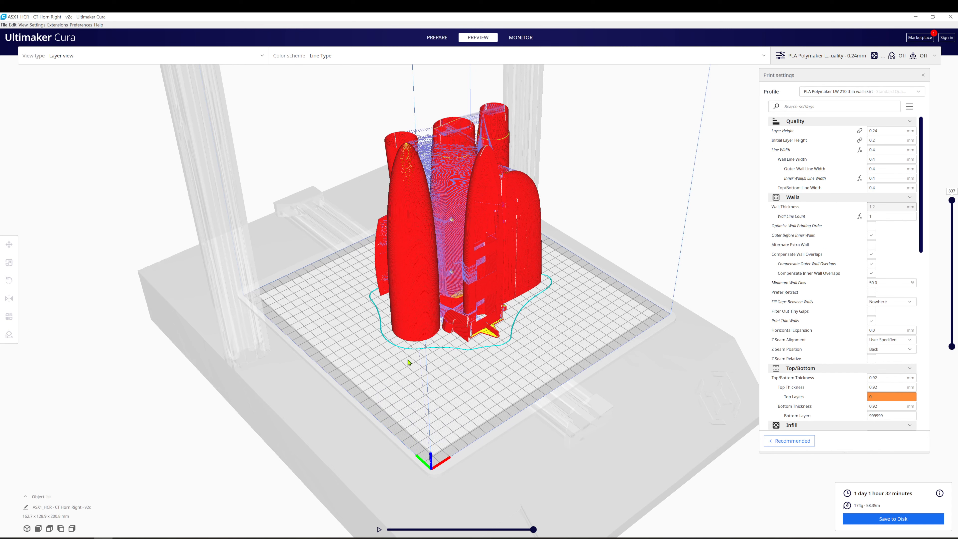
- Inspect the sliced fuselage parts in the layer preview down to layer 244, including the inner walls and travel moves from above
{"action": "scroll", "coordinate": [437, 233], "scroll_direction": "up", "scroll_amount": 6}
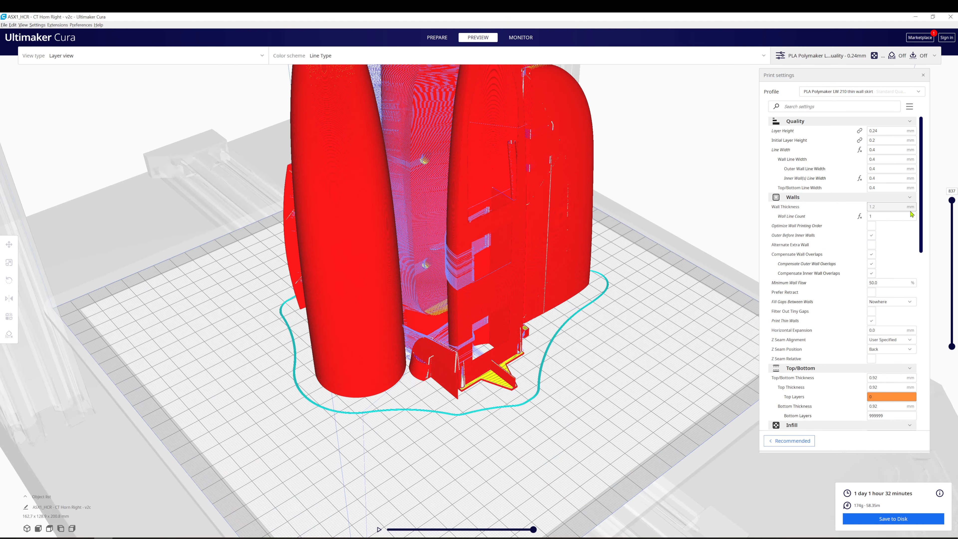
{"action": "left_click_drag", "start_coordinate": [950, 227], "coordinate": [950, 305]}
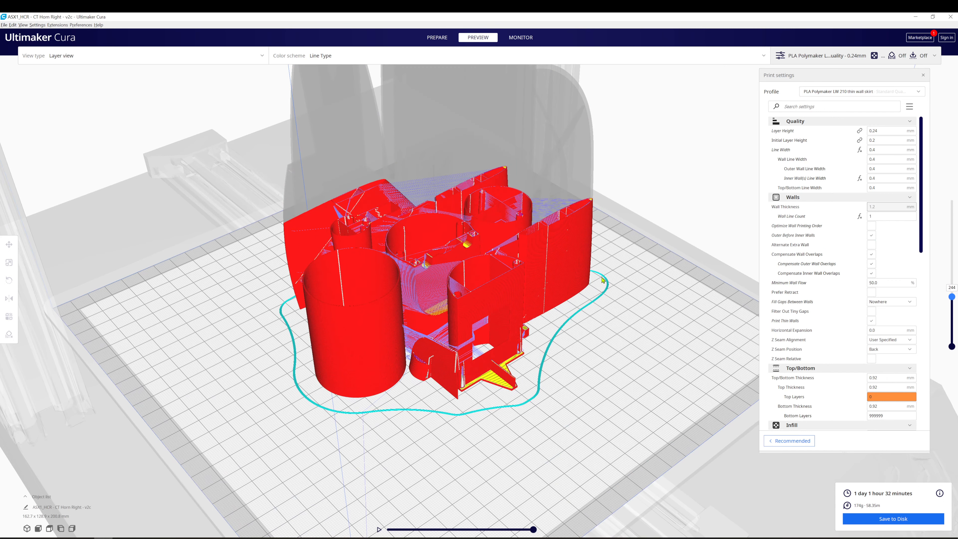
{"action": "left_click", "coordinate": [434, 301]}
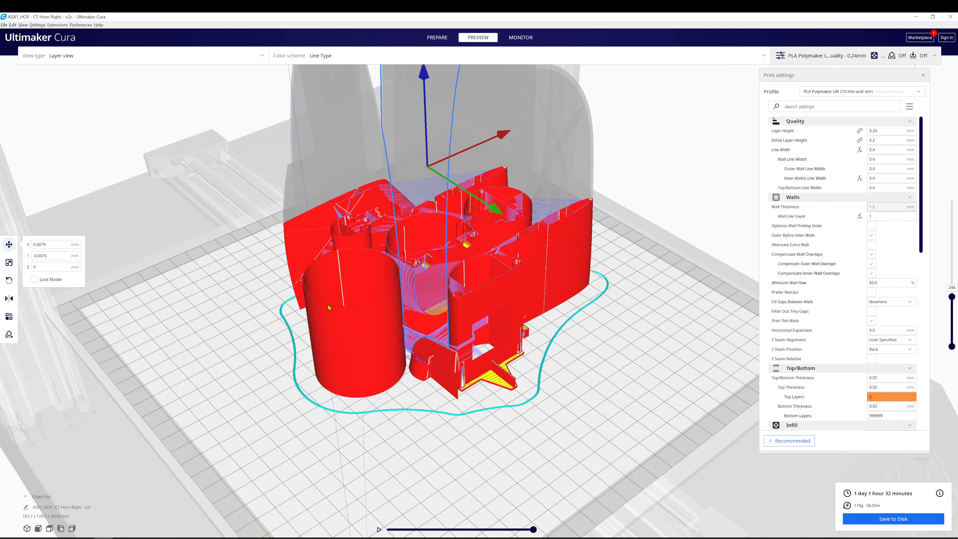
{"action": "right_click_drag", "start_coordinate": [328, 305], "coordinate": [389, 378]}
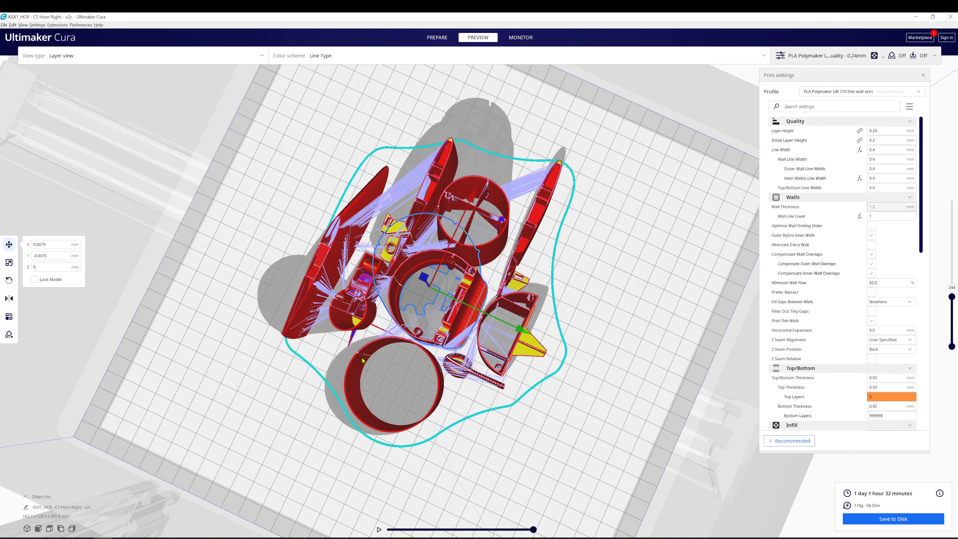
{"action": "left_click", "coordinate": [445, 374]}
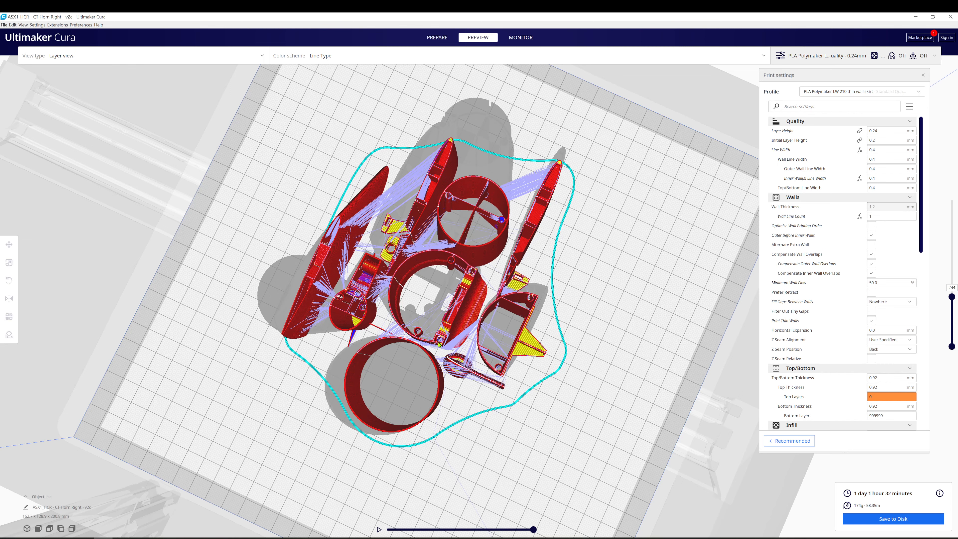
{"action": "right_click_drag", "start_coordinate": [438, 342], "coordinate": [438, 304]}
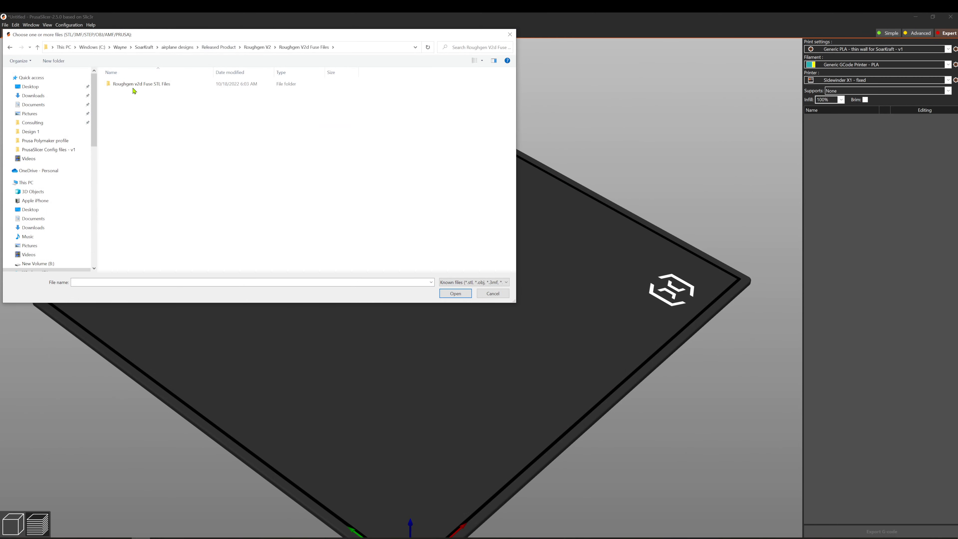
- Import all thirteen STL models, from FM - Fuse Mid - v2b to THR - Tail Horizontal Right - v2d, from the Roughgen v2d Fuse STL Files folder
{"action": "left_click", "coordinate": [134, 85]}
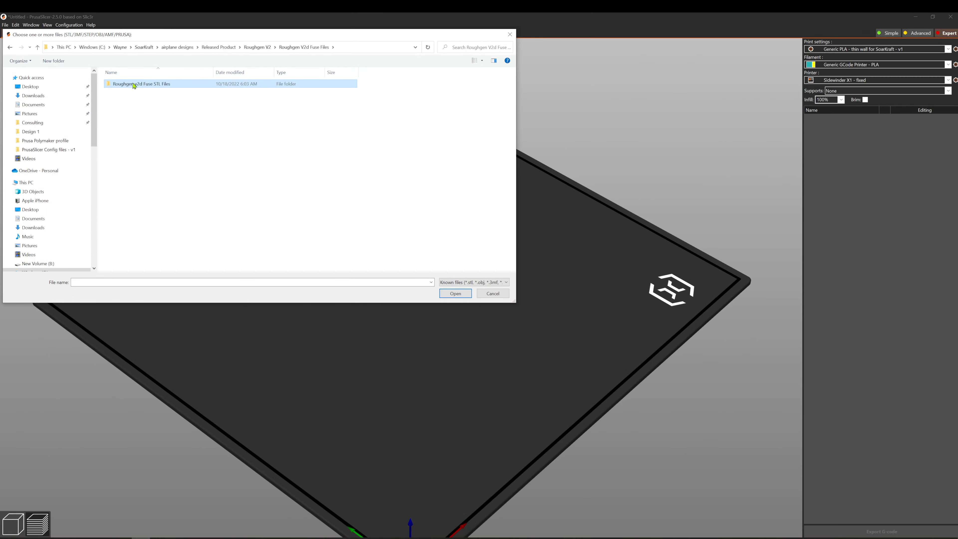
{"action": "double_click", "coordinate": [135, 85]}
{"action": "left_click", "coordinate": [134, 84]}
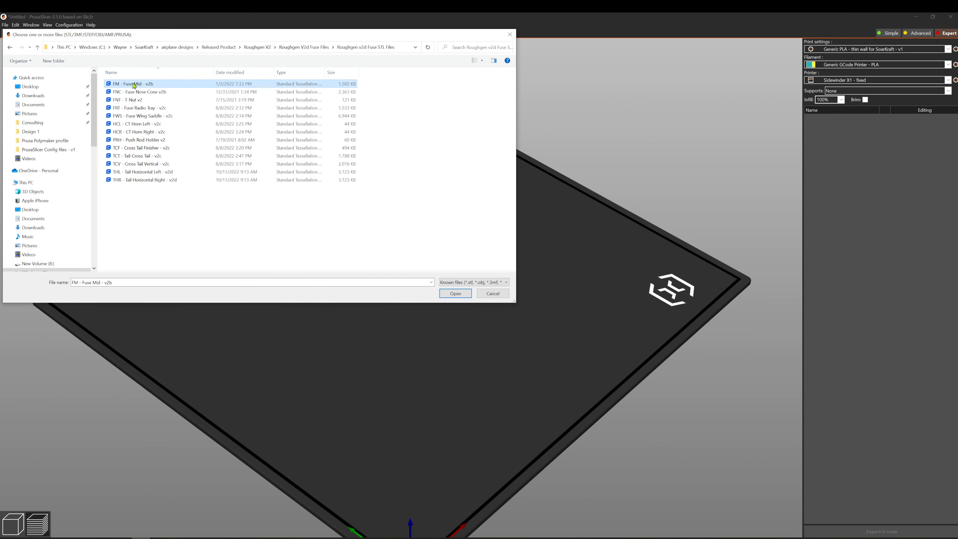
{"action": "left_click", "coordinate": [139, 181], "text": "shift"}
{"action": "left_click", "coordinate": [441, 295]}
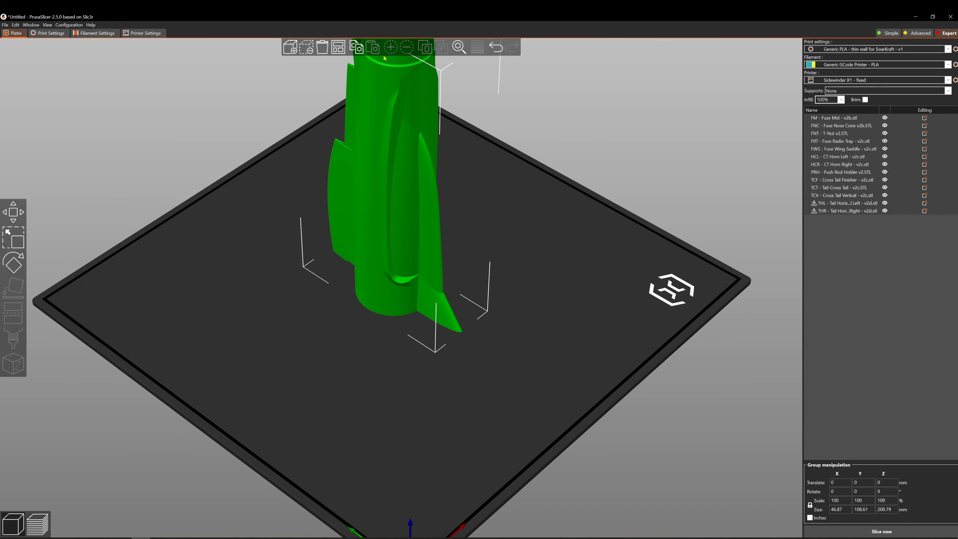
- Arrange all the imported fuselage and tail parts so they no longer overlap on the bed, and clear the selection
{"action": "left_click", "coordinate": [338, 47]}
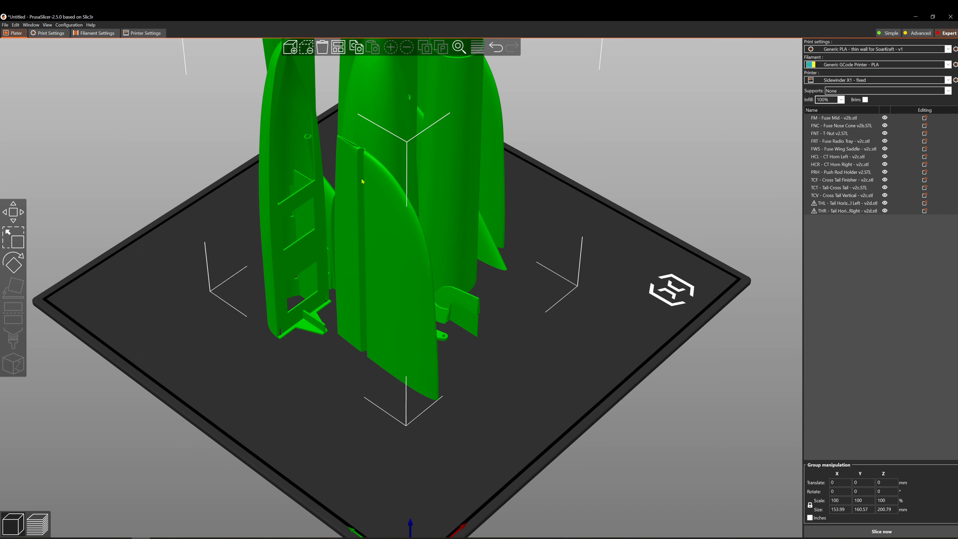
{"action": "scroll", "coordinate": [366, 237], "scroll_direction": "up", "scroll_amount": 2}
{"action": "scroll", "coordinate": [365, 237], "scroll_direction": "down", "scroll_amount": 5}
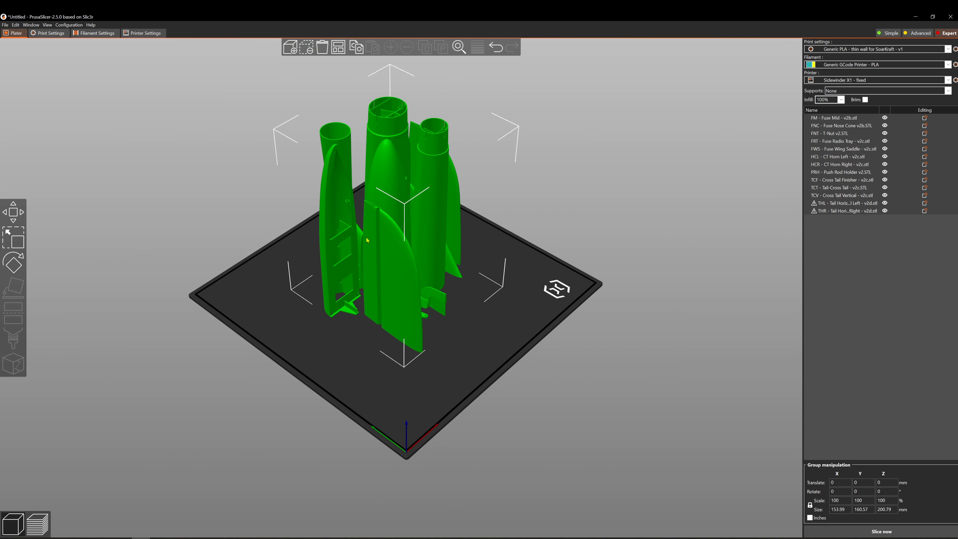
{"action": "mouse_move", "coordinate": [347, 254]}
{"action": "left_mouse_down"}
{"action": "mouse_move", "coordinate": [328, 265]}
{"action": "mouse_move", "coordinate": [352, 256]}
{"action": "left_mouse_up"}
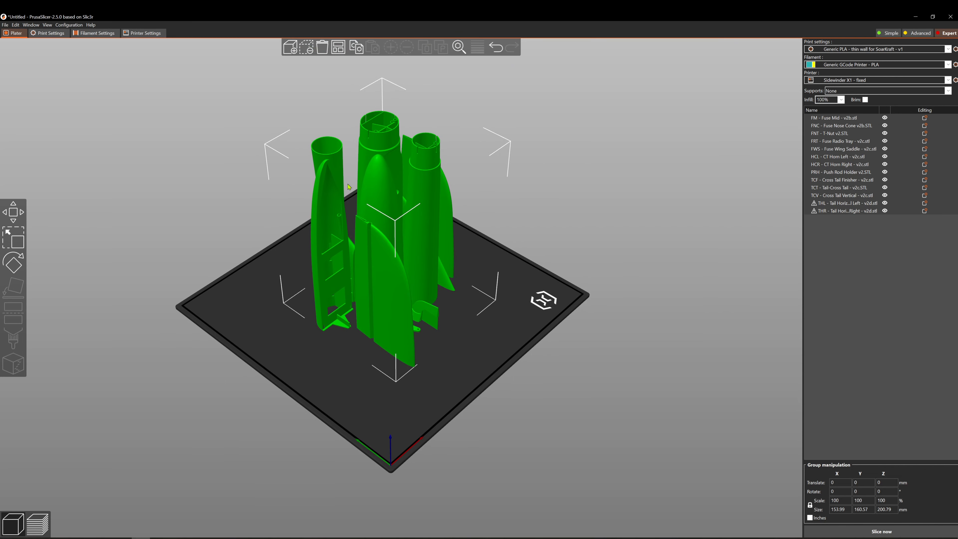
{"action": "left_click", "coordinate": [338, 47]}
{"action": "left_click", "coordinate": [295, 90]}
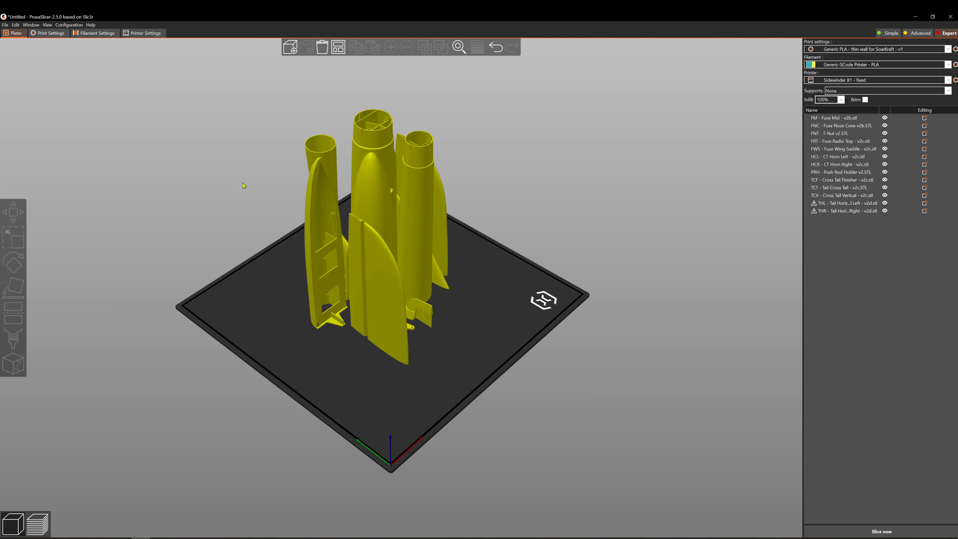
{"action": "mouse_move", "coordinate": [243, 185]}
{"action": "left_mouse_down"}
{"action": "mouse_move", "coordinate": [231, 186]}
{"action": "mouse_move", "coordinate": [231, 197]}
{"action": "mouse_move", "coordinate": [246, 204]}
{"action": "mouse_move", "coordinate": [243, 188]}
{"action": "left_mouse_up"}
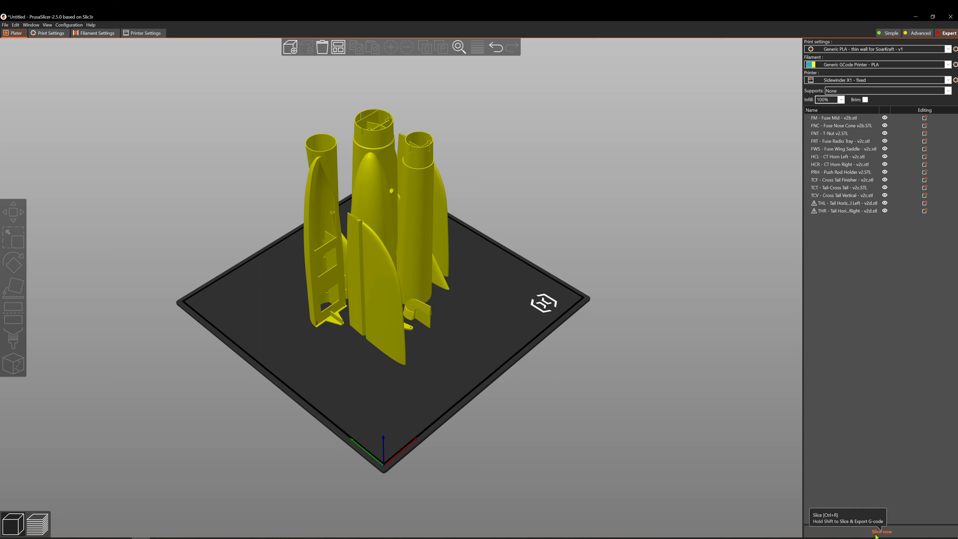
- Slice the arranged parts and inspect their toolpaths at several layer heights
{"action": "left_click", "coordinate": [875, 533]}
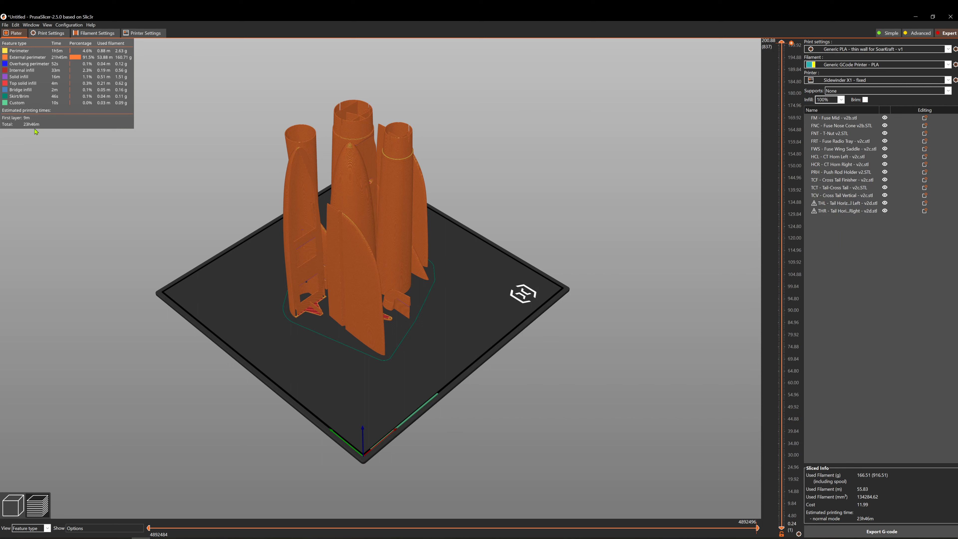
{"action": "key", "text": "1"}
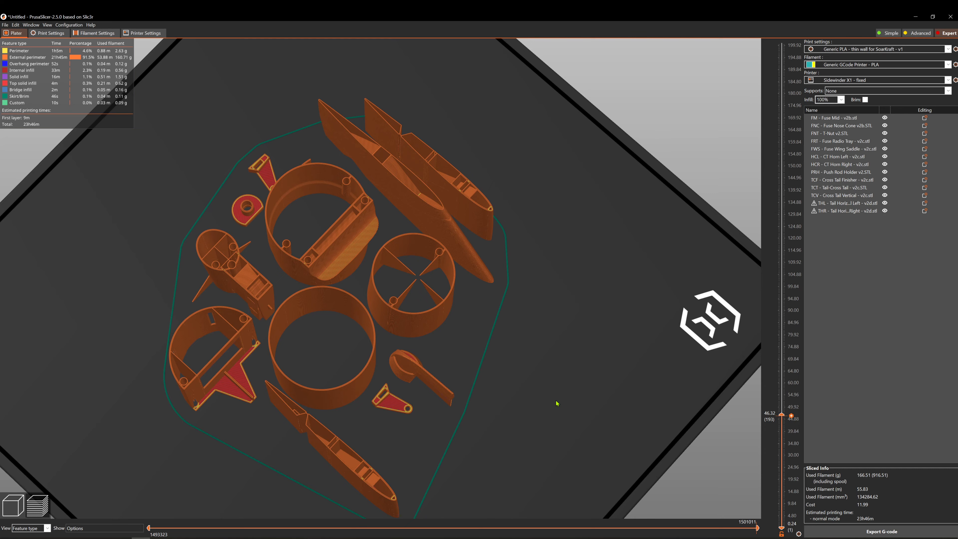
{"action": "scroll", "coordinate": [557, 403], "scroll_direction": "down", "scroll_amount": 5}
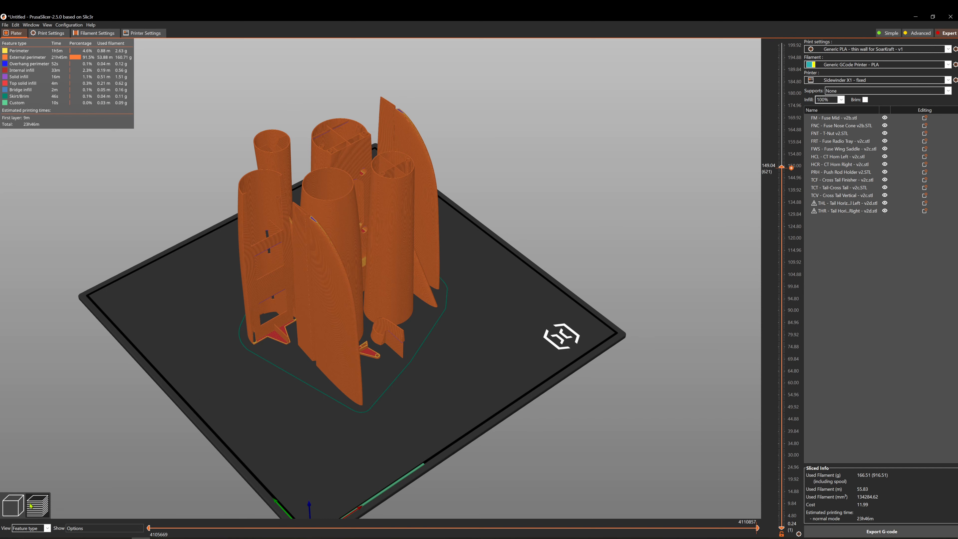
- Return to the 3D editor and mark the Fuse Mid, Nose Cone, T-Nut, Radio Tray, Wing Saddle and Push Rod Holder as not printable
{"action": "left_click", "coordinate": [13, 505]}
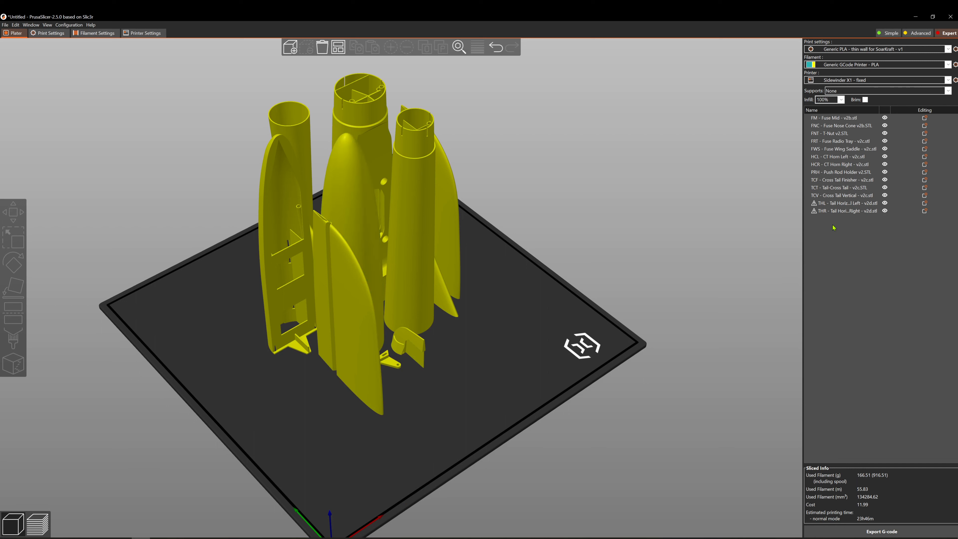
{"action": "left_click", "coordinate": [885, 119]}
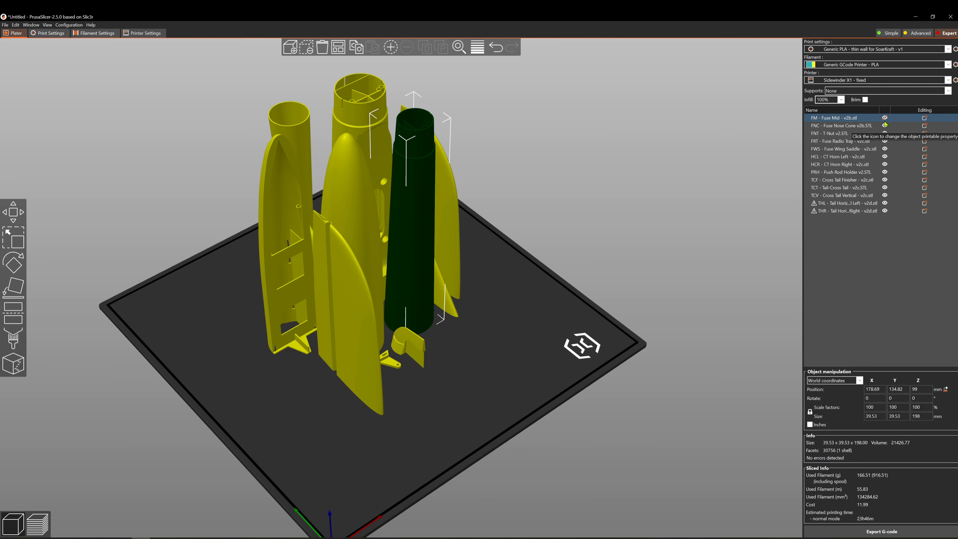
{"action": "left_click", "coordinate": [885, 126]}
{"action": "left_click", "coordinate": [884, 133]}
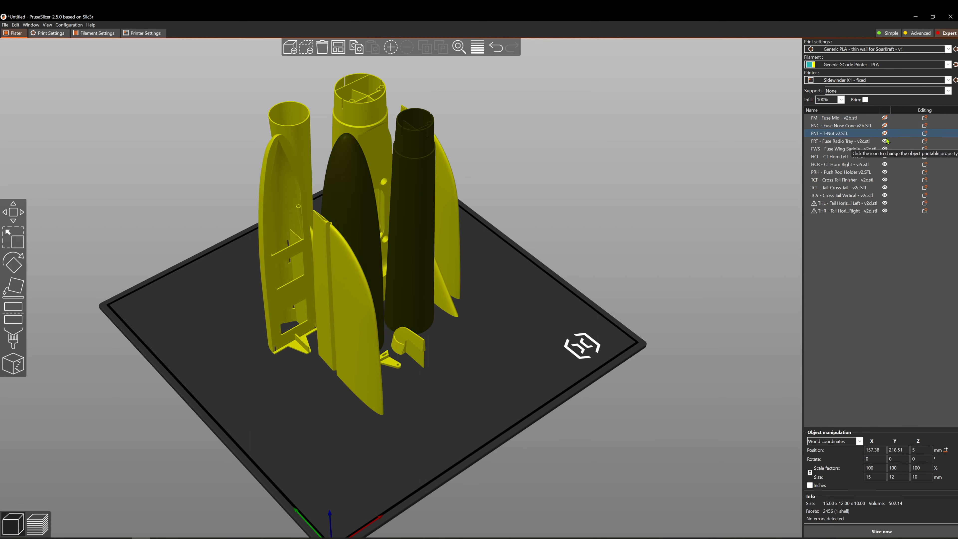
{"action": "left_click", "coordinate": [885, 141]}
{"action": "left_click", "coordinate": [884, 149]}
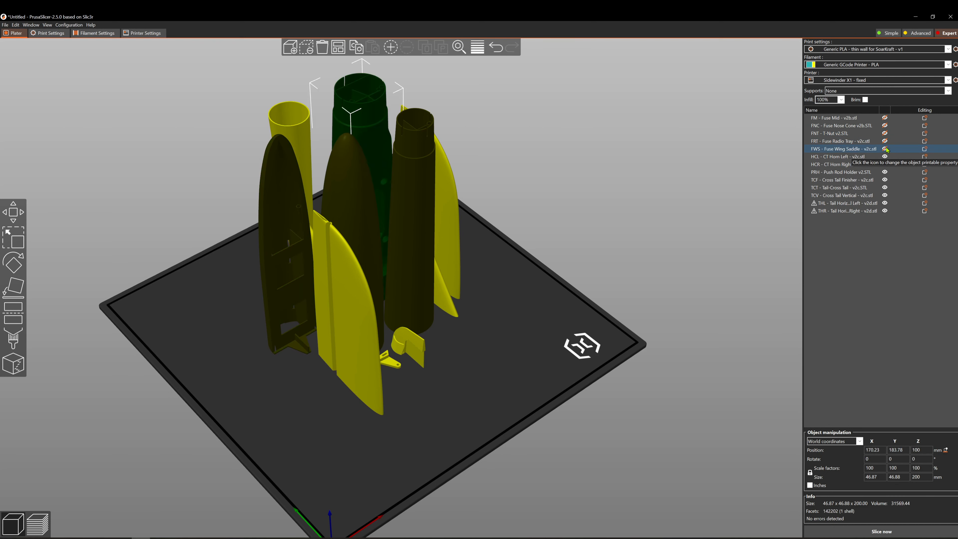
{"action": "left_click", "coordinate": [885, 172]}
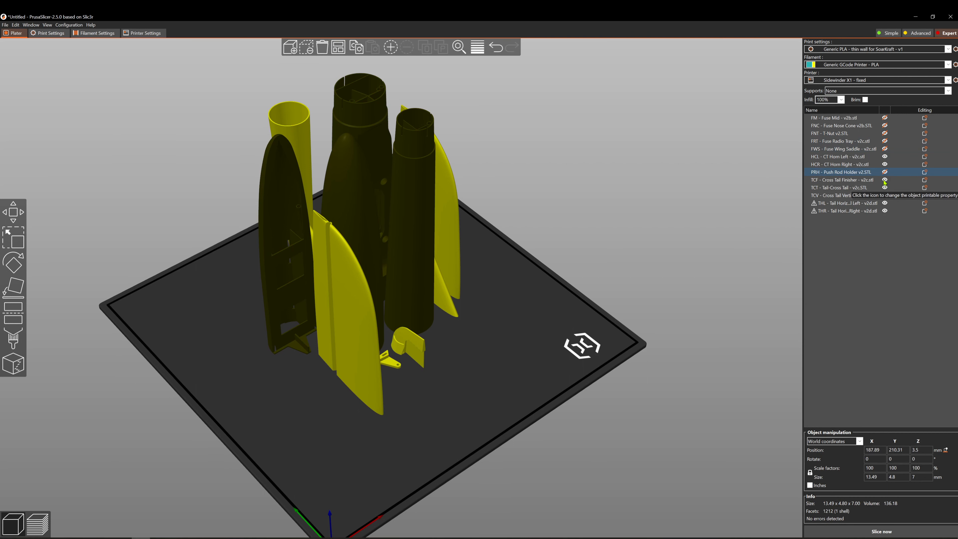
- Rearrange the models so the printable parts are grouped on the bed and the non-printable ones sit outside it
{"action": "left_click", "coordinate": [340, 48]}
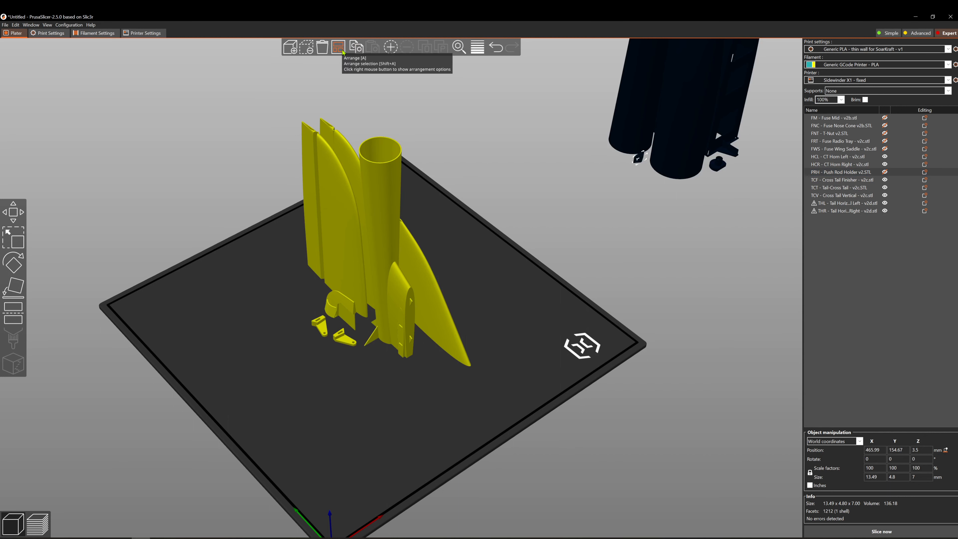
{"action": "middle_click_drag", "start_coordinate": [379, 355], "coordinate": [383, 326]}
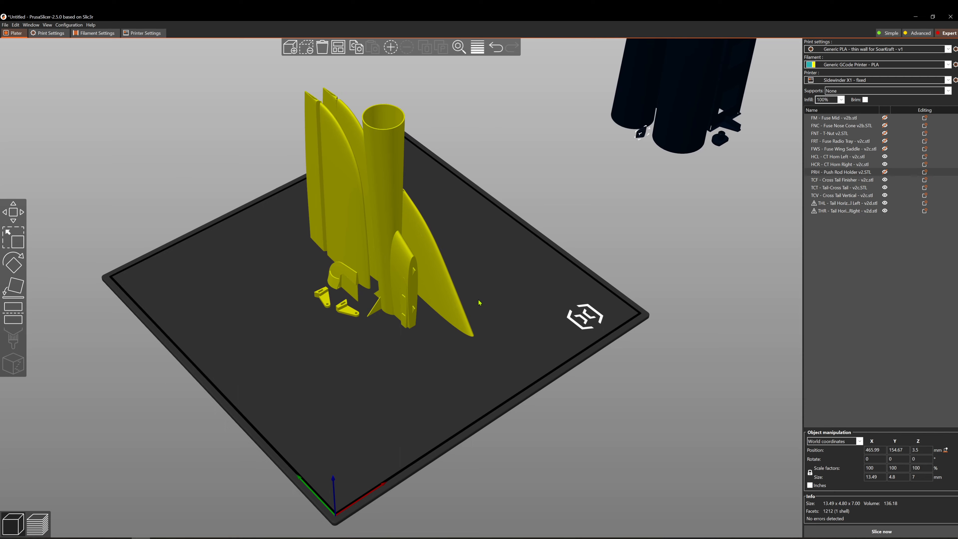
{"action": "mouse_move", "coordinate": [479, 303]}
{"action": "left_mouse_down"}
{"action": "mouse_move", "coordinate": [458, 304]}
{"action": "mouse_move", "coordinate": [480, 301]}
{"action": "left_mouse_up"}
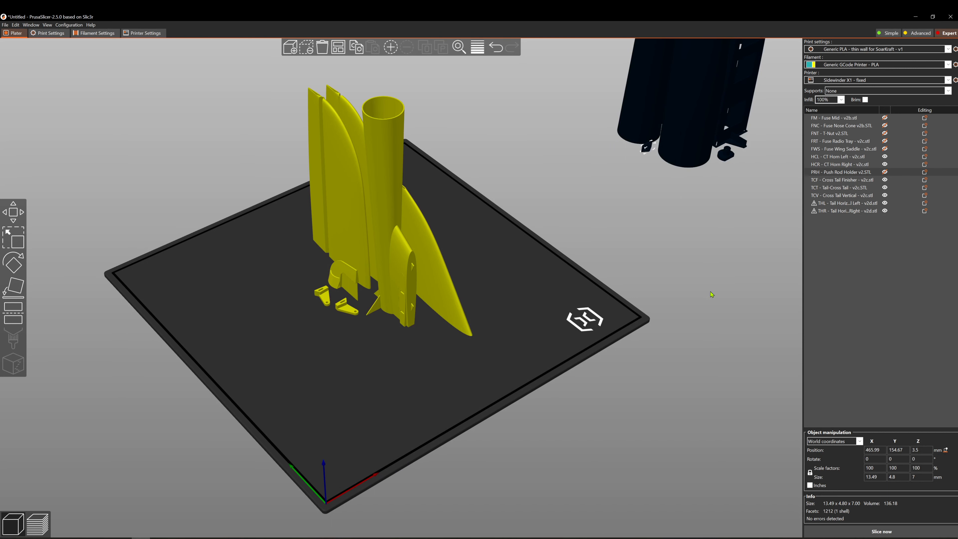
- Slice the printable tail parts and view their toolpaths on the bed
{"action": "left_click", "coordinate": [881, 530]}
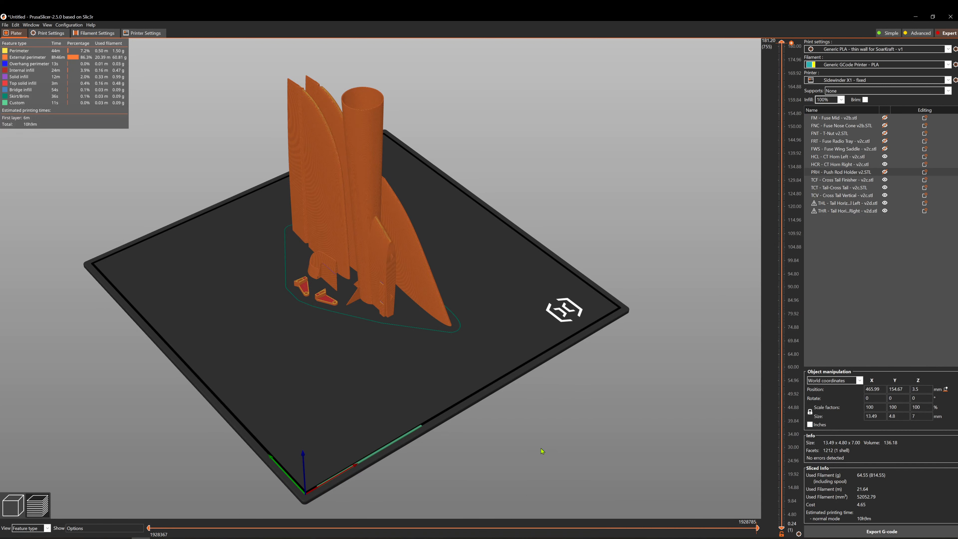
{"action": "left_click_drag", "start_coordinate": [401, 459], "coordinate": [398, 478]}
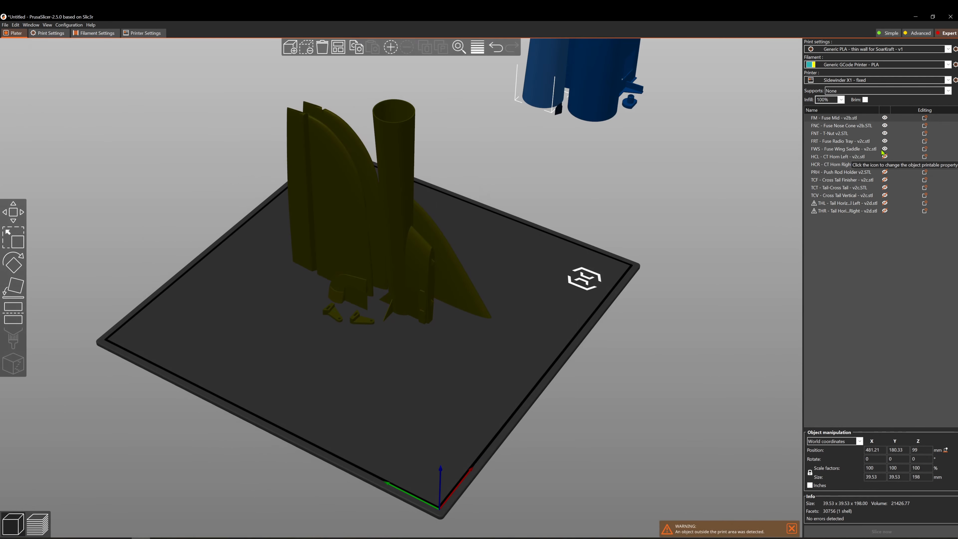
- Make the Fuse Mid, Nose Cone, T-Nut, Radio Tray and Wing Saddle the only printable parts and arrange them on the bed
{"action": "left_click", "coordinate": [884, 133]}
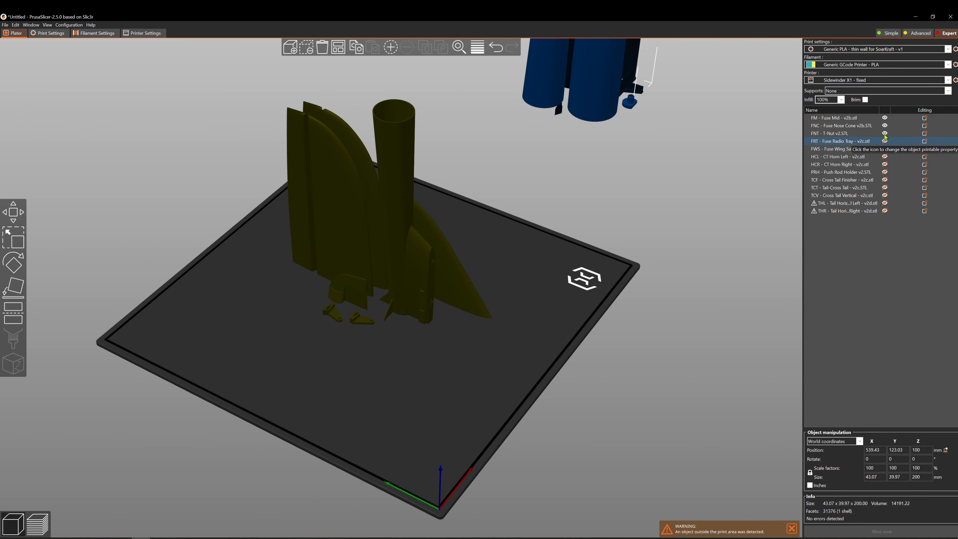
{"action": "left_click", "coordinate": [884, 141]}
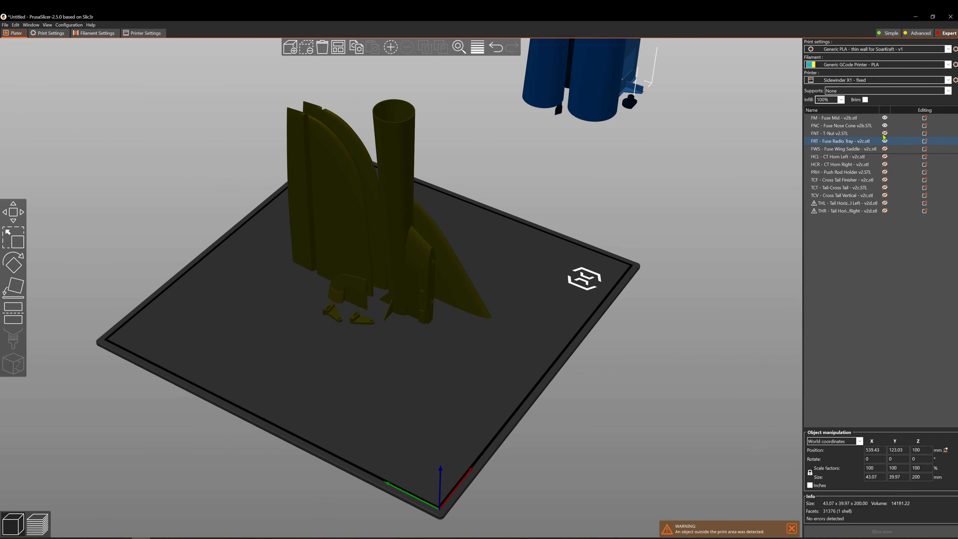
{"action": "left_click", "coordinate": [885, 149]}
{"action": "left_click", "coordinate": [884, 148]}
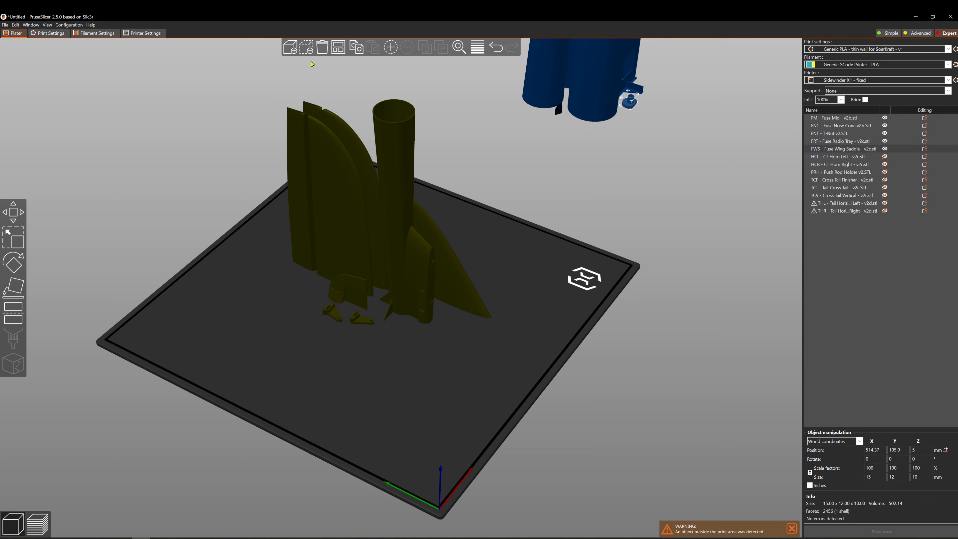
{"action": "left_click", "coordinate": [339, 52]}
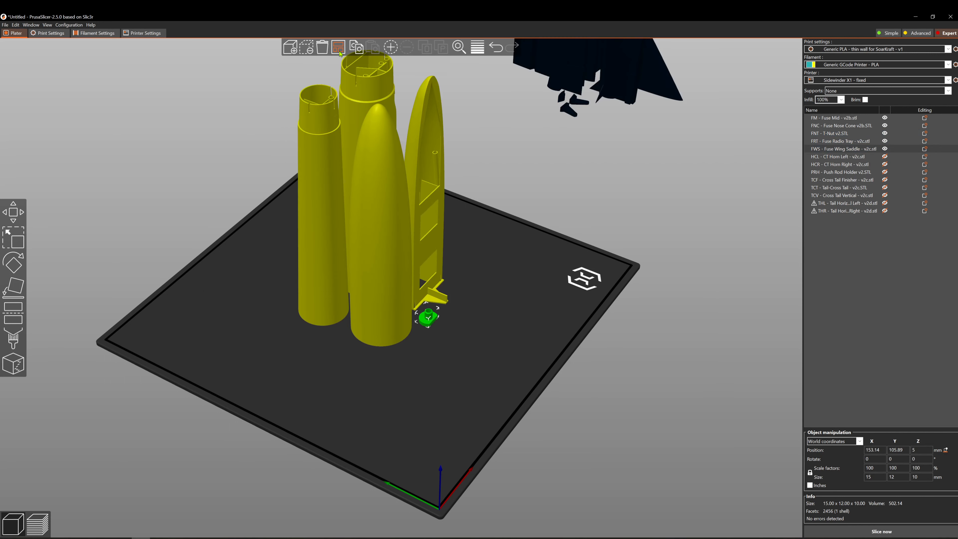
{"action": "left_click_drag", "start_coordinate": [644, 364], "coordinate": [729, 240]}
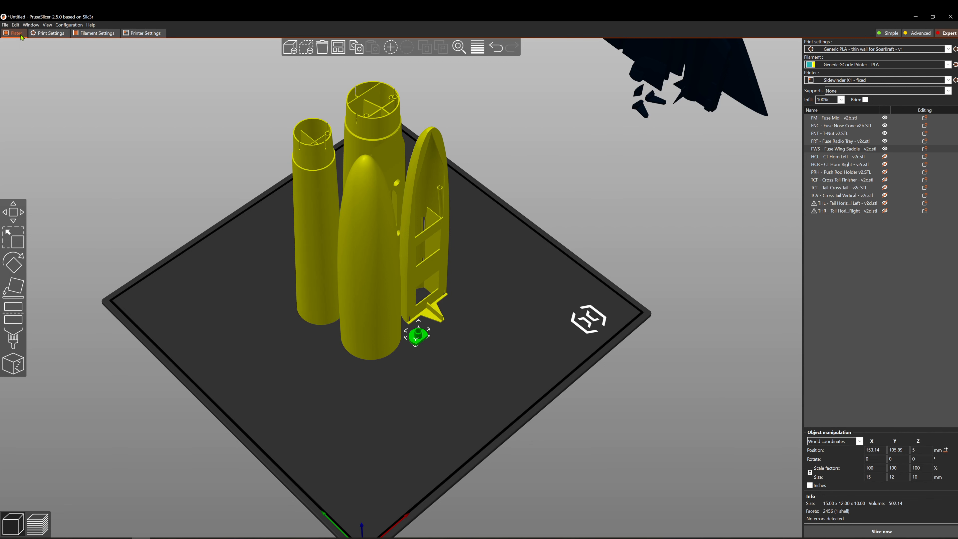
{"action": "left_click", "coordinate": [5, 25]}
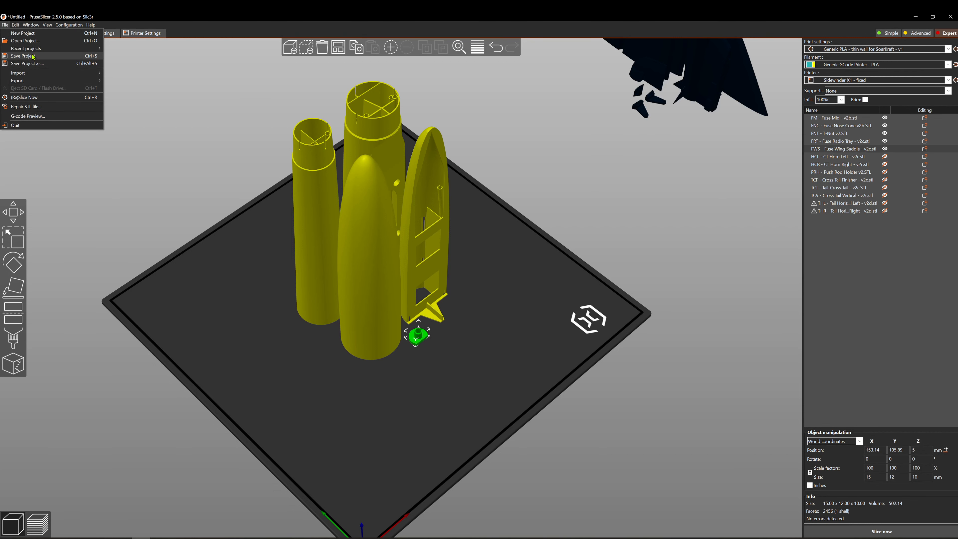
{"action": "left_click", "coordinate": [33, 57]}
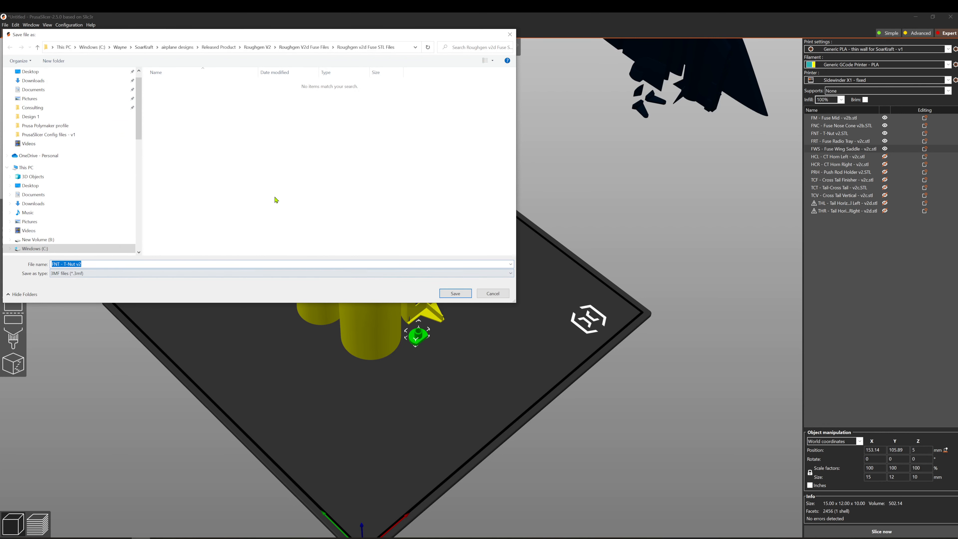
{"action": "left_click", "coordinate": [493, 293]}
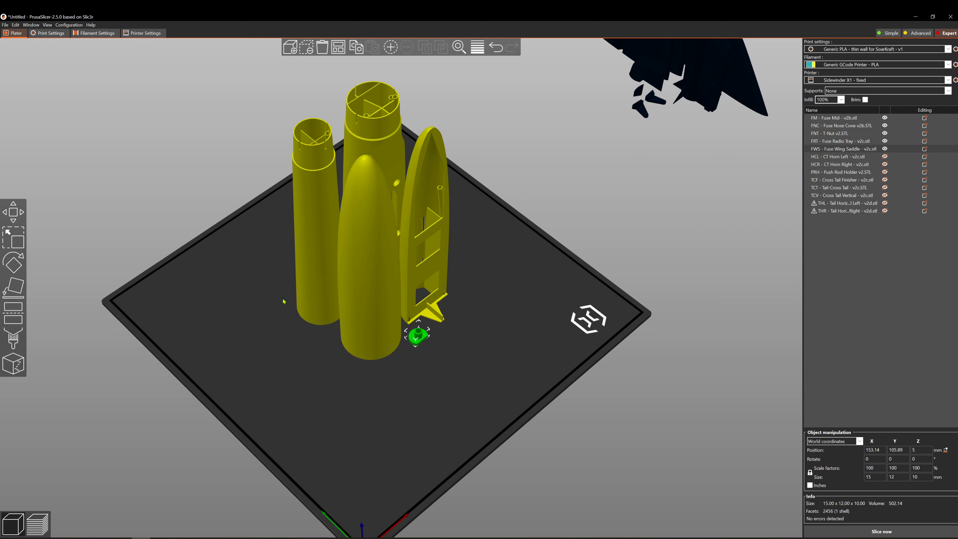
- Mark every part except the Fuse Wing Saddle as not printable and arrange the saddle at the bed's centre
{"action": "left_click_drag", "start_coordinate": [283, 299], "coordinate": [284, 299]}
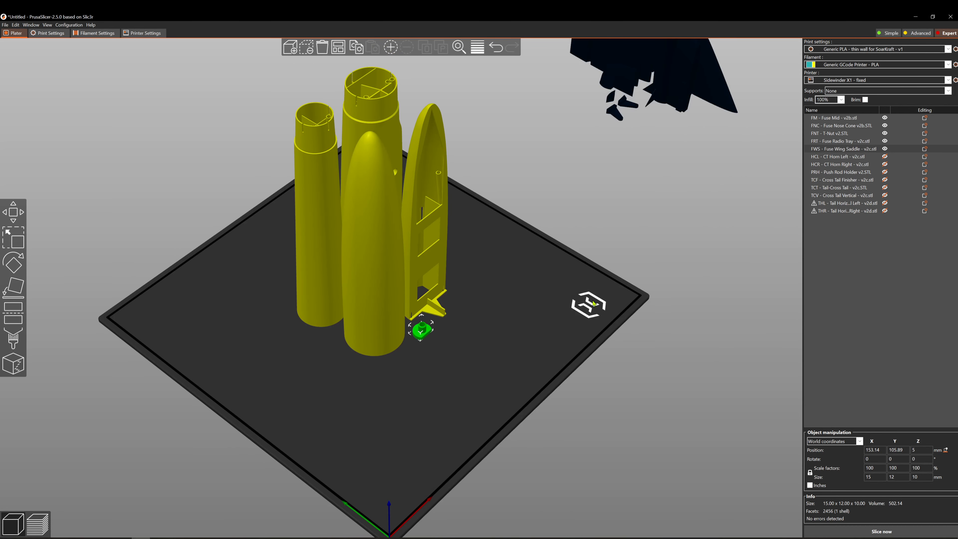
{"action": "left_click", "coordinate": [832, 141]}
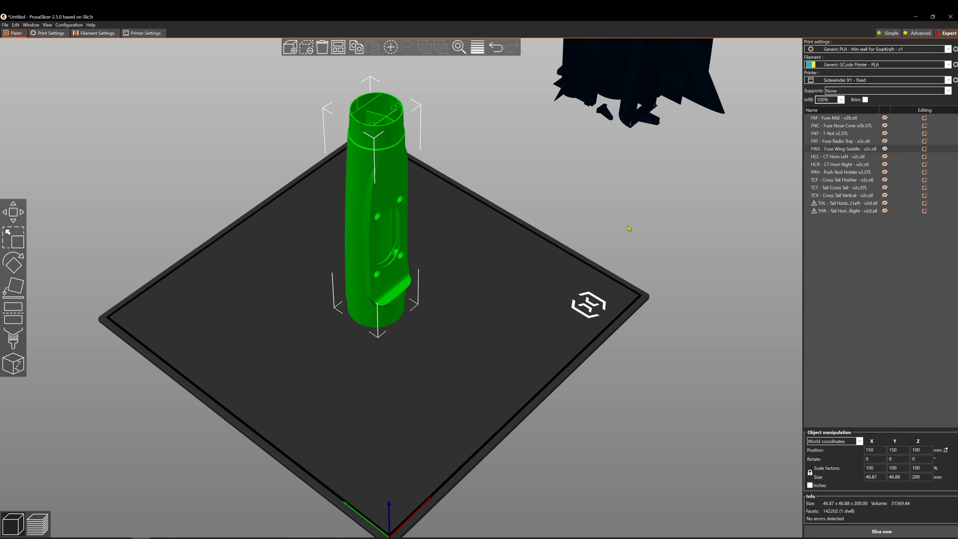
- Add a second instance of the Fuse Wing Saddle and arrange both instances side by side on the bed
{"action": "right_click", "coordinate": [832, 150]}
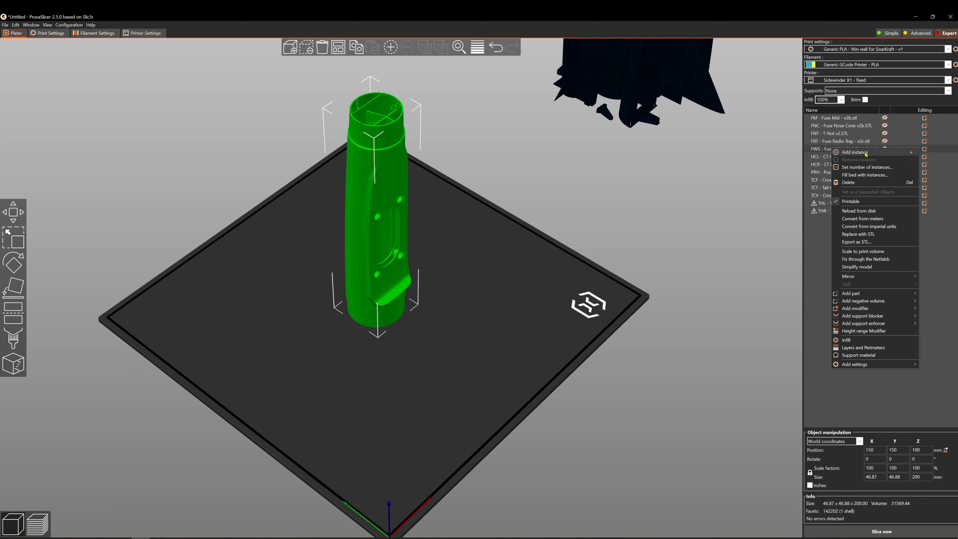
{"action": "left_click", "coordinate": [855, 152]}
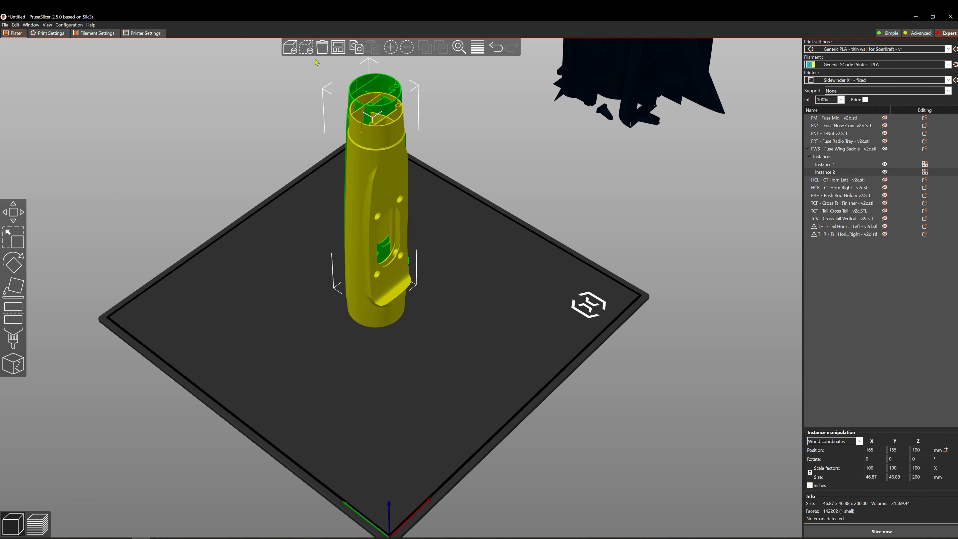
{"action": "key", "text": "a"}
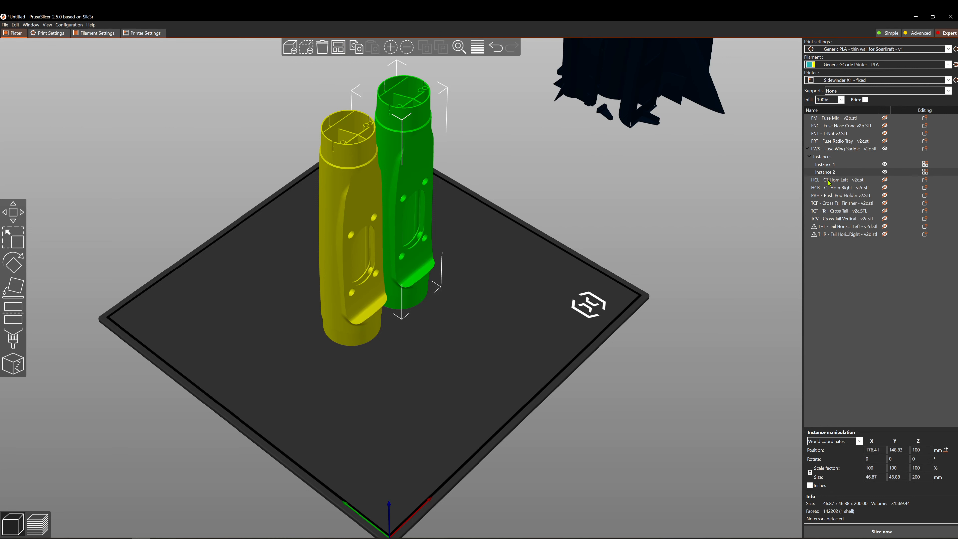
- Set the second Wing Saddle instance as a separated object and open that object's options
{"action": "right_click", "coordinate": [834, 173]}
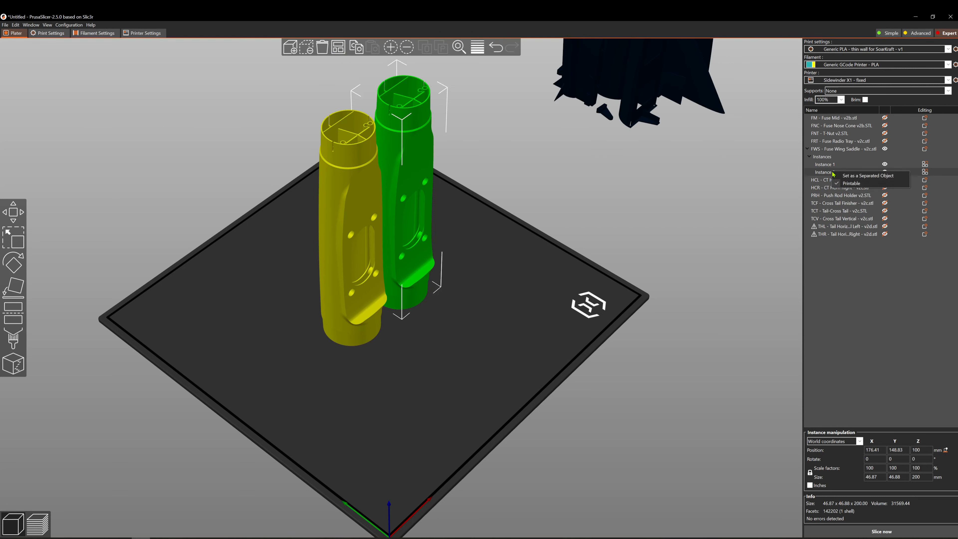
{"action": "left_click", "coordinate": [843, 176]}
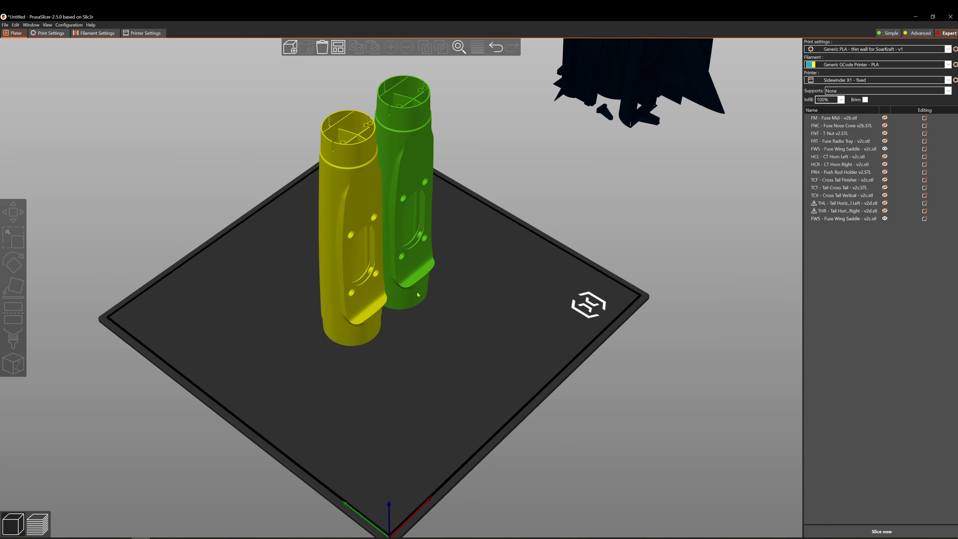
{"action": "left_click", "coordinate": [839, 220]}
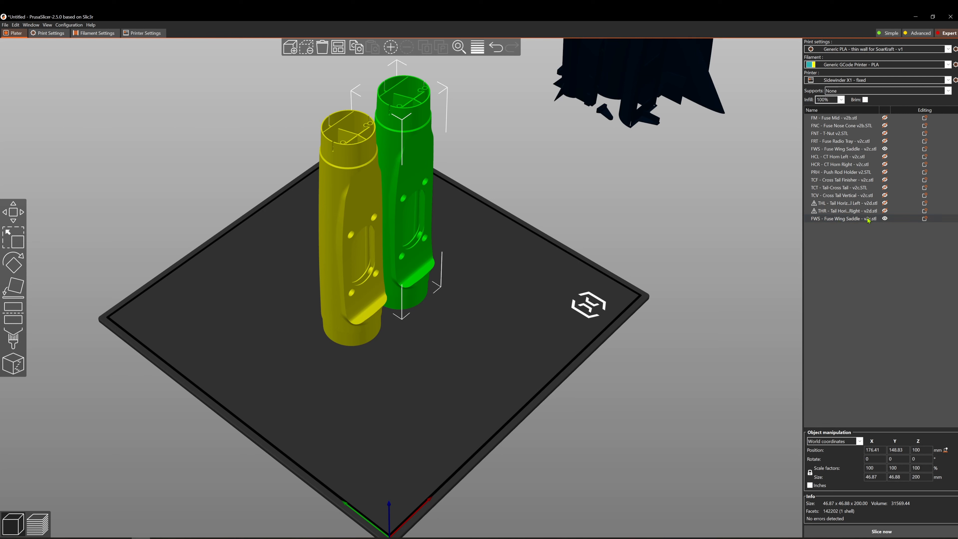
{"action": "right_click", "coordinate": [828, 220]}
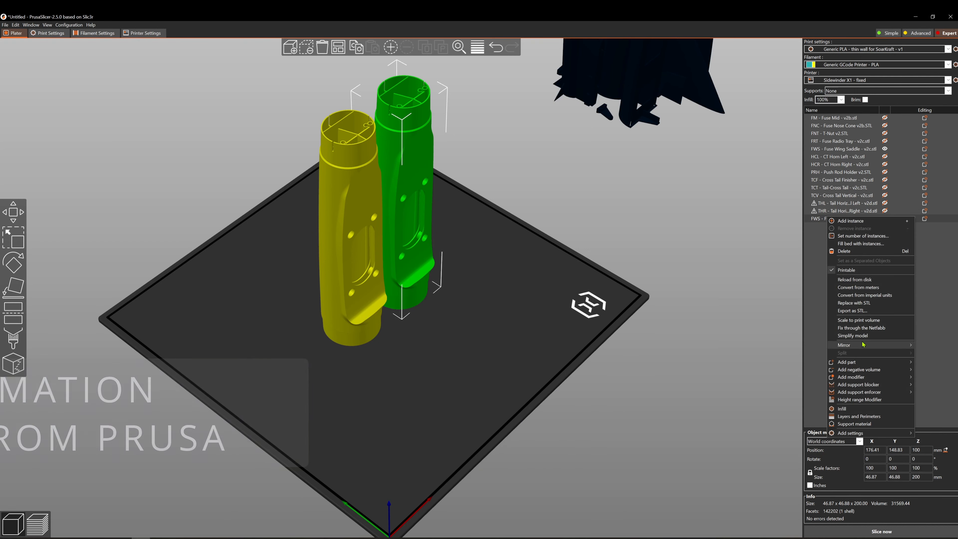
{"action": "mouse_move", "coordinate": [854, 380]}
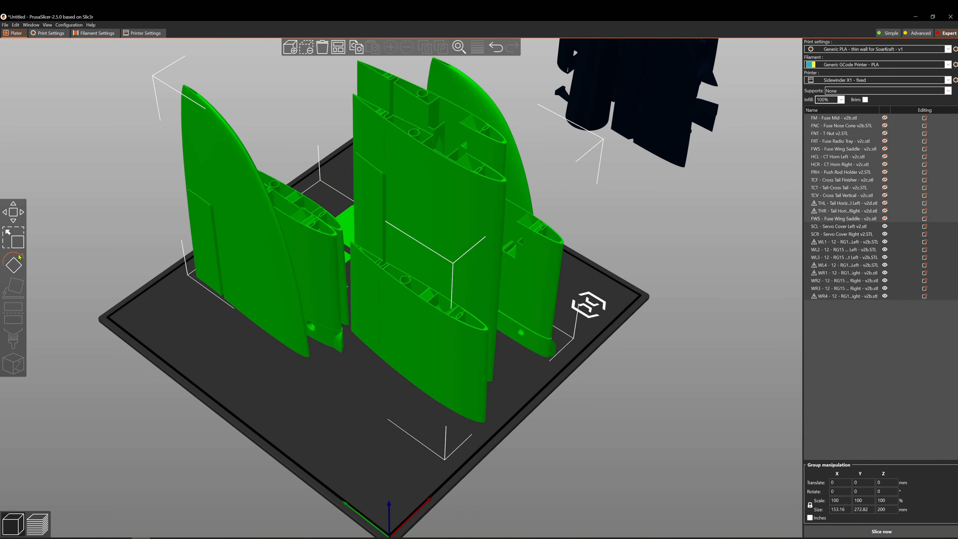
- Rotate the selected wing panels and servo covers together about the vertical axis and arrange them on the bed
{"action": "left_click", "coordinate": [17, 260]}
{"action": "left_click_drag", "start_coordinate": [554, 78], "coordinate": [641, 204]}
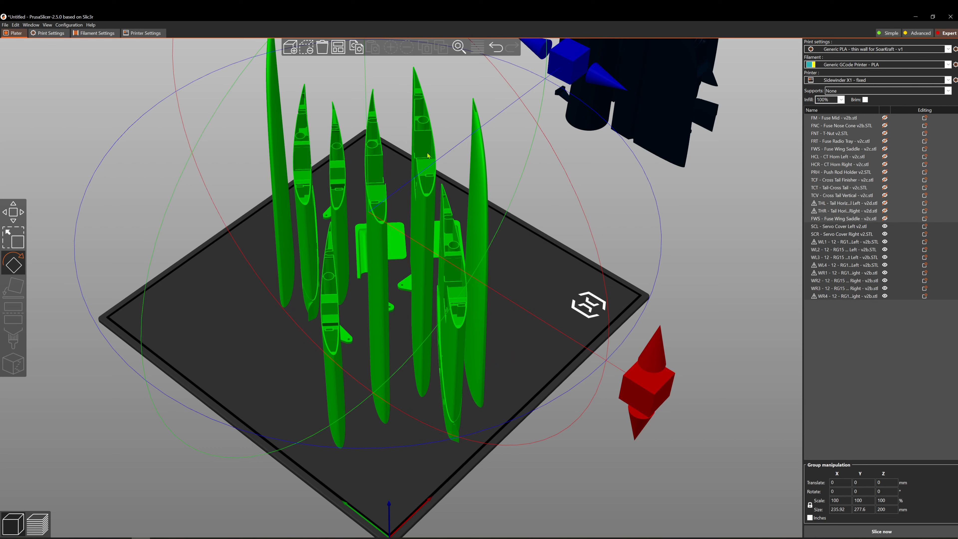
{"action": "left_click", "coordinate": [339, 50]}
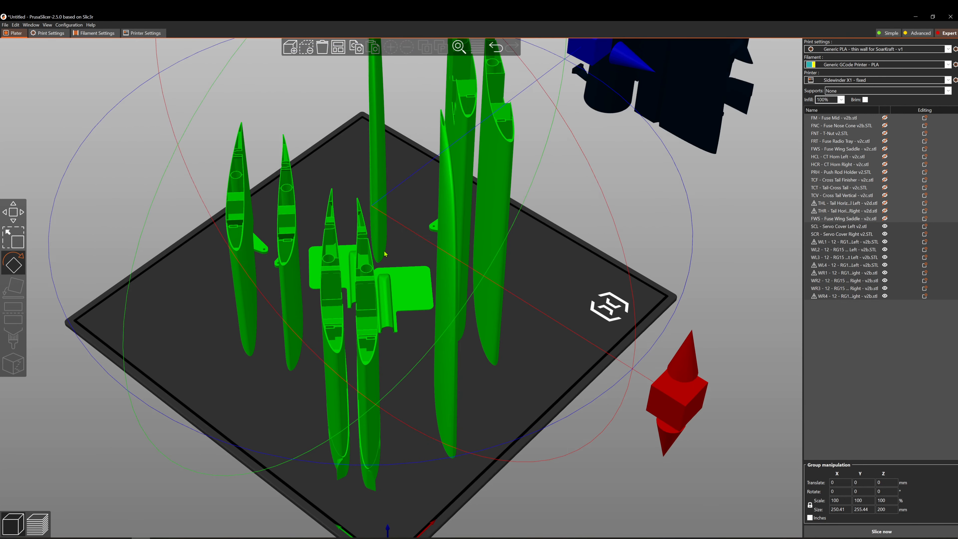
{"action": "scroll", "coordinate": [384, 253], "scroll_direction": "down", "scroll_amount": 5}
{"action": "left_click_drag", "start_coordinate": [351, 257], "coordinate": [339, 268]}
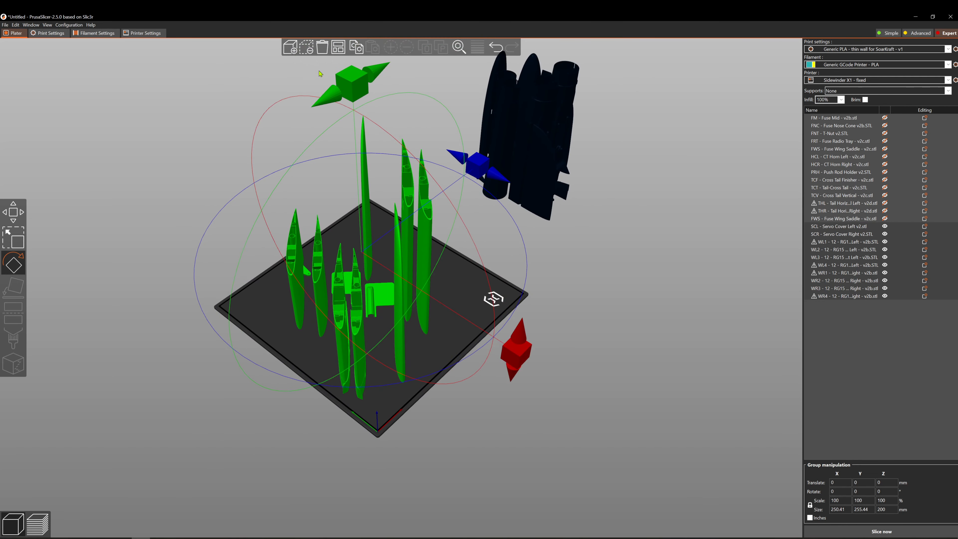
{"action": "left_click", "coordinate": [338, 47]}
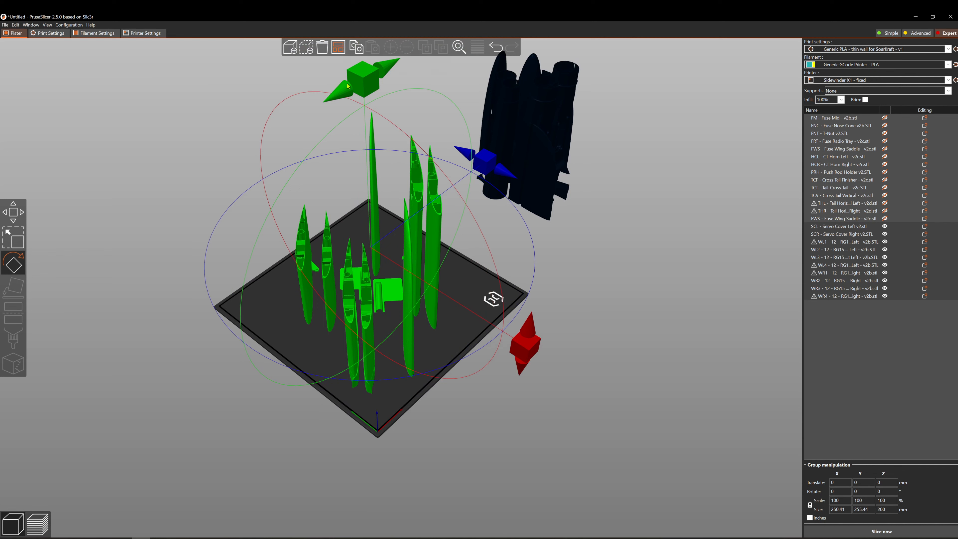
{"action": "mouse_move", "coordinate": [646, 417]}
{"action": "left_mouse_down"}
{"action": "mouse_move", "coordinate": [630, 434]}
{"action": "mouse_move", "coordinate": [631, 417]}
{"action": "mouse_move", "coordinate": [643, 411]}
{"action": "left_mouse_up"}
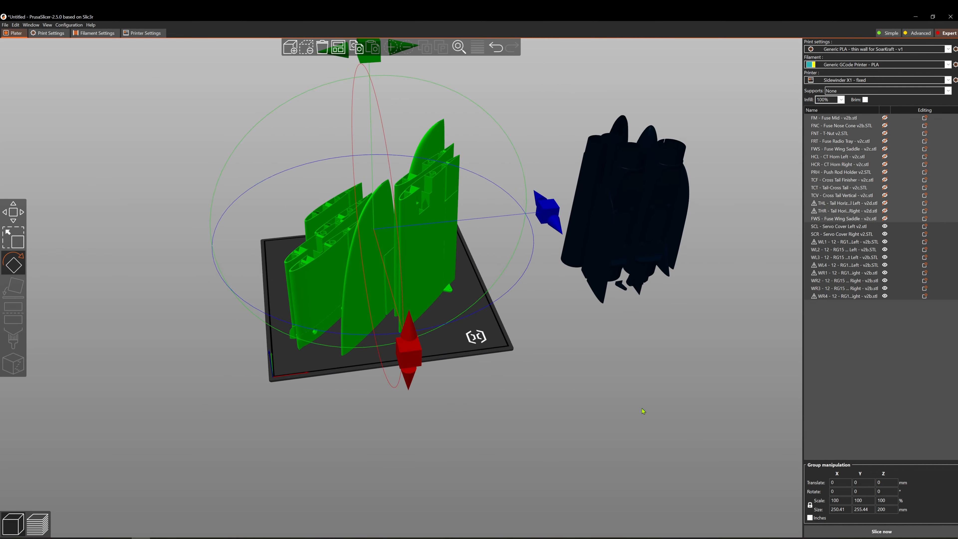
- Mark both servo covers as not printable and rearrange the wing panels on the bed
{"action": "left_click", "coordinate": [885, 227]}
{"action": "left_click", "coordinate": [884, 235]}
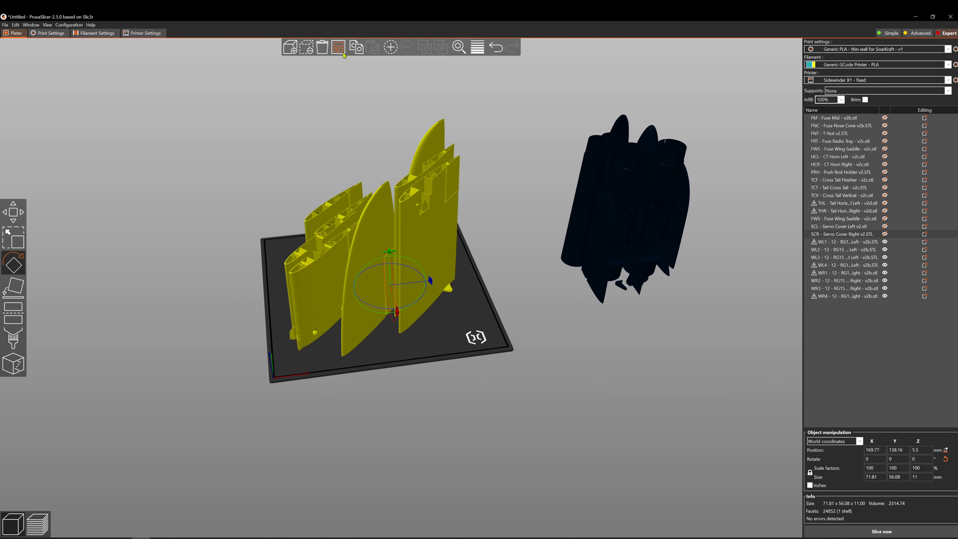
{"action": "left_click", "coordinate": [339, 48]}
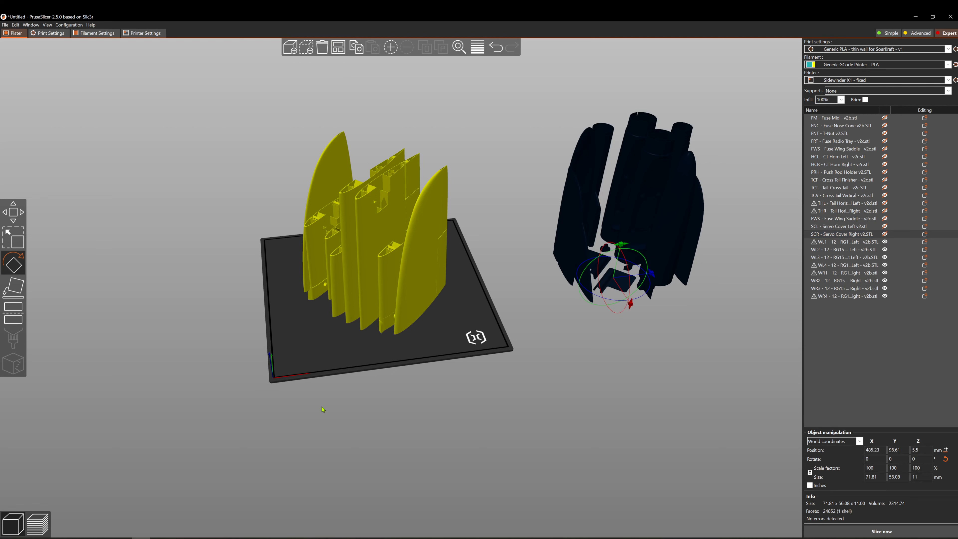
{"action": "left_click_drag", "start_coordinate": [323, 409], "coordinate": [352, 411]}
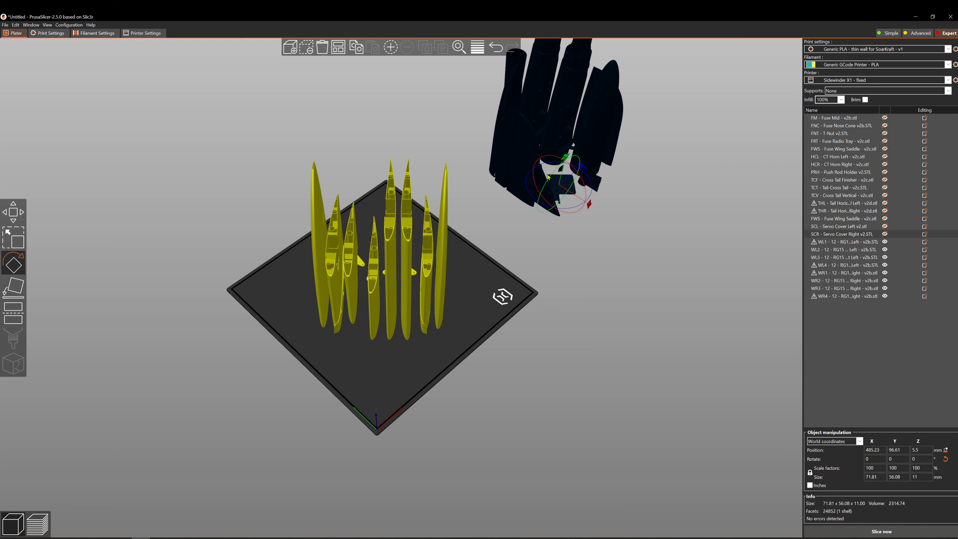
{"action": "left_click_drag", "start_coordinate": [621, 295], "coordinate": [621, 294]}
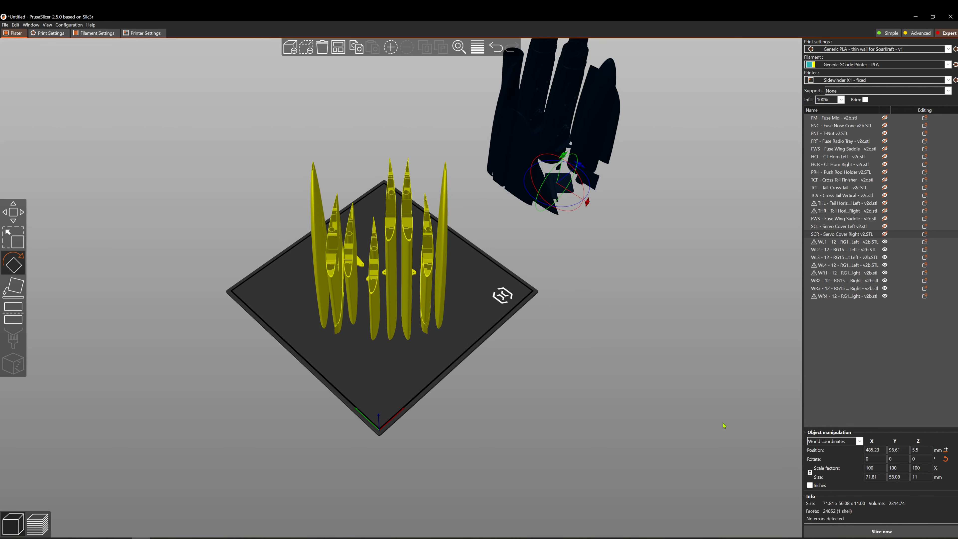
{"action": "scroll", "coordinate": [496, 379], "scroll_direction": "up", "scroll_amount": 4}
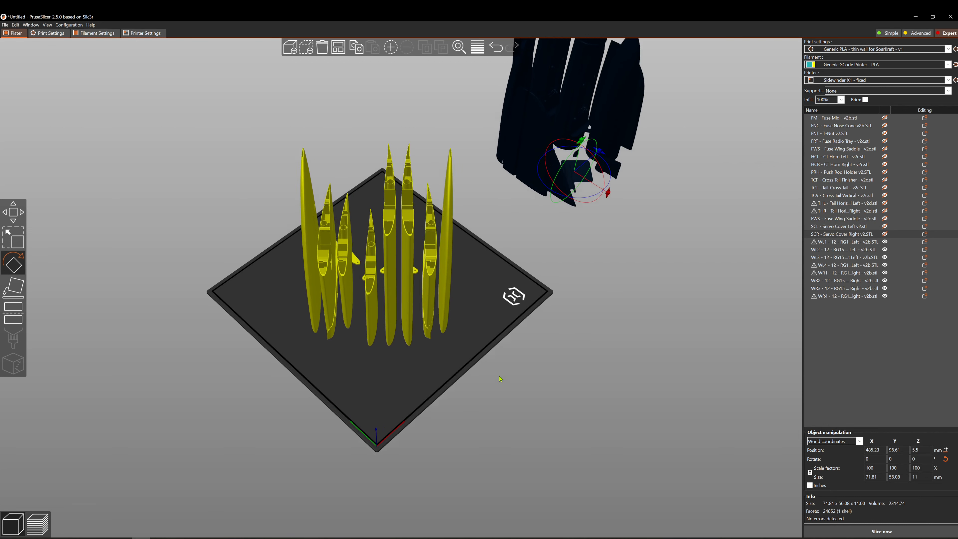
{"action": "left_click_drag", "start_coordinate": [492, 377], "coordinate": [464, 374]}
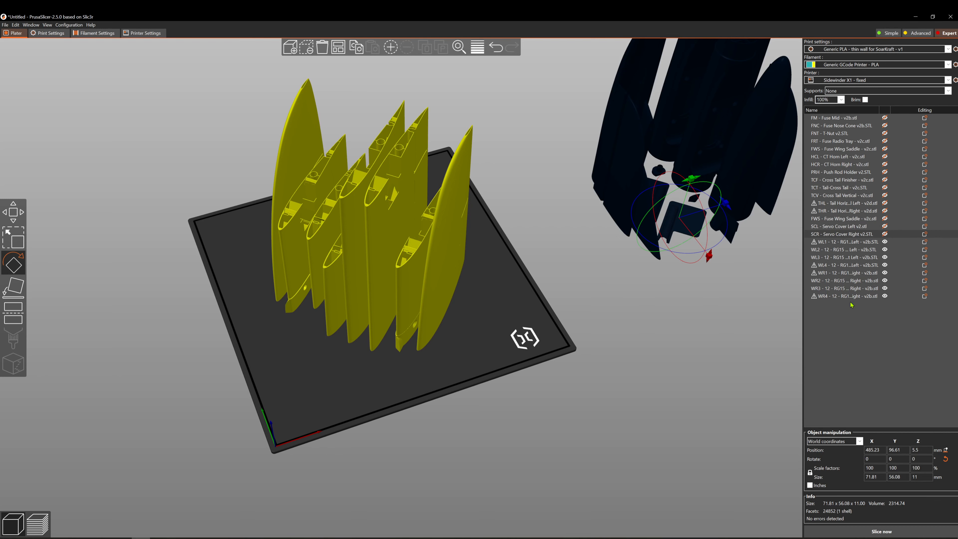
{"action": "left_click", "coordinate": [709, 356]}
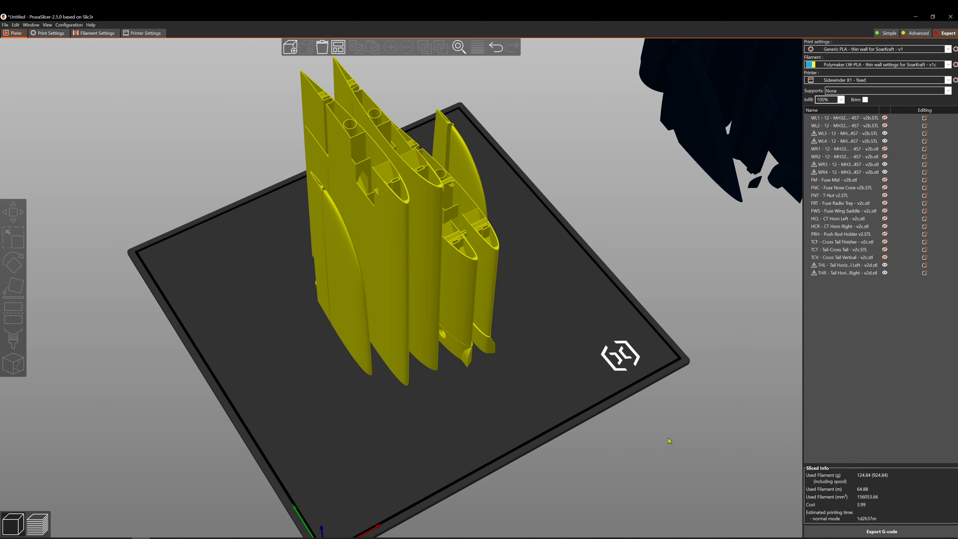
- Examine the sliced preview of the MH32 wing and horizontal tail parts at several layer heights
{"action": "right_click_drag", "start_coordinate": [669, 440], "coordinate": [666, 435]}
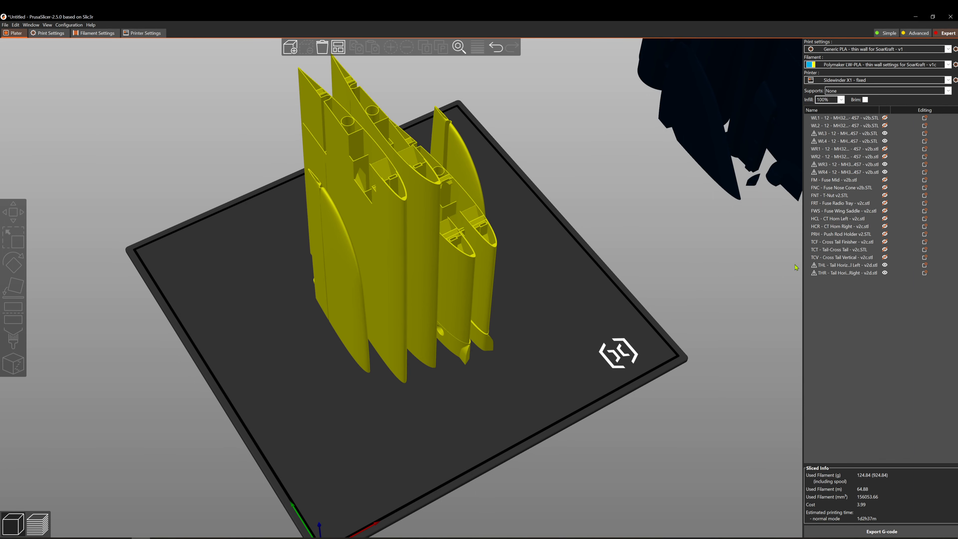
{"action": "mouse_move", "coordinate": [813, 268]}
{"action": "mouse_move", "coordinate": [814, 175]}
{"action": "left_click", "coordinate": [43, 525]}
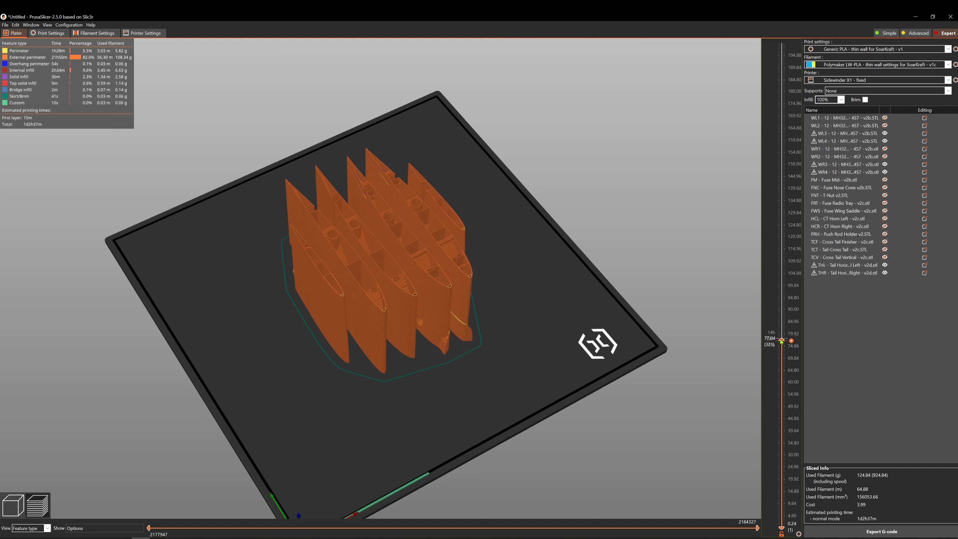
{"action": "left_click_drag", "start_coordinate": [781, 342], "coordinate": [779, 100]}
{"action": "scroll", "coordinate": [778, 143], "scroll_direction": "down", "scroll_amount": 19}
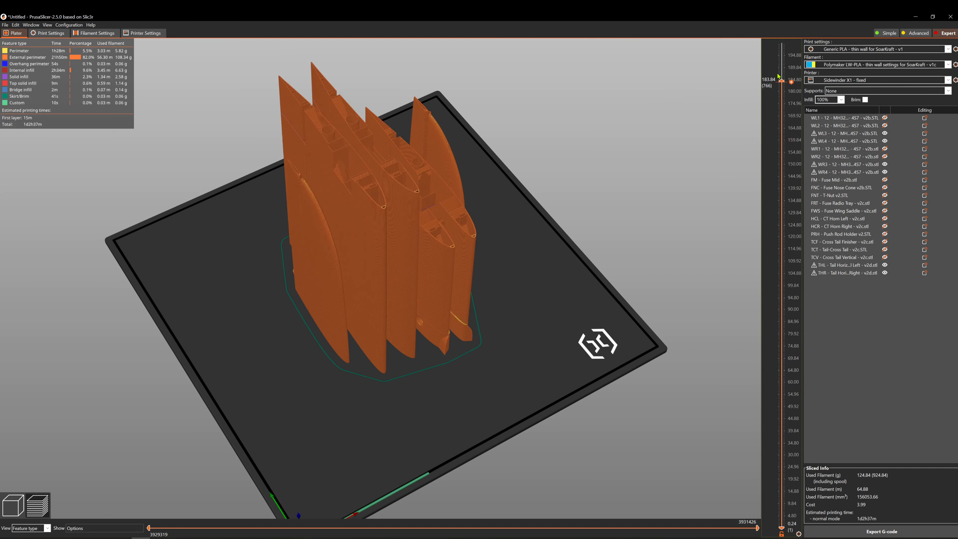
- Leave the sliced preview and mark every object except the WR3 right-root wing panel as not printable
{"action": "scroll", "coordinate": [777, 182], "scroll_direction": "down", "scroll_amount": 20}
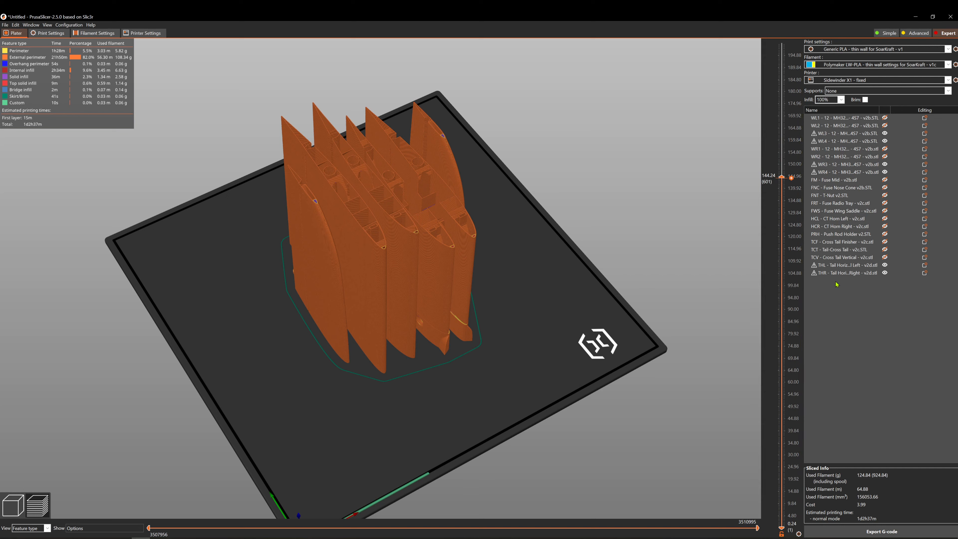
{"action": "right_click", "coordinate": [825, 272]}
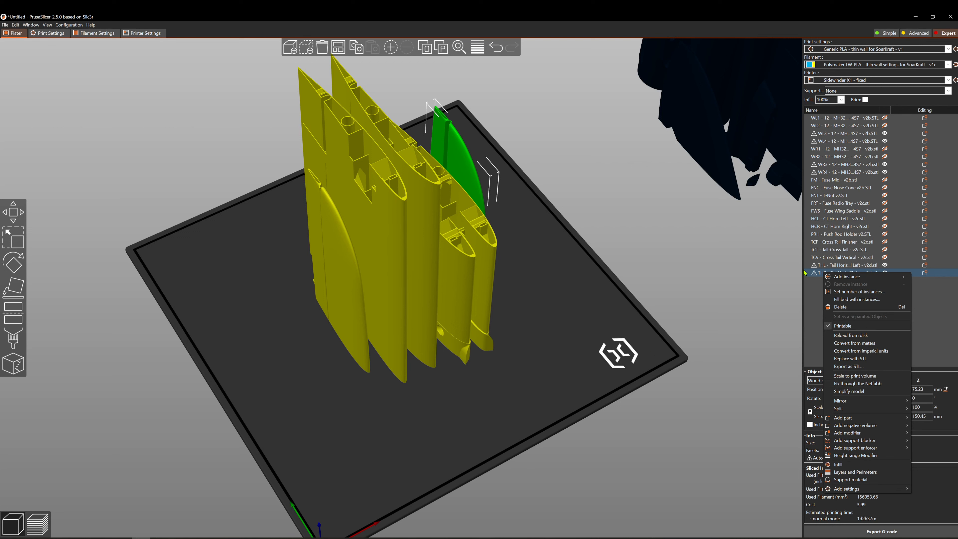
{"action": "left_click", "coordinate": [822, 175]}
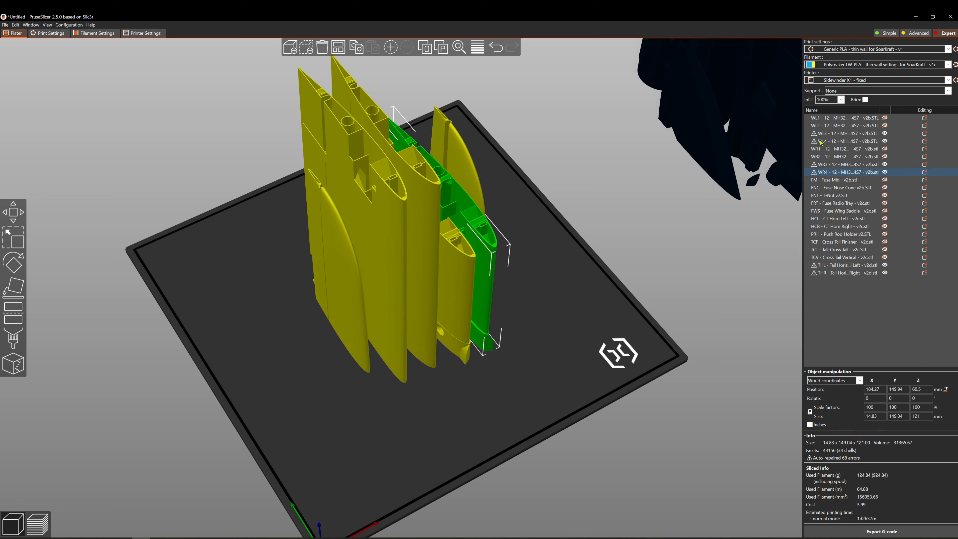
{"action": "left_click", "coordinate": [815, 165]}
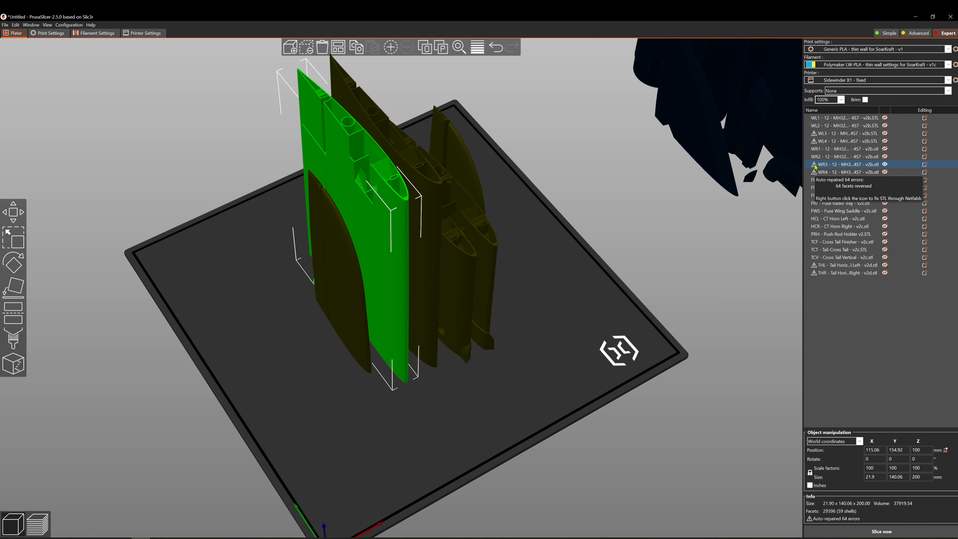
{"action": "left_click", "coordinate": [885, 164]}
{"action": "left_click", "coordinate": [885, 164]}
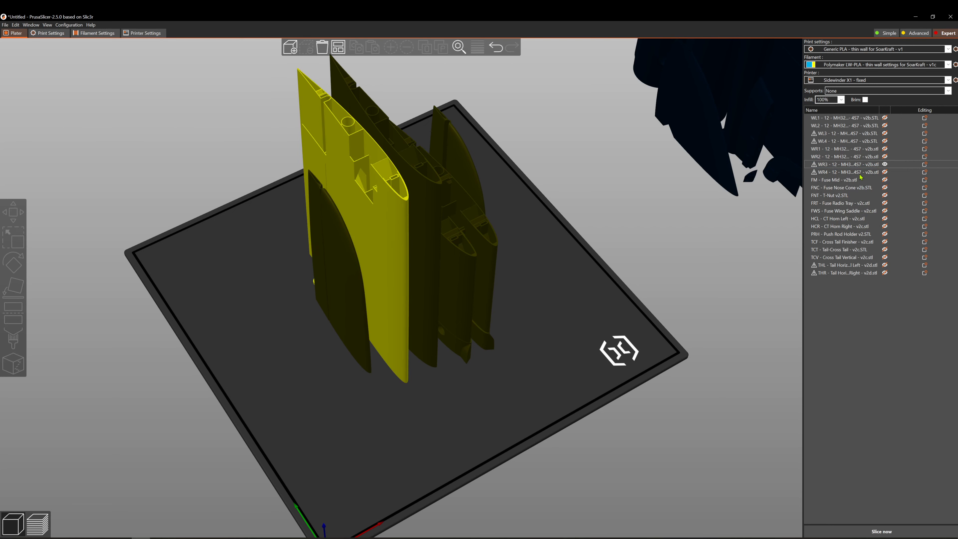
- Arrange the WR3 wing panel automatically on the bed
{"action": "right_click", "coordinate": [859, 166]}
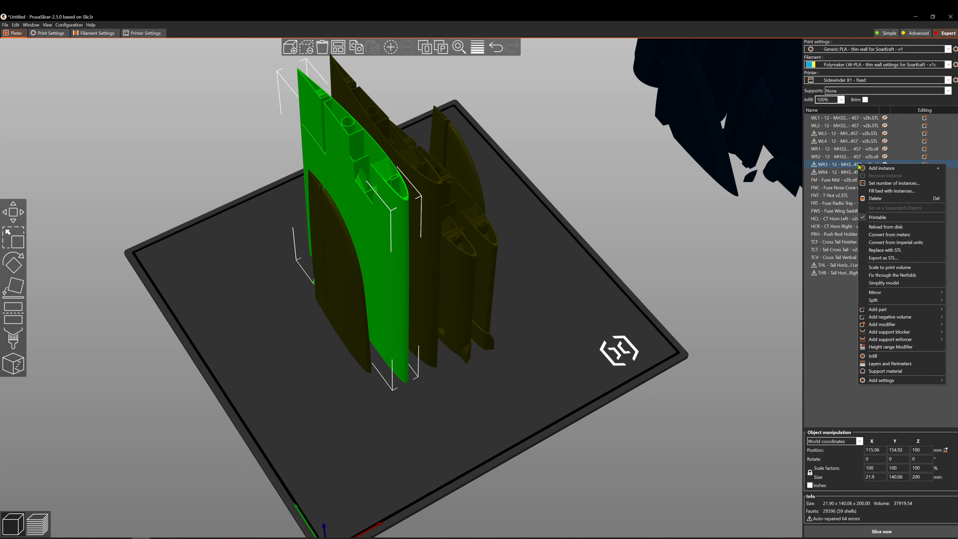
{"action": "left_click", "coordinate": [342, 48]}
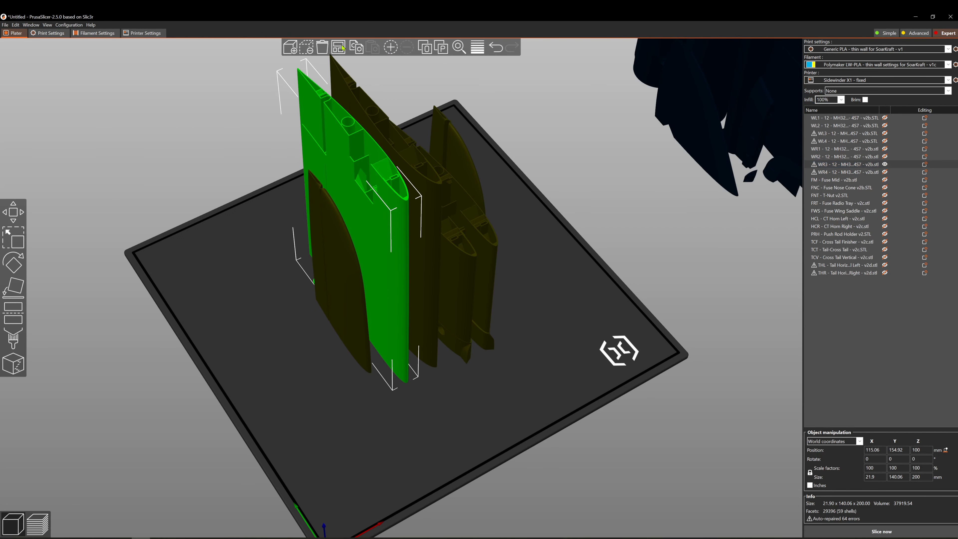
{"action": "left_click", "coordinate": [342, 48]}
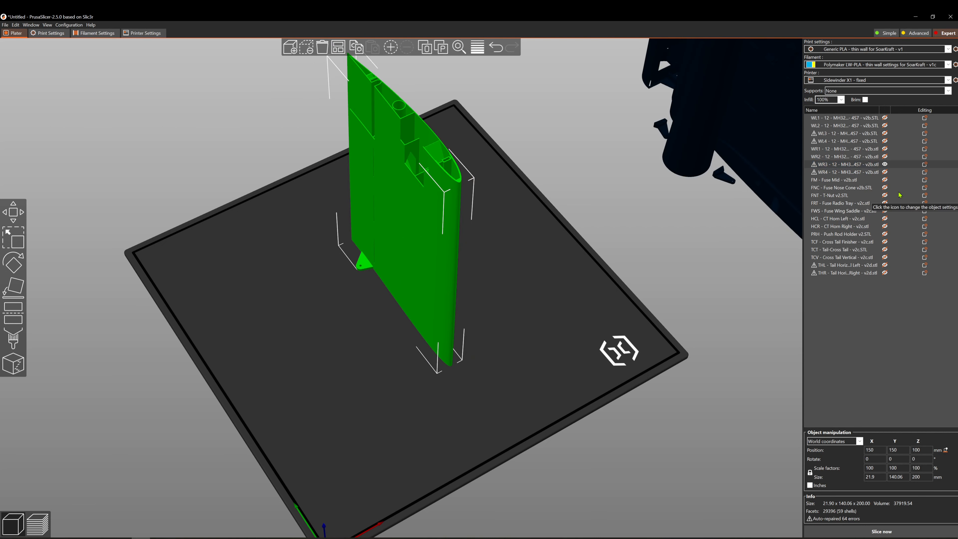
- Repair the WR3 wing panel through Netfabb and slice it
{"action": "right_click", "coordinate": [876, 167]}
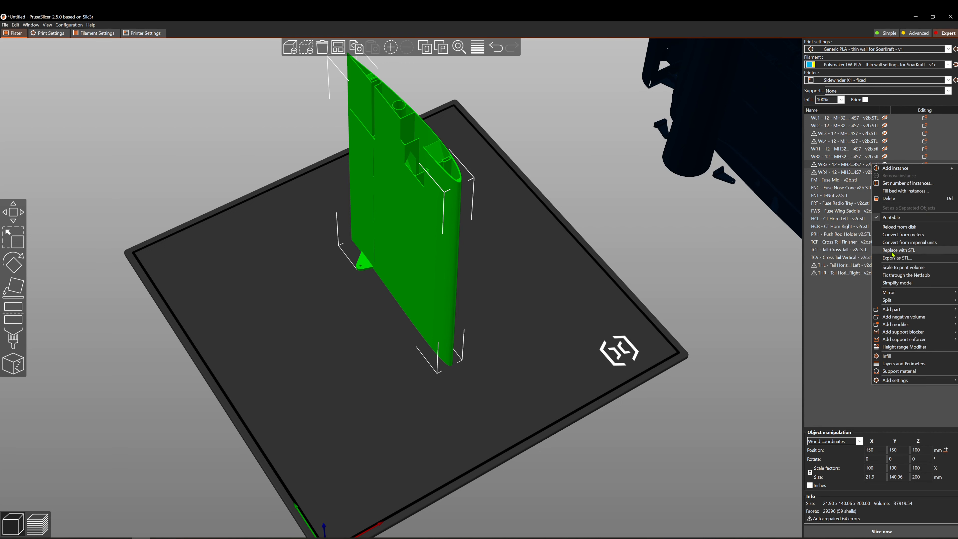
{"action": "left_click", "coordinate": [900, 276]}
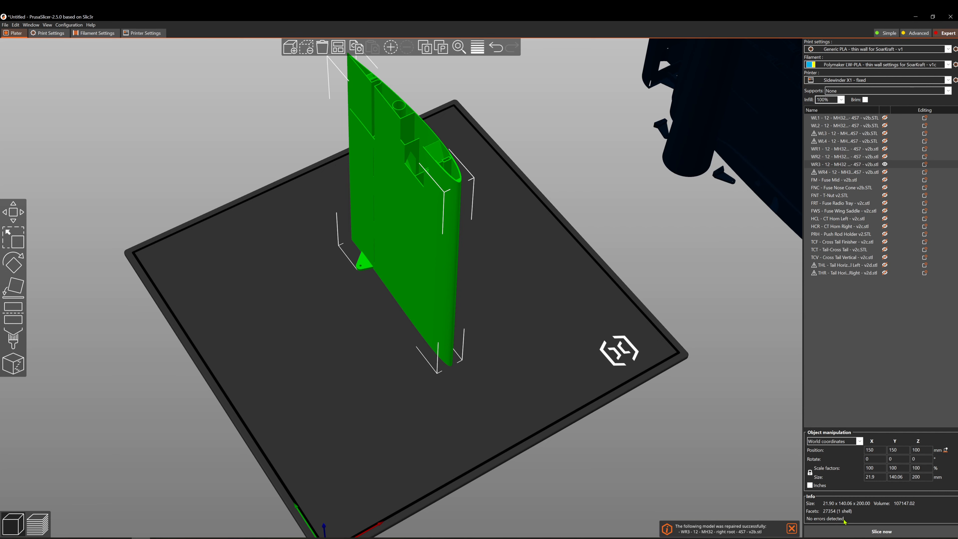
{"action": "left_click", "coordinate": [851, 532]}
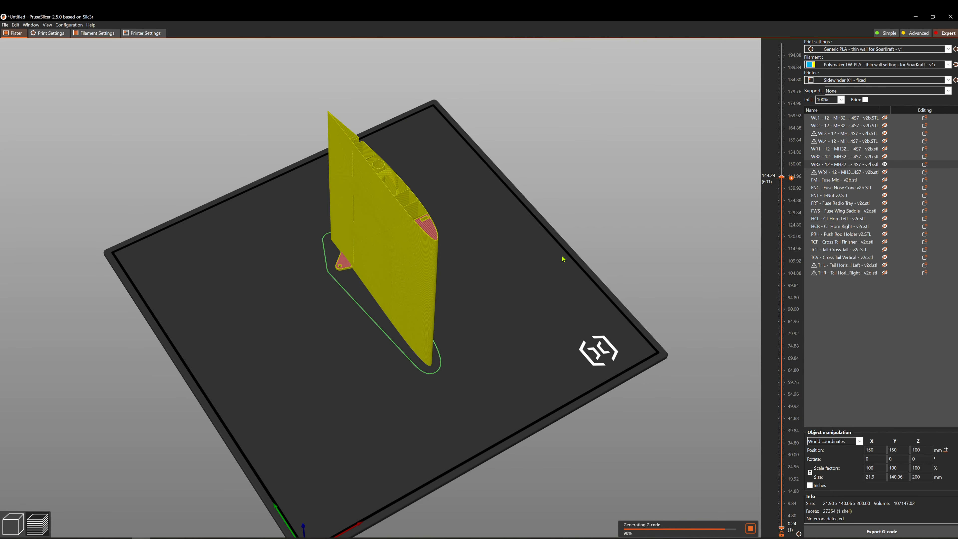
- Examine the sliced preview of the repaired WR3 wing panel at several layer heights for wrongly filled cavities
{"action": "scroll", "coordinate": [425, 220], "scroll_direction": "up", "scroll_amount": 3}
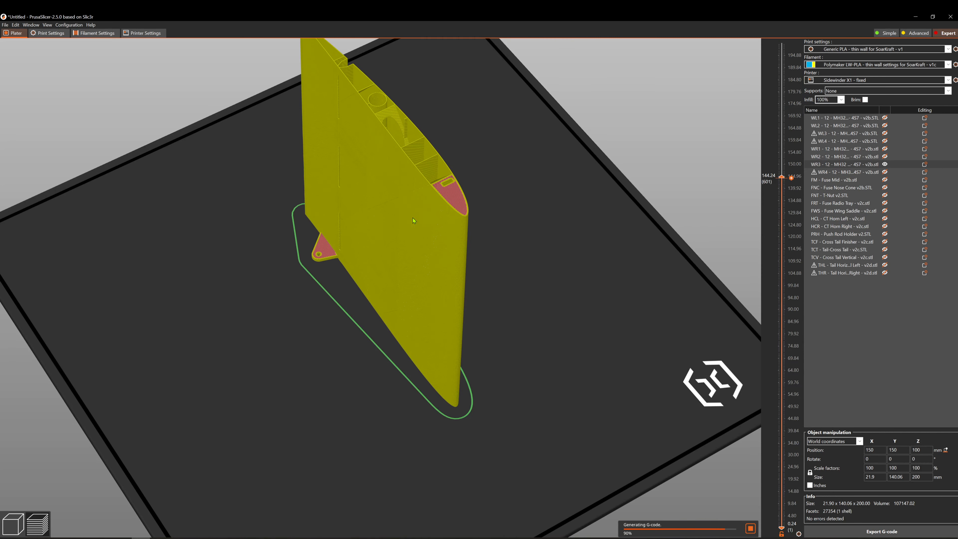
{"action": "scroll", "coordinate": [427, 292], "scroll_direction": "up", "scroll_amount": 3}
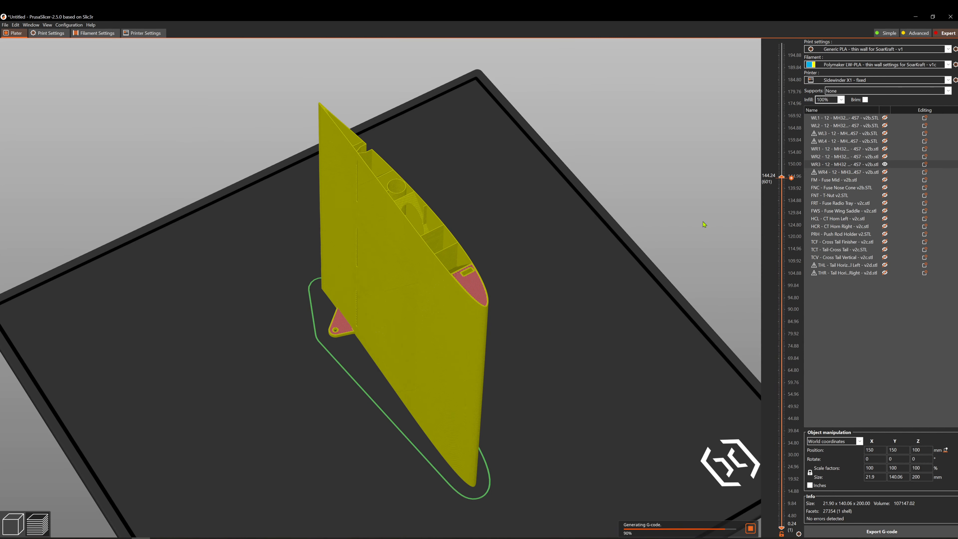
{"action": "left_click_drag", "start_coordinate": [781, 180], "coordinate": [777, 289]}
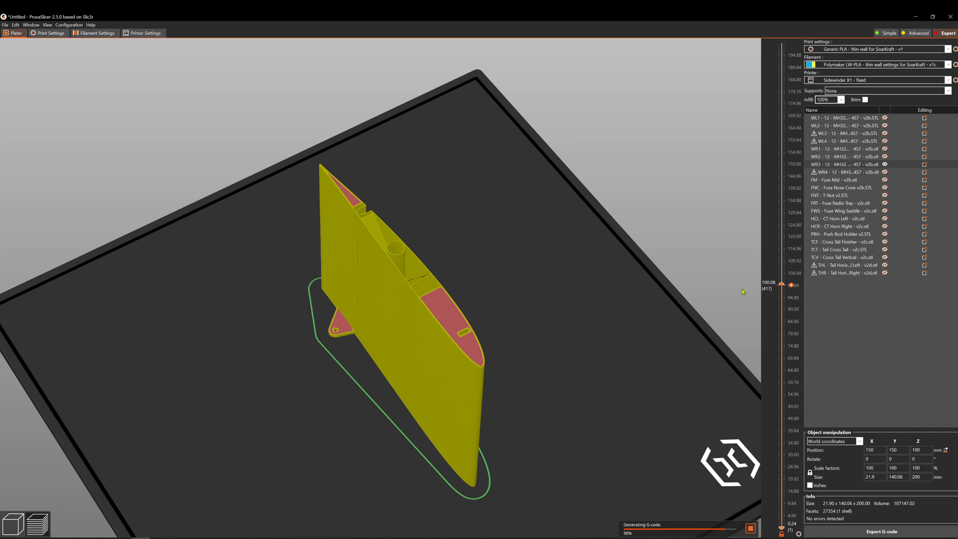
{"action": "left_click_drag", "start_coordinate": [779, 287], "coordinate": [781, 353]}
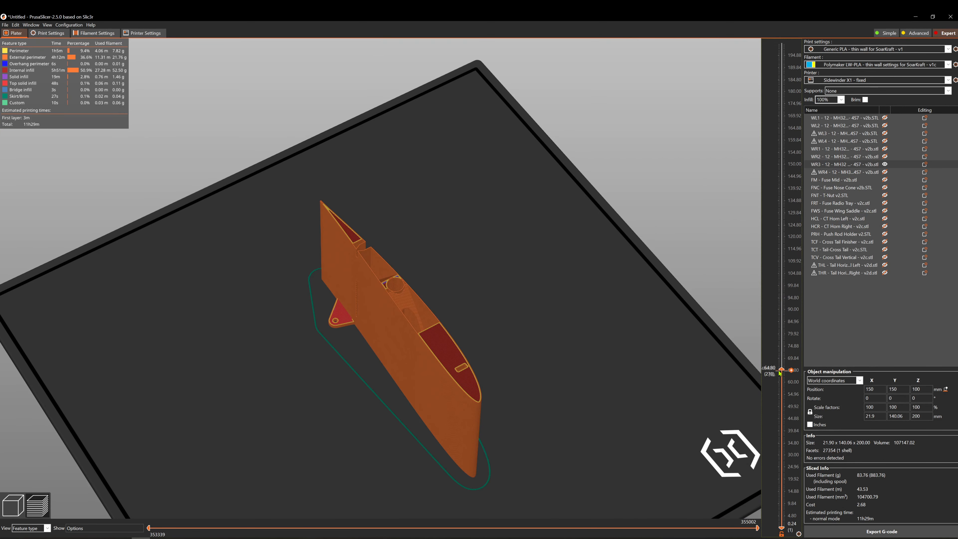
{"action": "left_click_drag", "start_coordinate": [783, 371], "coordinate": [762, 271]}
{"action": "left_click_drag", "start_coordinate": [762, 218], "coordinate": [766, 164]}
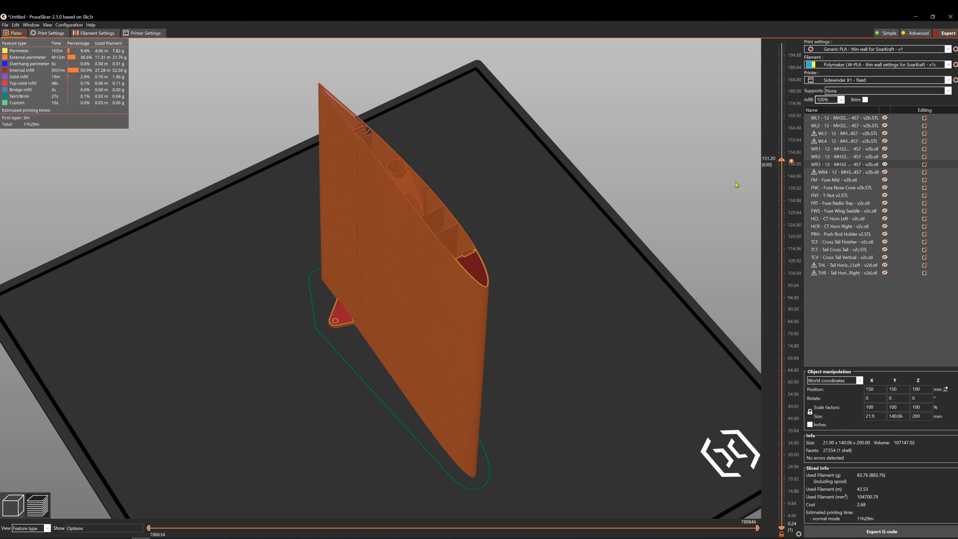
{"action": "scroll", "coordinate": [782, 161], "scroll_direction": "down", "scroll_amount": 6}
{"action": "left_click_drag", "start_coordinate": [782, 171], "coordinate": [781, 225]}
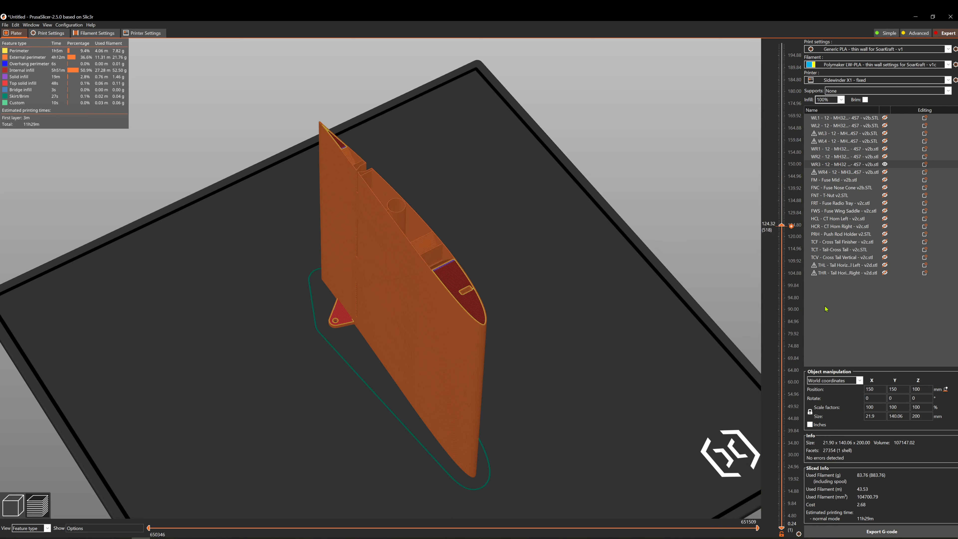
- Reload the WR3 wing panel from disk to discard the Netfabb repair, and slice it again to inspect its layers
{"action": "right_click", "coordinate": [836, 165]}
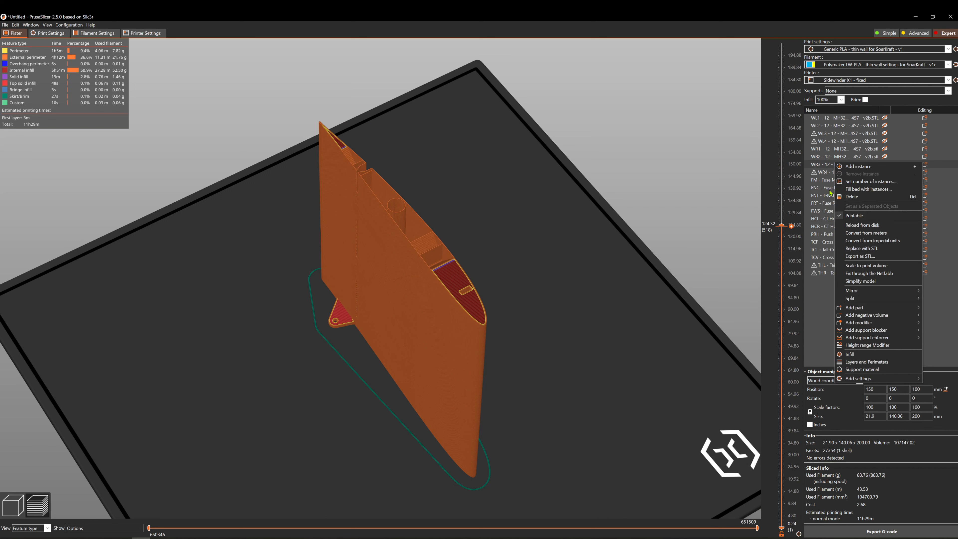
{"action": "left_click", "coordinate": [738, 174]}
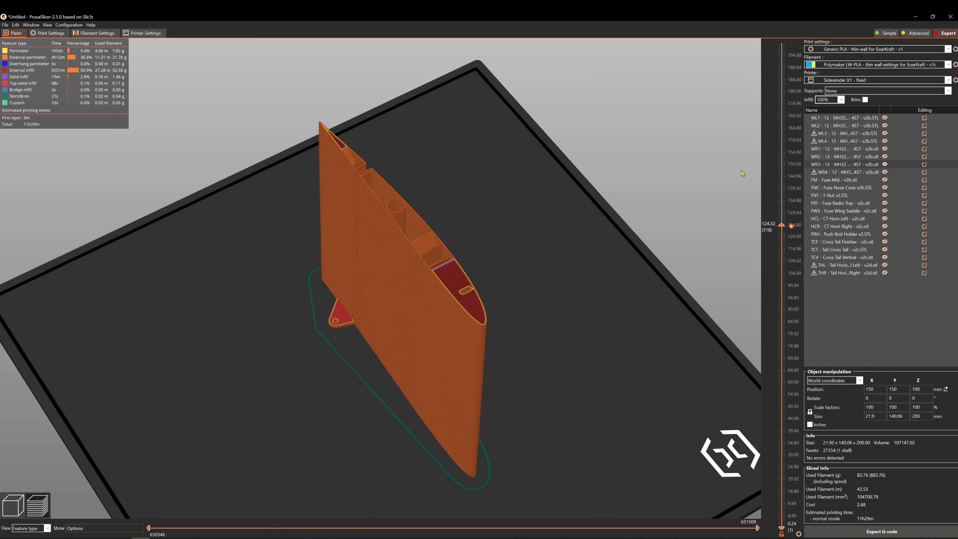
{"action": "left_click", "coordinate": [15, 25]}
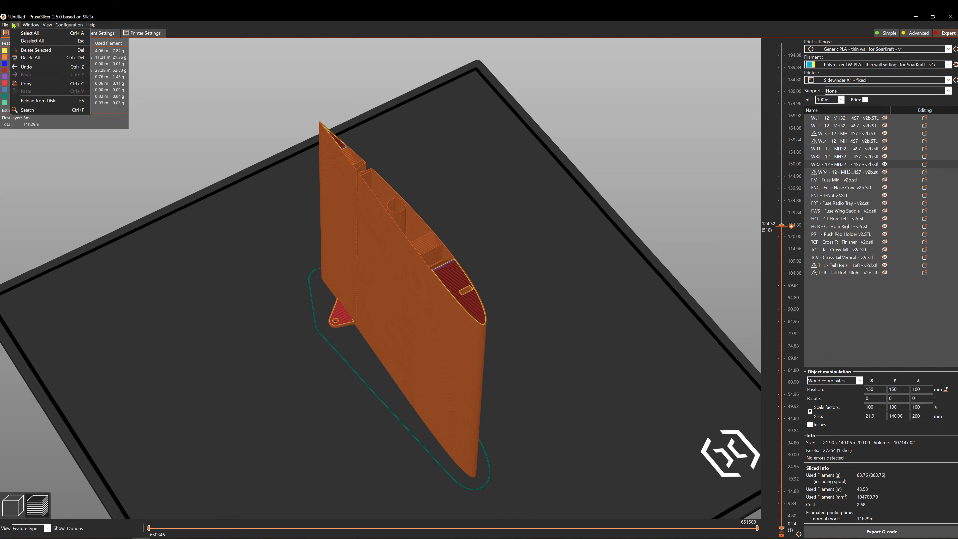
{"action": "left_click", "coordinate": [21, 101]}
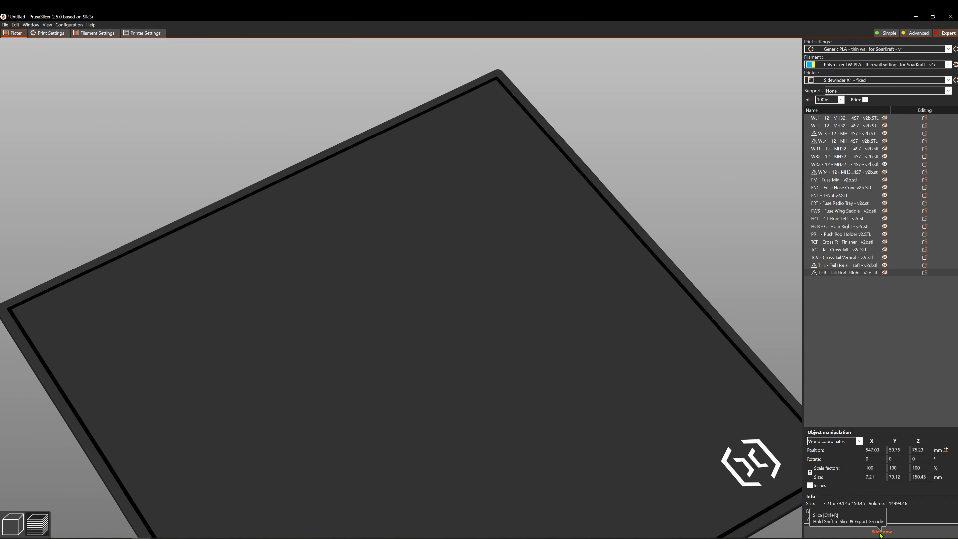
{"action": "left_click", "coordinate": [826, 531]}
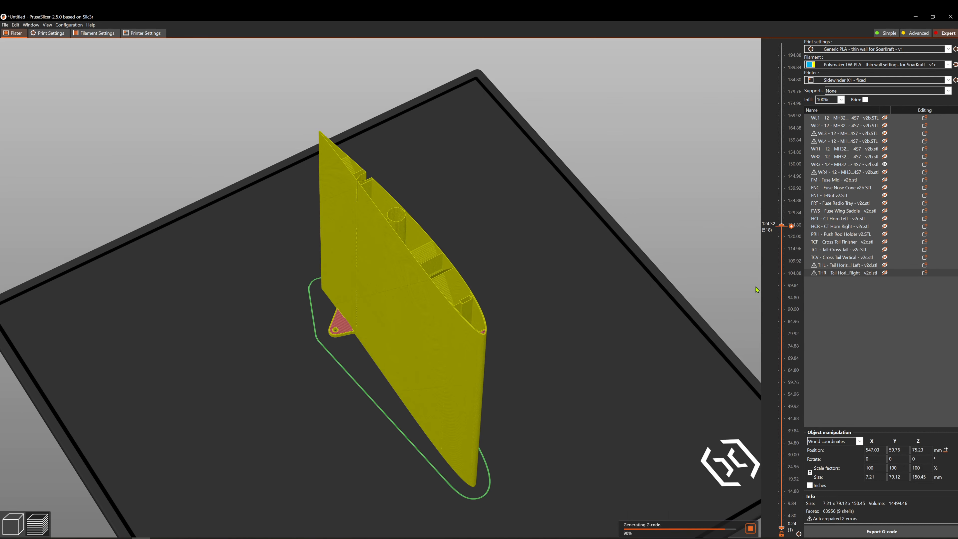
{"action": "left_click_drag", "start_coordinate": [781, 225], "coordinate": [740, 211]}
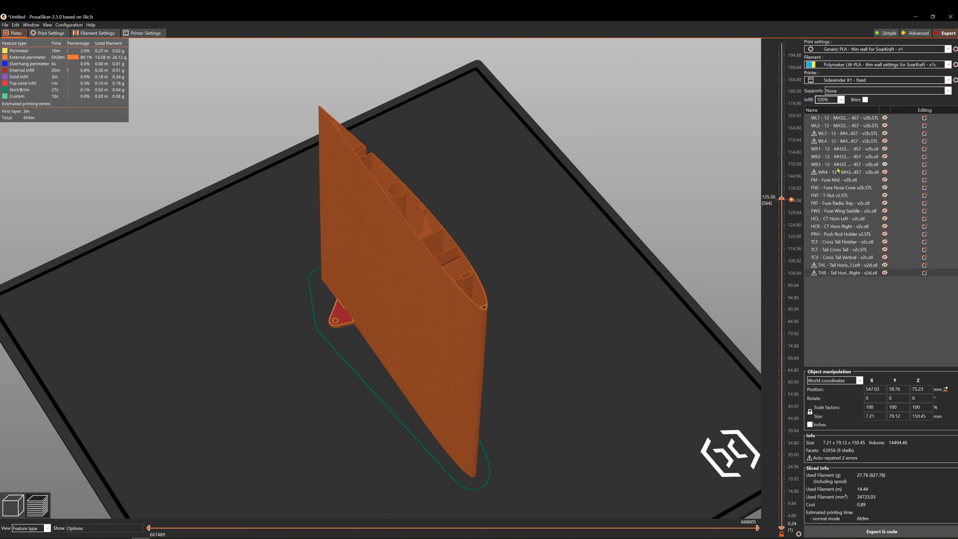
{"action": "mouse_move", "coordinate": [819, 166]}
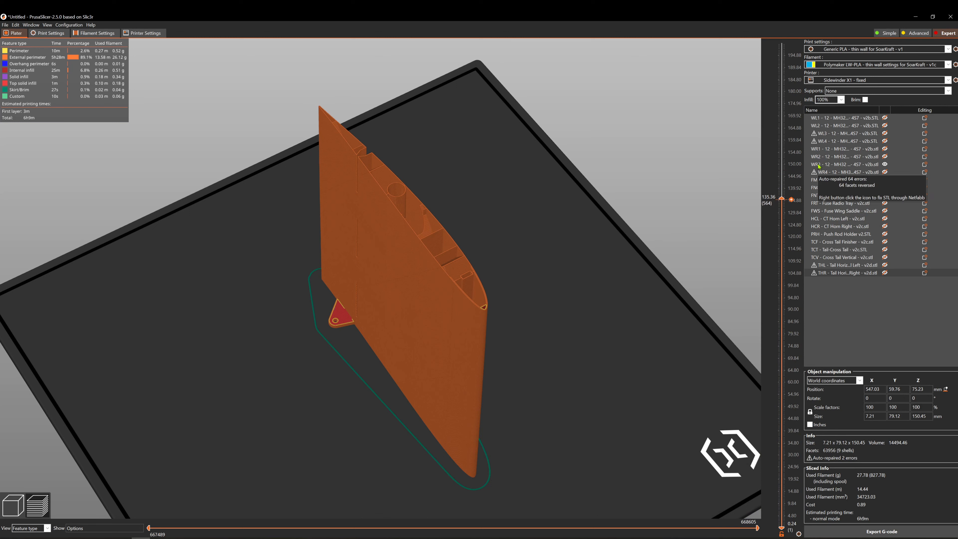